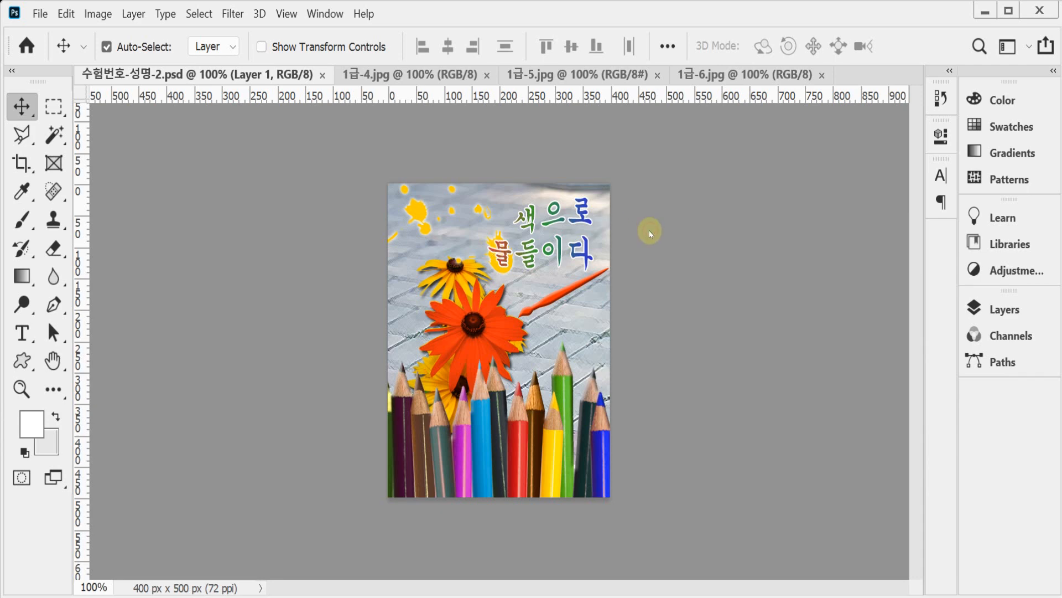
- Create a blank 400 x 500 pixel RGB document at 72 pixels/inch, float it in its own window and show its grid
{"action": "key", "text": "ctrl+n"}
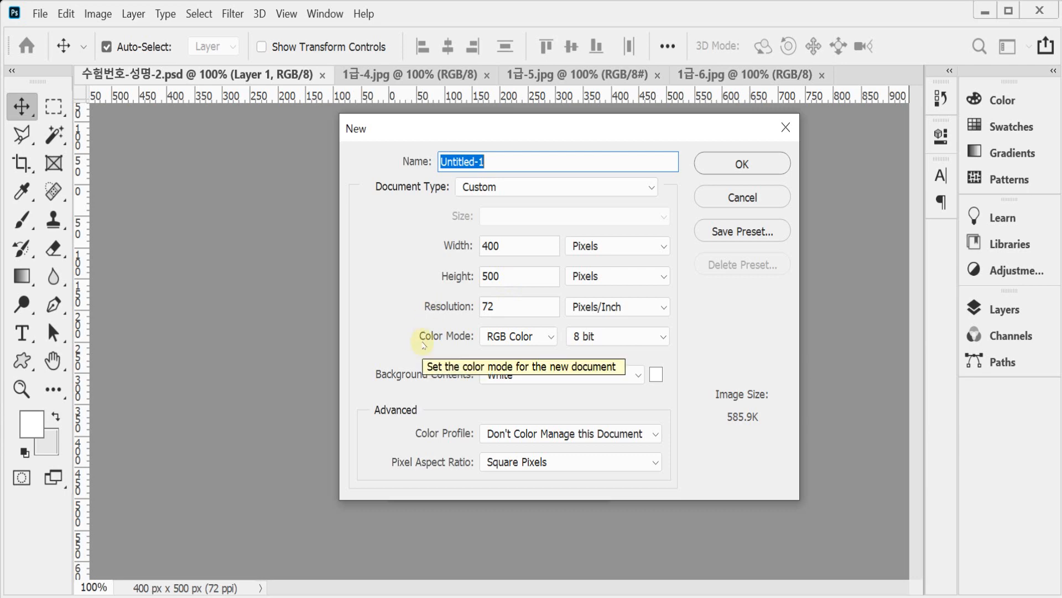
{"action": "key", "text": "Return"}
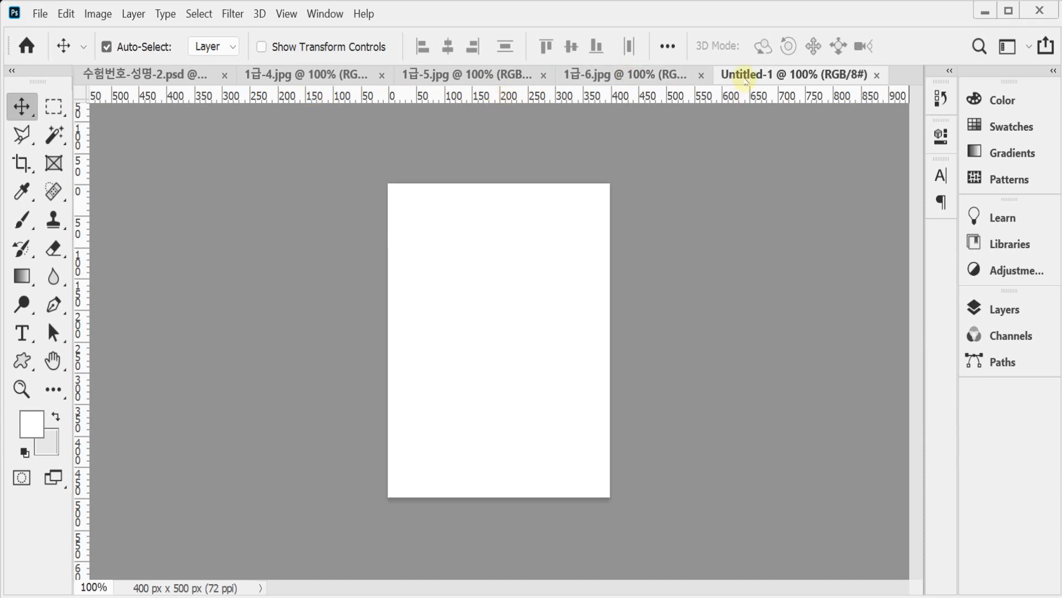
{"action": "left_click_drag", "start_coordinate": [746, 80], "coordinate": [554, 176]}
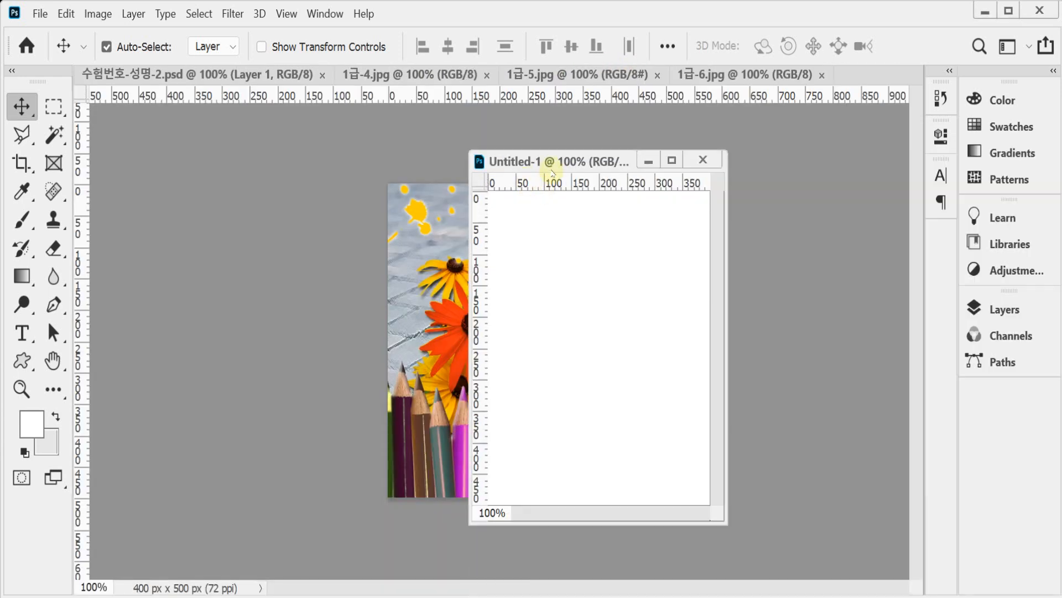
{"action": "key", "text": "ctrl+apostrophe"}
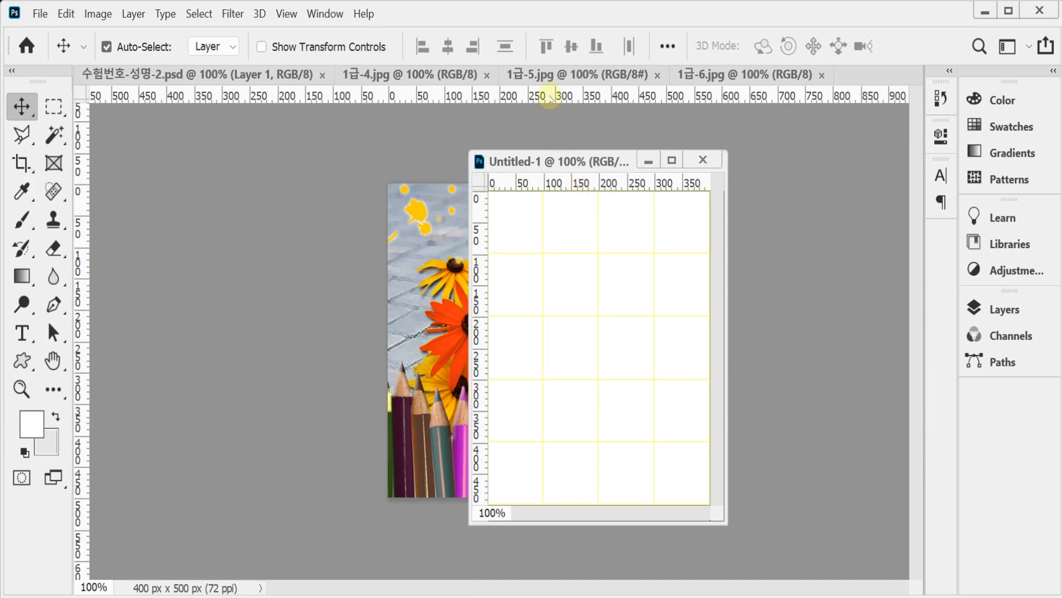
- Float the finished reference document 수험번호-성명-2.psd beside the blank canvas and show its grid
{"action": "left_click_drag", "start_coordinate": [184, 87], "coordinate": [316, 155]}
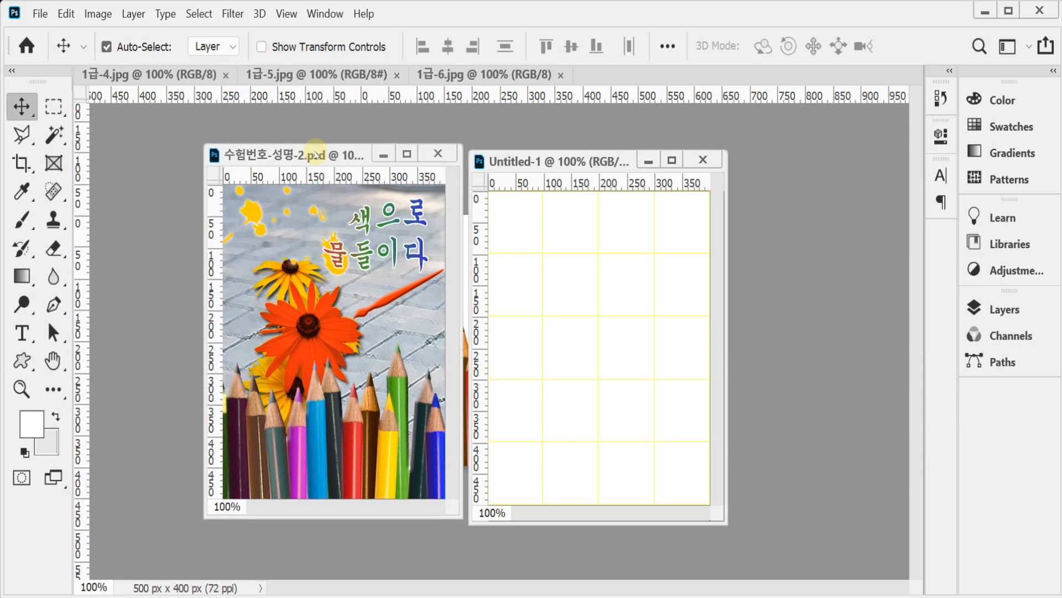
{"action": "key", "text": "ctrl+apostrophe"}
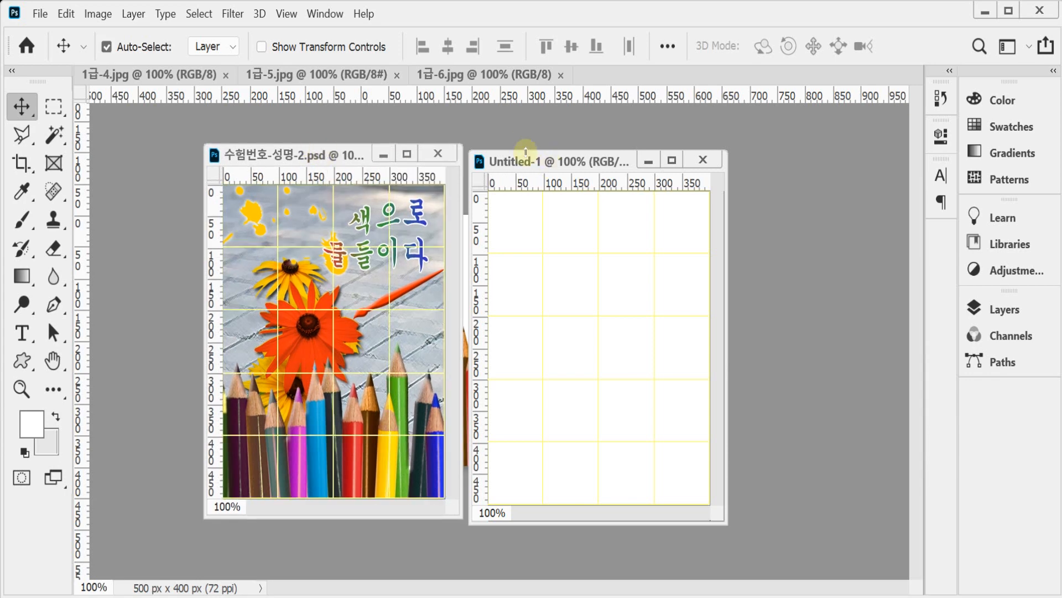
{"action": "left_click_drag", "start_coordinate": [533, 163], "coordinate": [533, 161]}
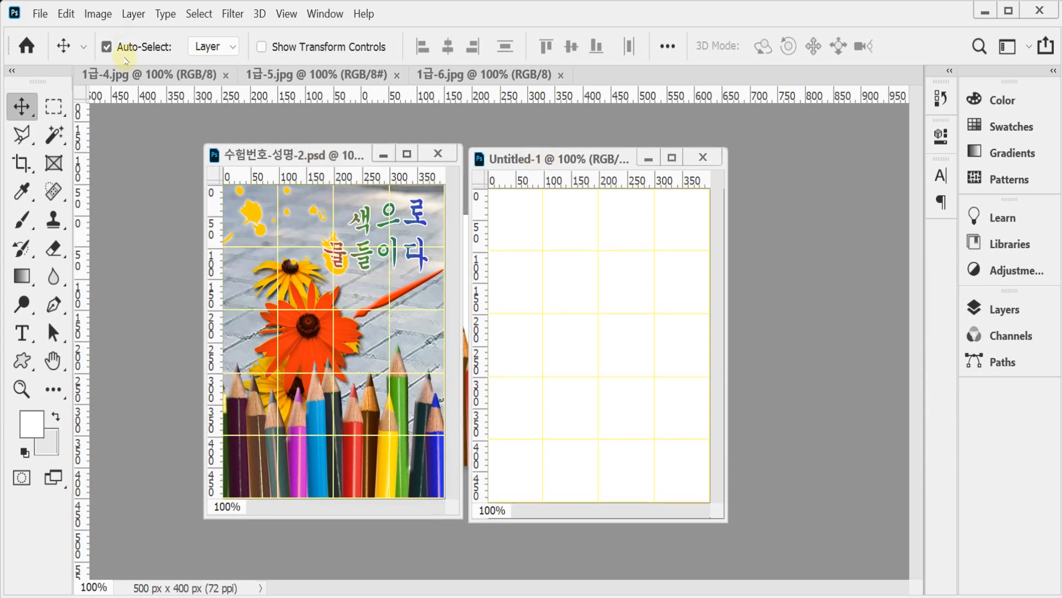
- Copy the whole 1급-4.jpg paving image into the new document and align it with the canvas's top edge
{"action": "left_click_drag", "start_coordinate": [126, 75], "coordinate": [153, 148]}
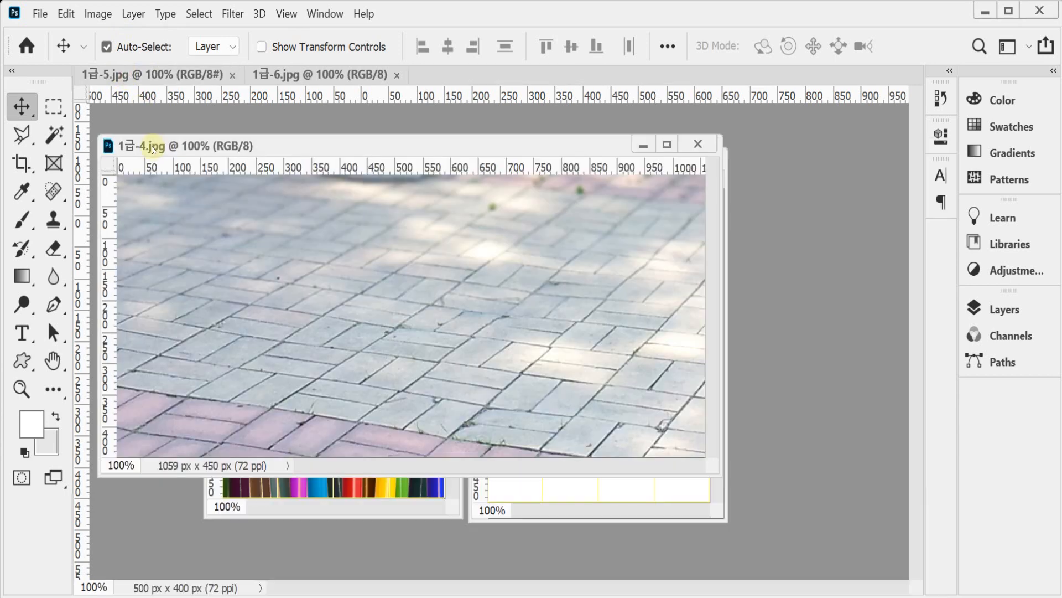
{"action": "key", "text": "ctrl+a"}
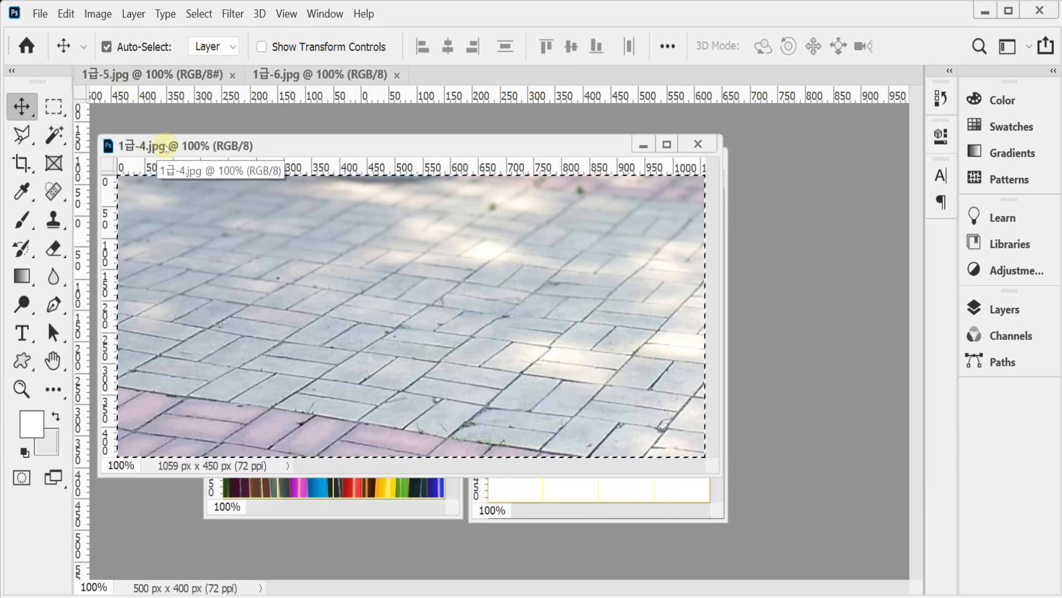
{"action": "key", "text": "ctrl+w"}
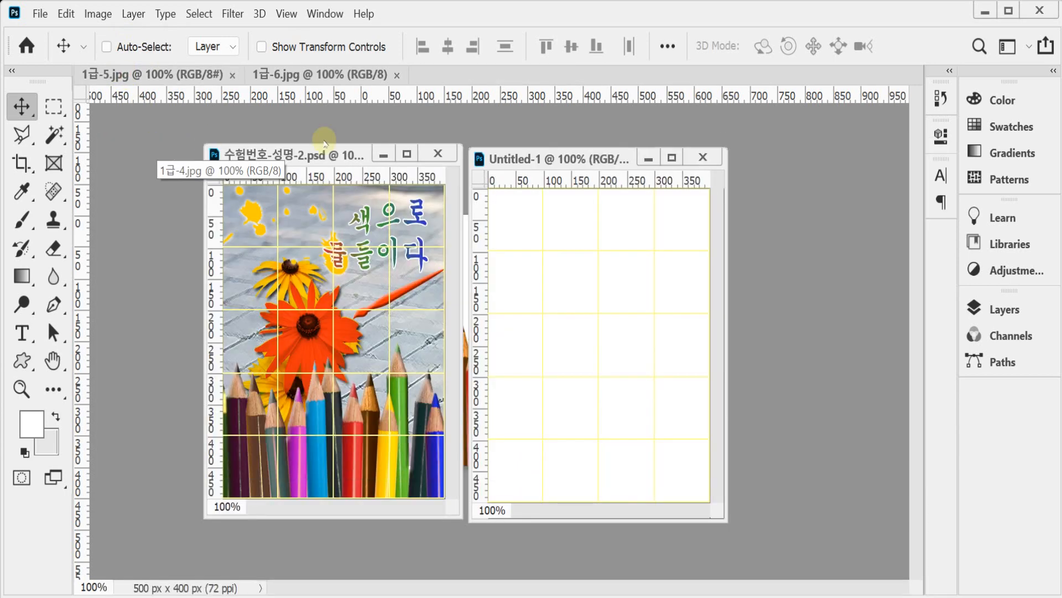
{"action": "key", "text": "ctrl+v"}
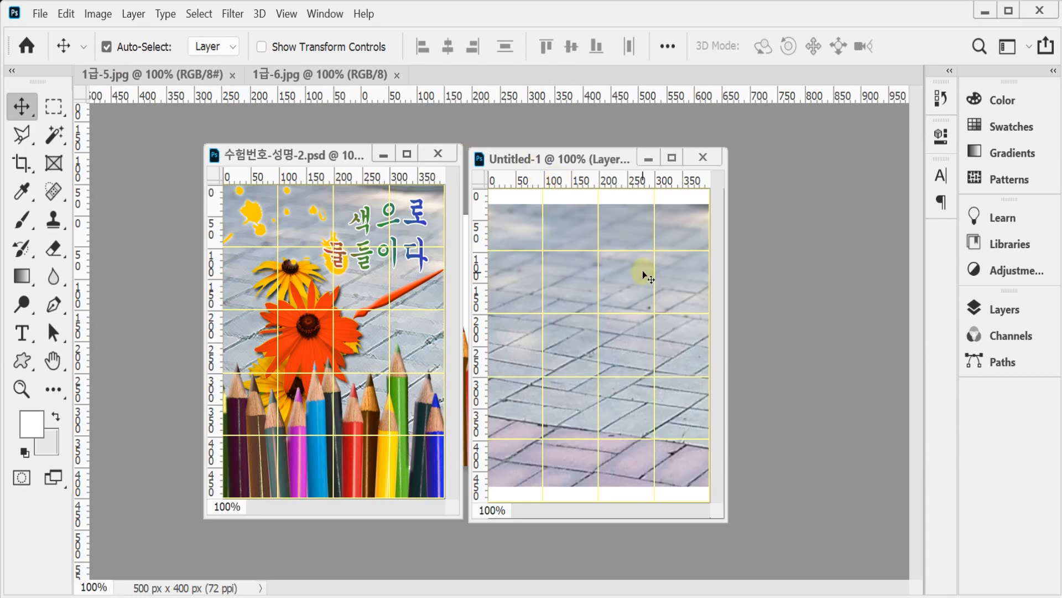
{"action": "left_click_drag", "start_coordinate": [631, 458], "coordinate": [578, 442]}
{"action": "left_click_drag", "start_coordinate": [677, 384], "coordinate": [652, 376]}
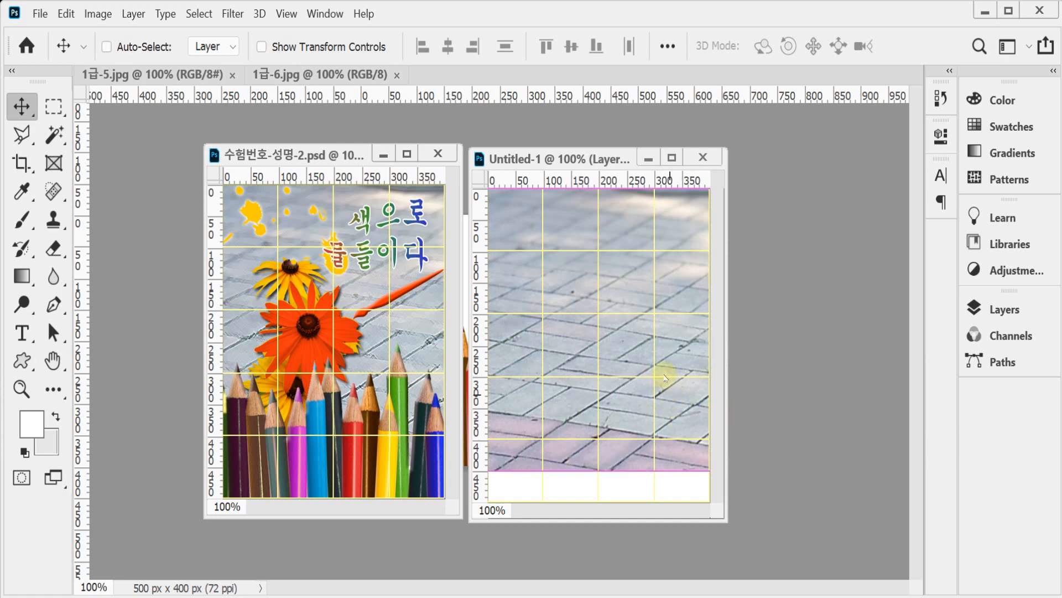
- Save the new document as the Photoshop file 수험번호-성명-2 in the 임시 folder on the desktop (바탕 화면)
{"action": "key", "text": "ctrl+s"}
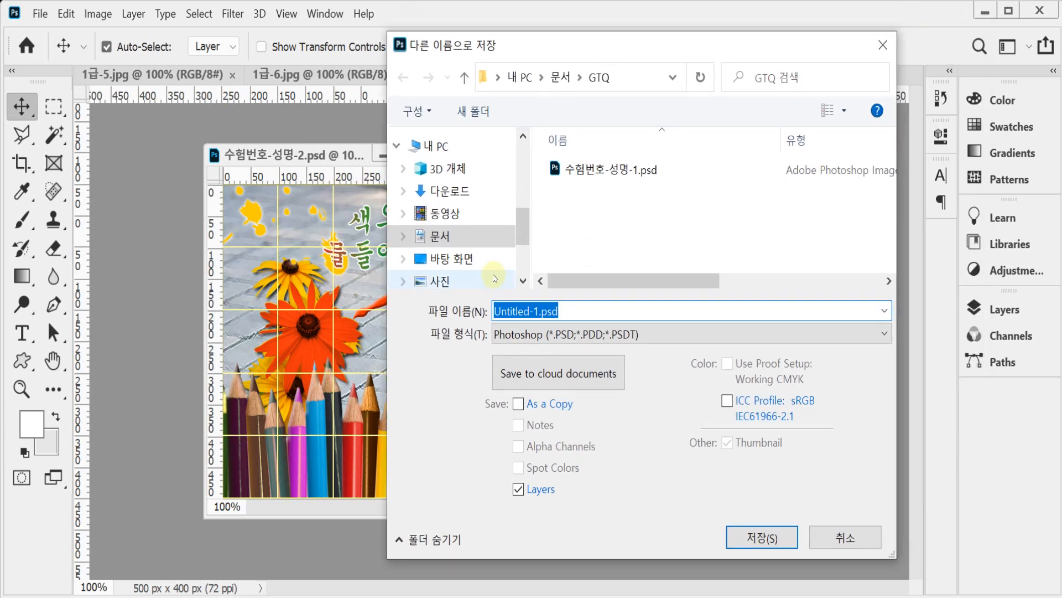
{"action": "left_click", "coordinate": [450, 258]}
{"action": "double_click", "coordinate": [578, 189]}
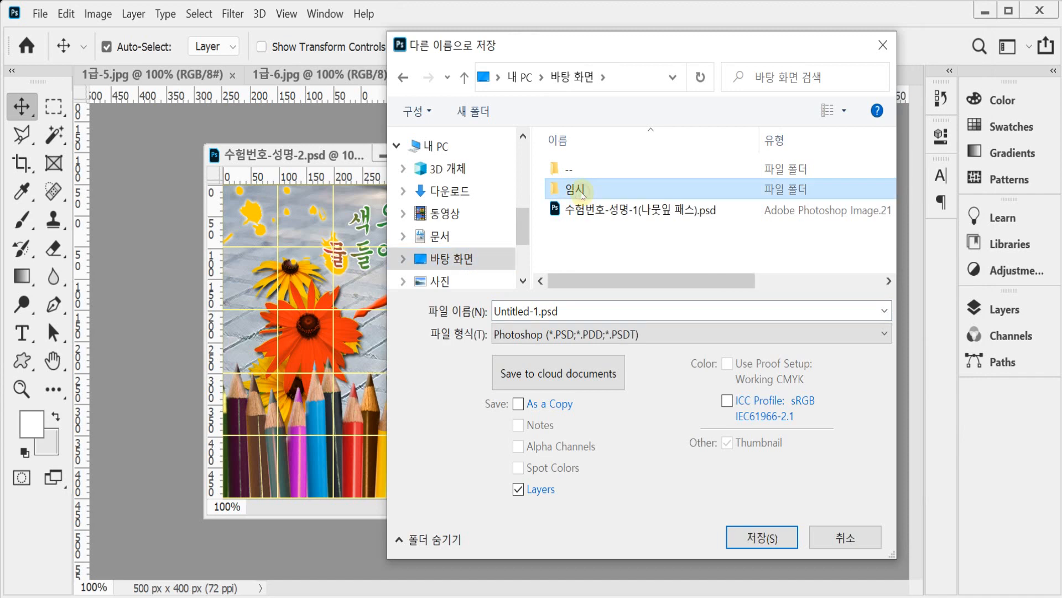
{"action": "left_click", "coordinate": [609, 173]}
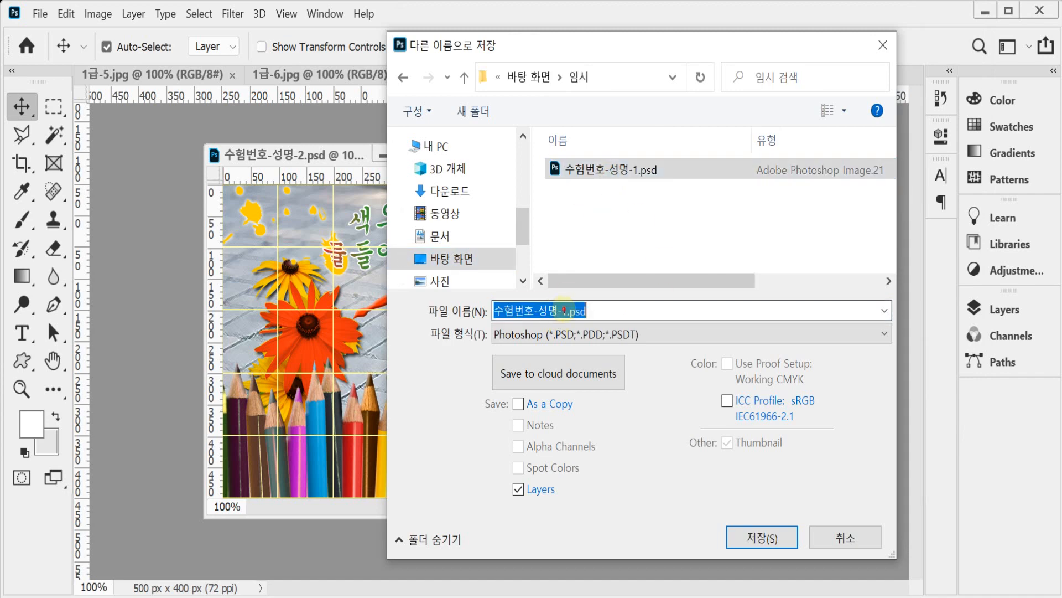
{"action": "double_click", "coordinate": [604, 314]}
{"action": "type", "text": "2"}
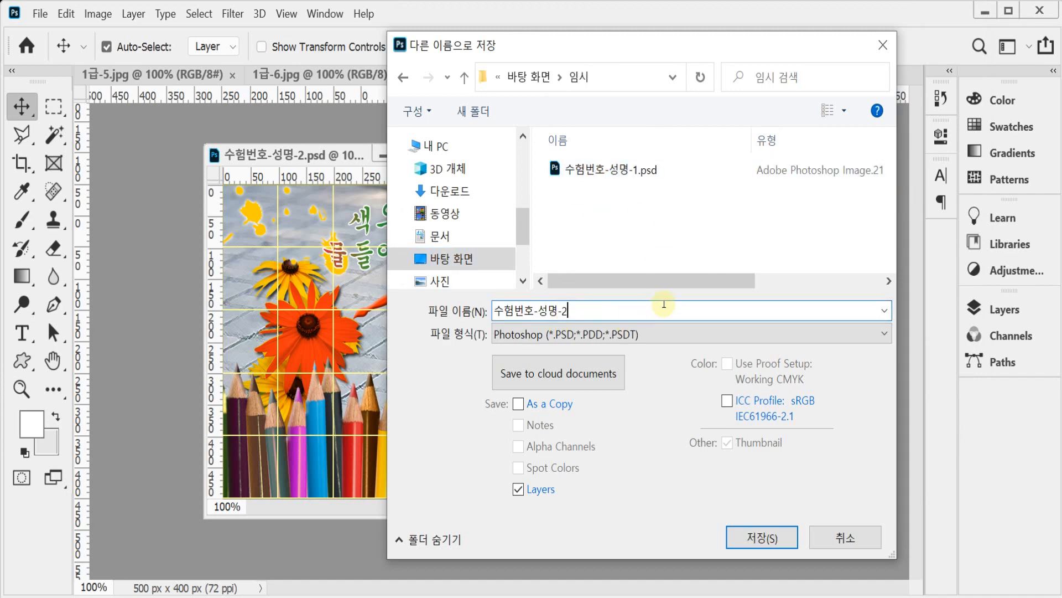
{"action": "left_click", "coordinate": [738, 533]}
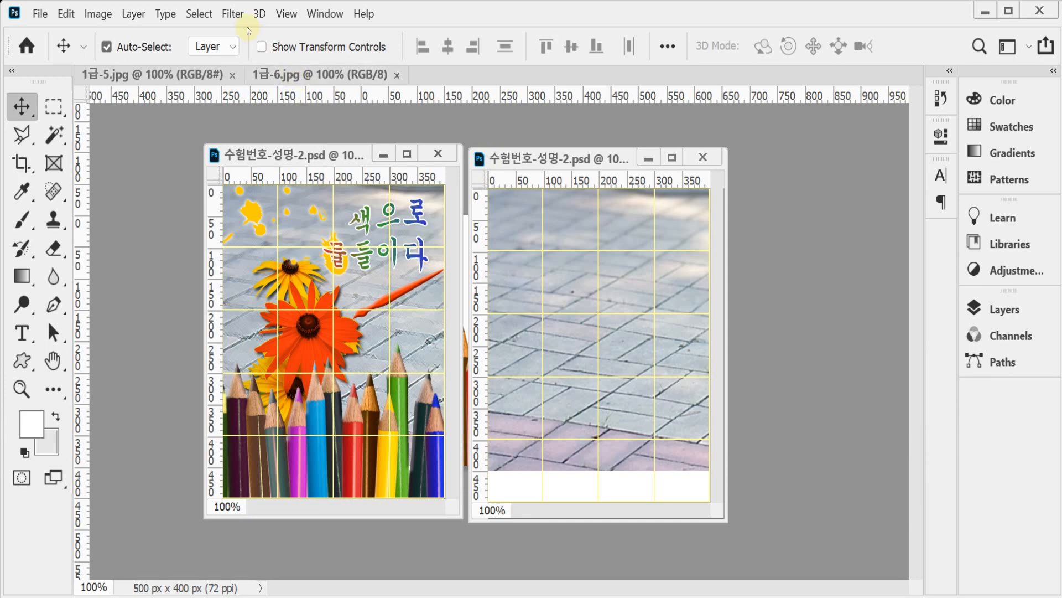
- Apply the Crosshatch filter from the Filter Gallery's Brush Strokes group to the paving layer
{"action": "left_click", "coordinate": [232, 14]}
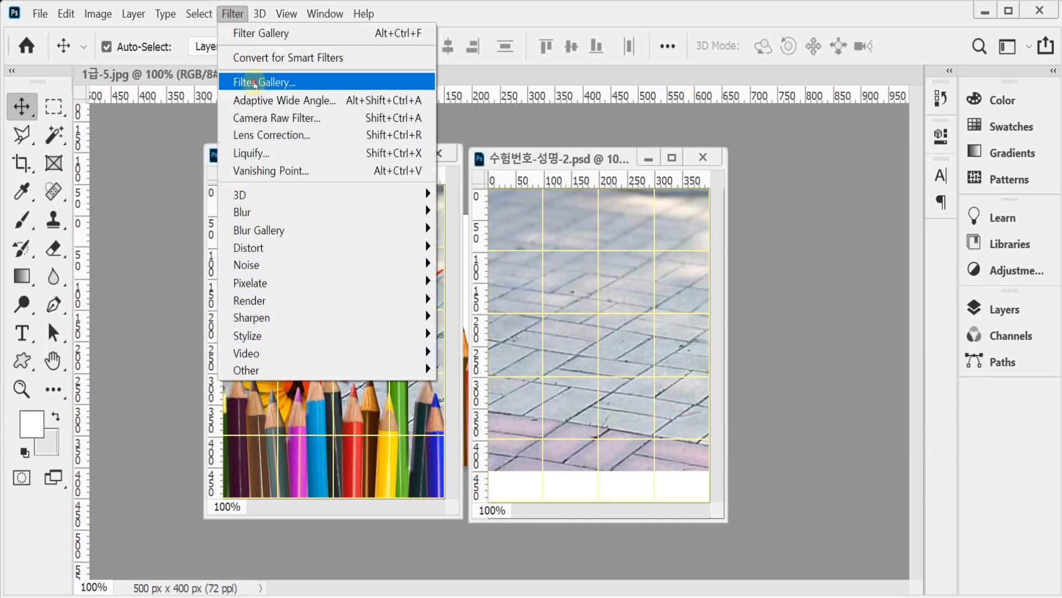
{"action": "left_click", "coordinate": [255, 82]}
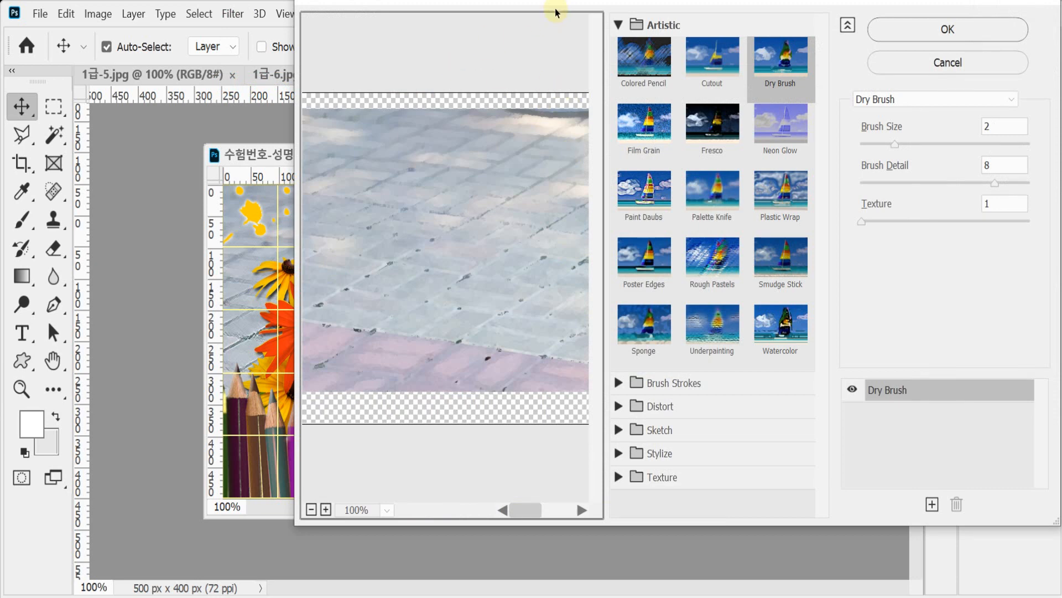
{"action": "left_click", "coordinate": [619, 25]}
{"action": "left_click", "coordinate": [621, 48]}
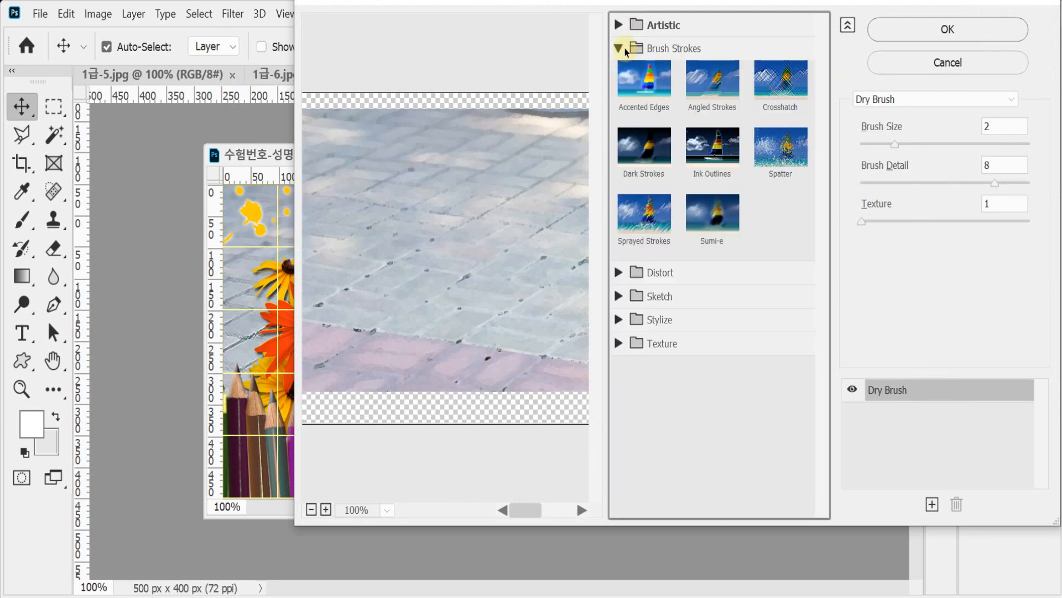
{"action": "left_click", "coordinate": [775, 94]}
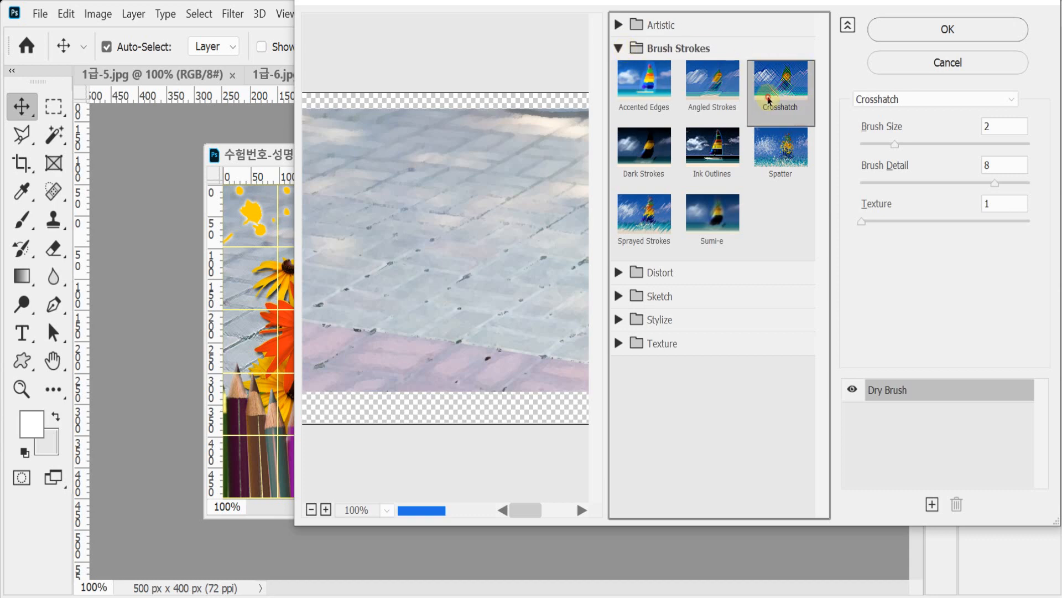
{"action": "left_click", "coordinate": [912, 34]}
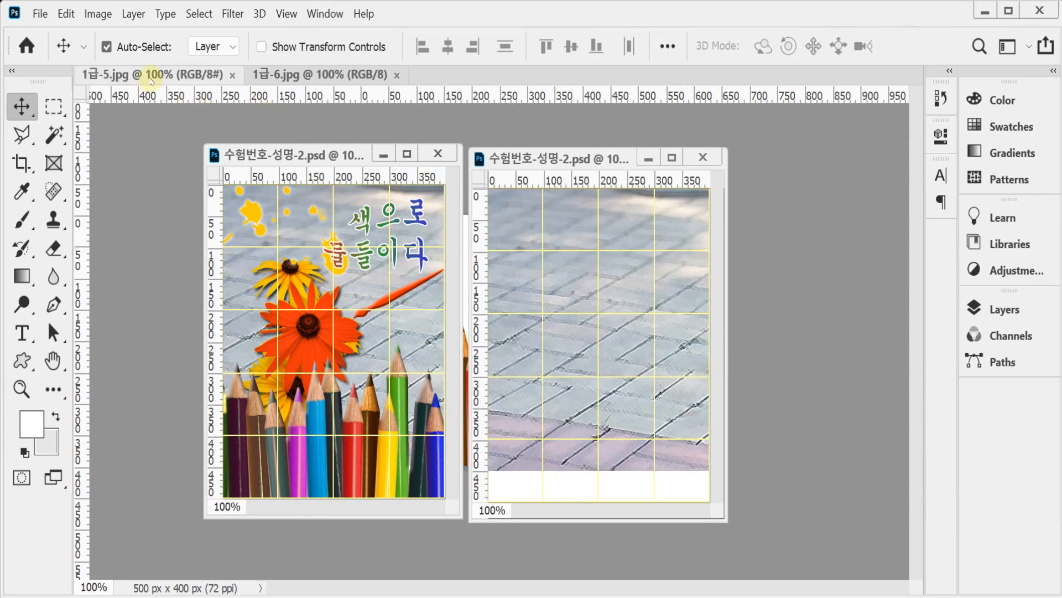
- Float 1급-5.jpg in its own window and select the grey wall behind the flowers with the Magic Wand Tool
{"action": "left_click_drag", "start_coordinate": [155, 76], "coordinate": [348, 70]}
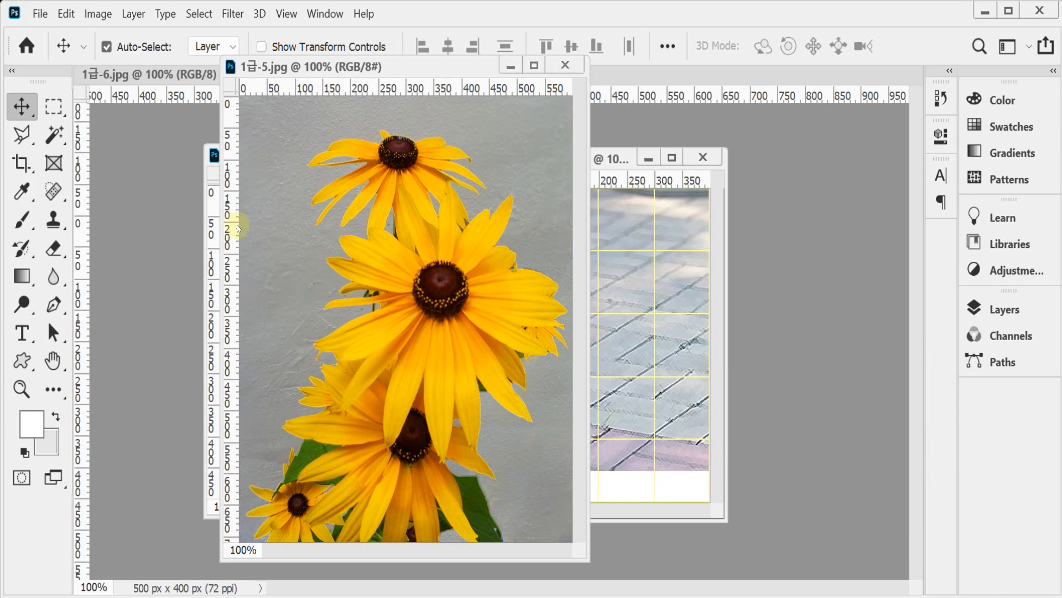
{"action": "left_click", "coordinate": [55, 134]}
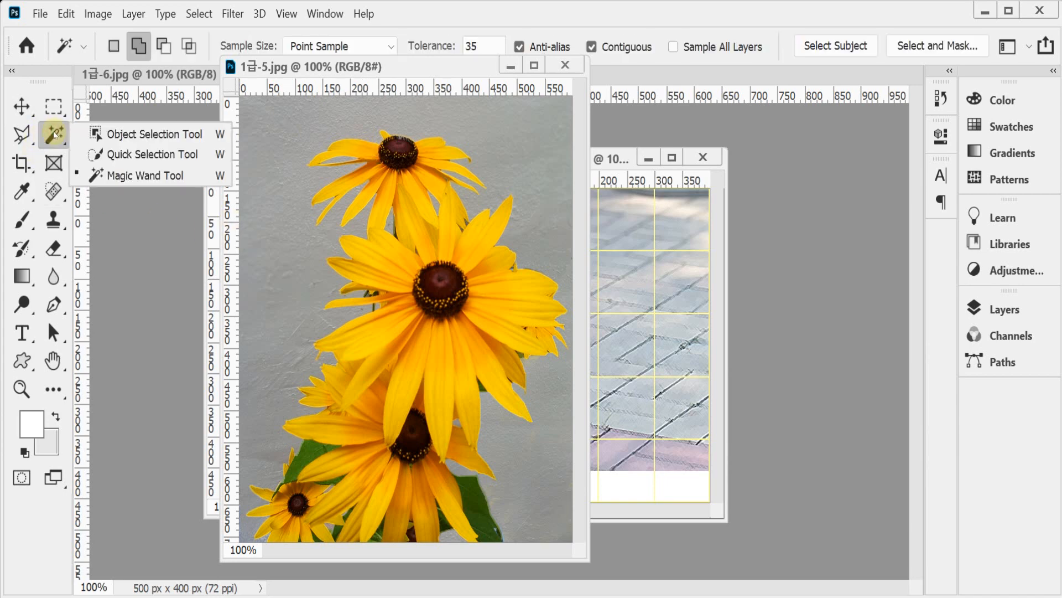
{"action": "left_click", "coordinate": [112, 176]}
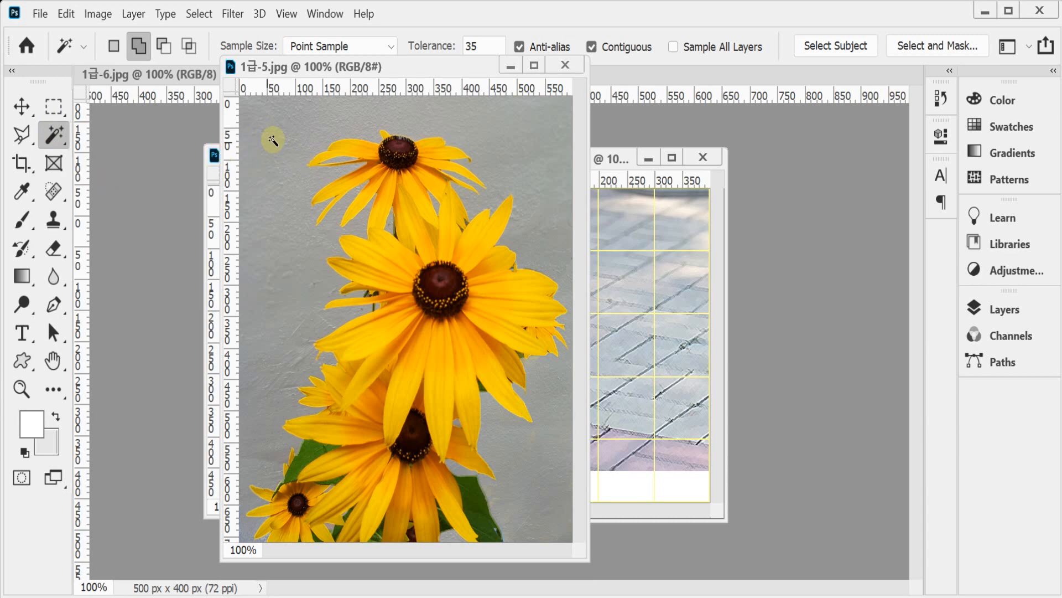
{"action": "left_click", "coordinate": [273, 142]}
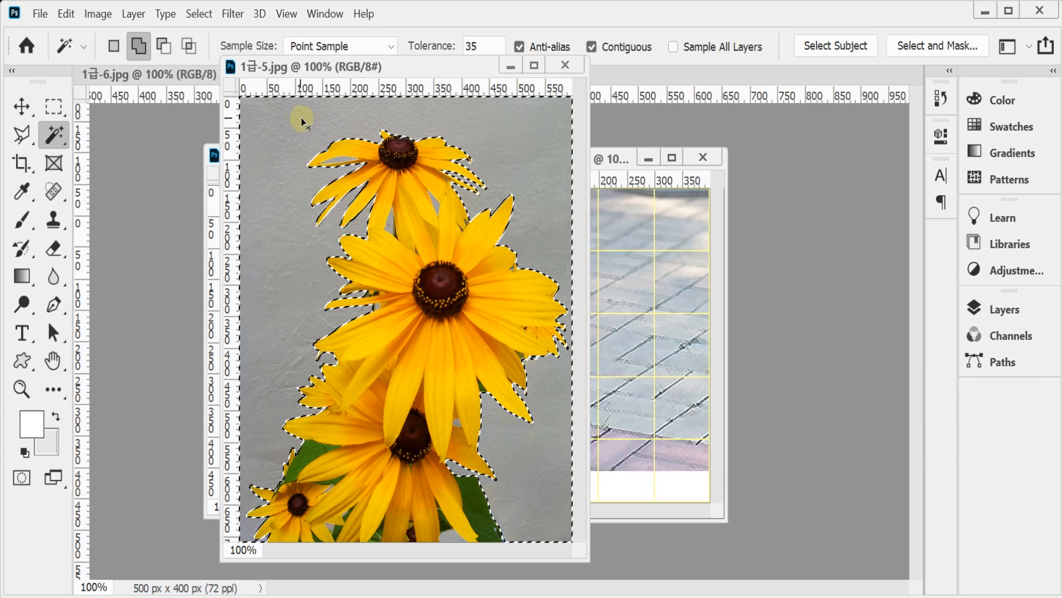
- Clear the selection and, in new-selection mode, select the grey wall followed by the small grey gap at the photo's bottom edge
{"action": "key", "text": "ctrl+d"}
{"action": "left_click", "coordinate": [112, 44]}
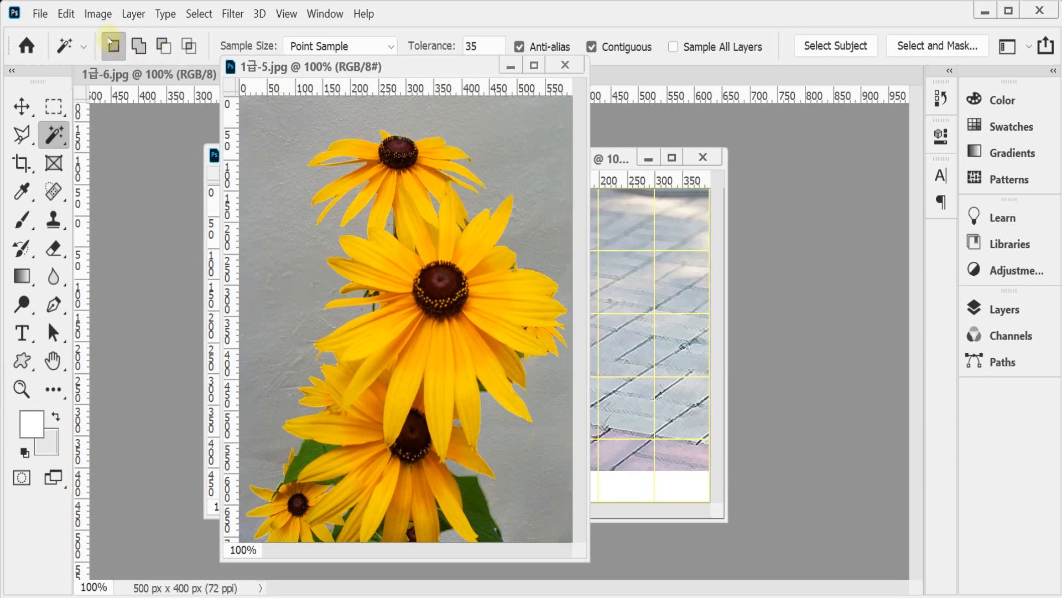
{"action": "left_click", "coordinate": [275, 123]}
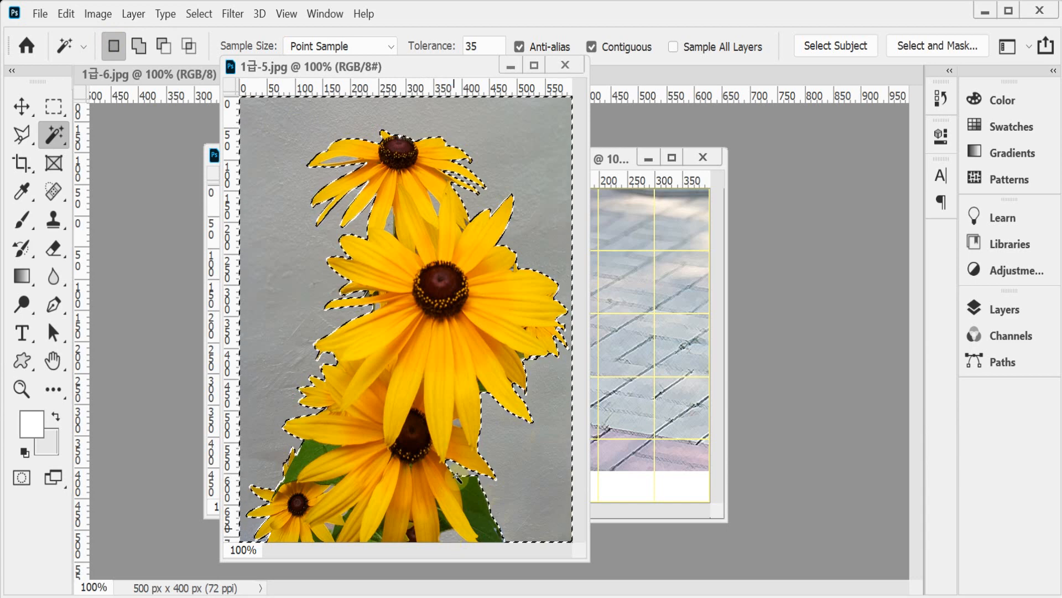
{"action": "left_click", "coordinate": [450, 534]}
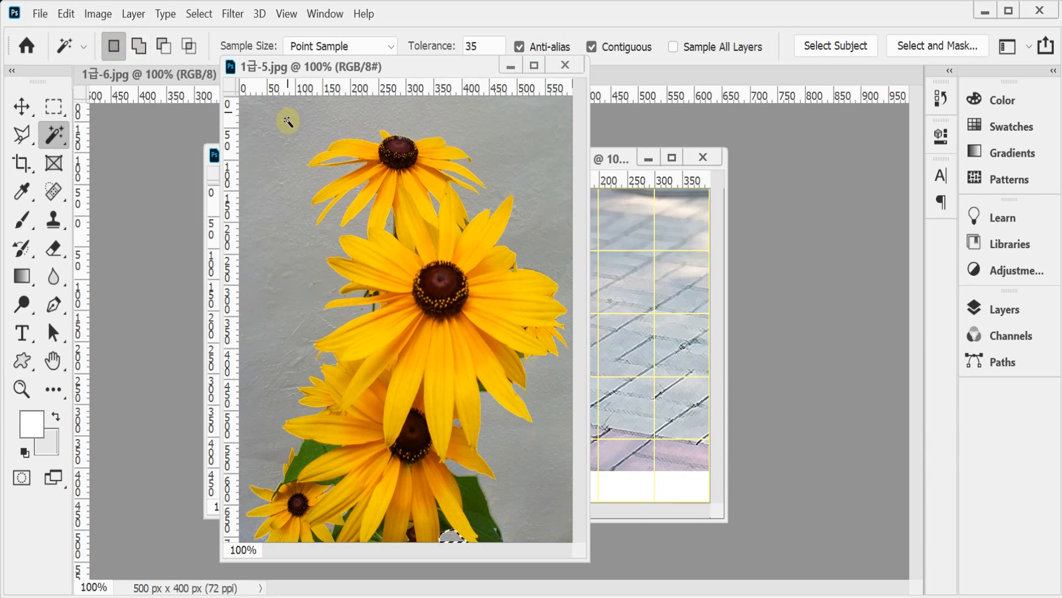
- Set the Magic Wand tolerance to 50 and add the grey wall around the flowers to the selection
{"action": "left_click", "coordinate": [436, 49]}
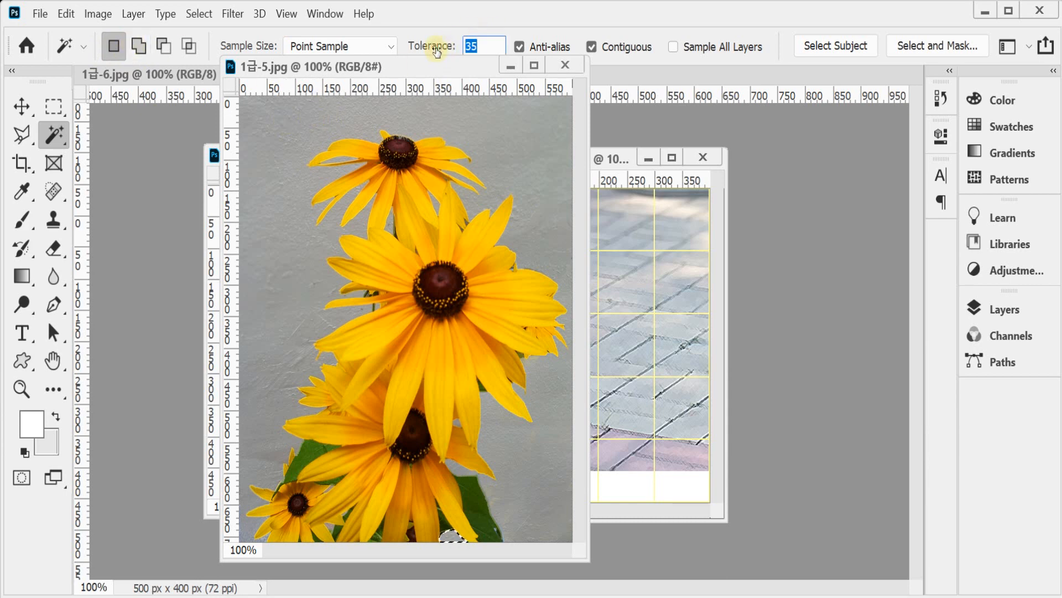
{"action": "type", "text": "5"}
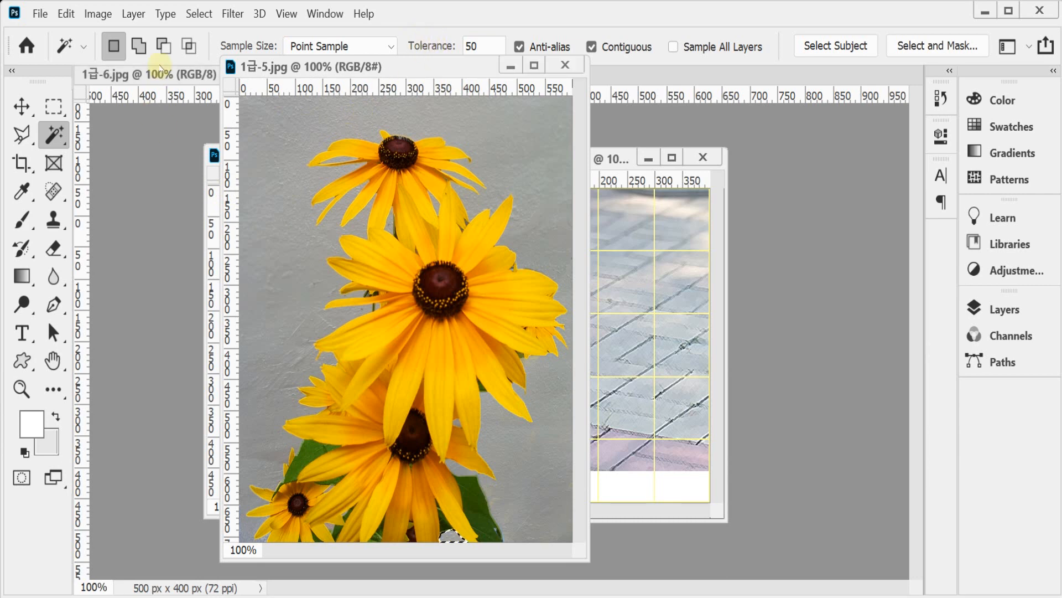
{"action": "left_click", "coordinate": [140, 49]}
{"action": "left_click", "coordinate": [319, 156]}
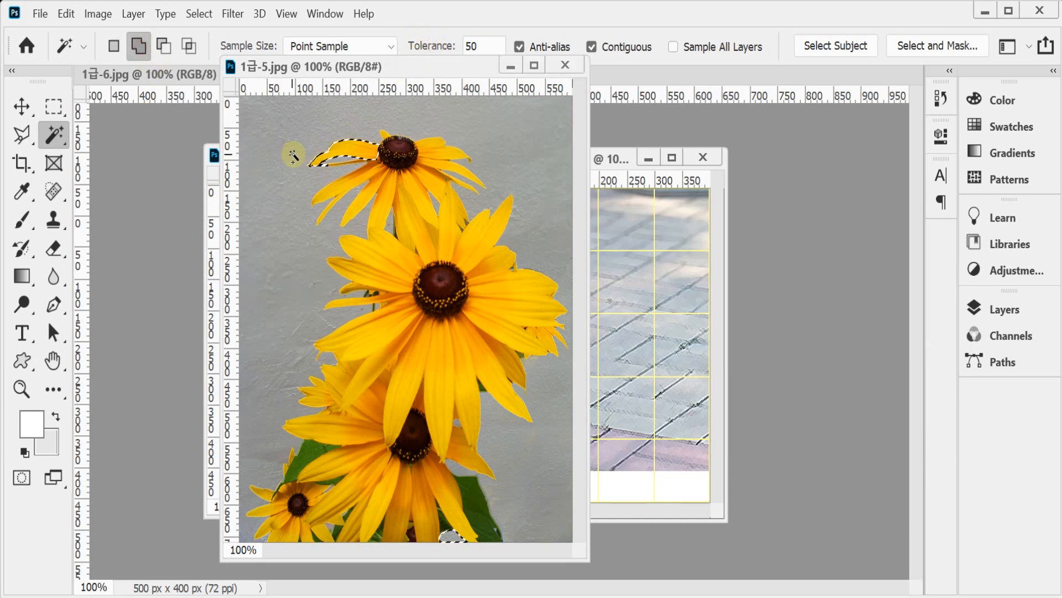
{"action": "left_click", "coordinate": [299, 153]}
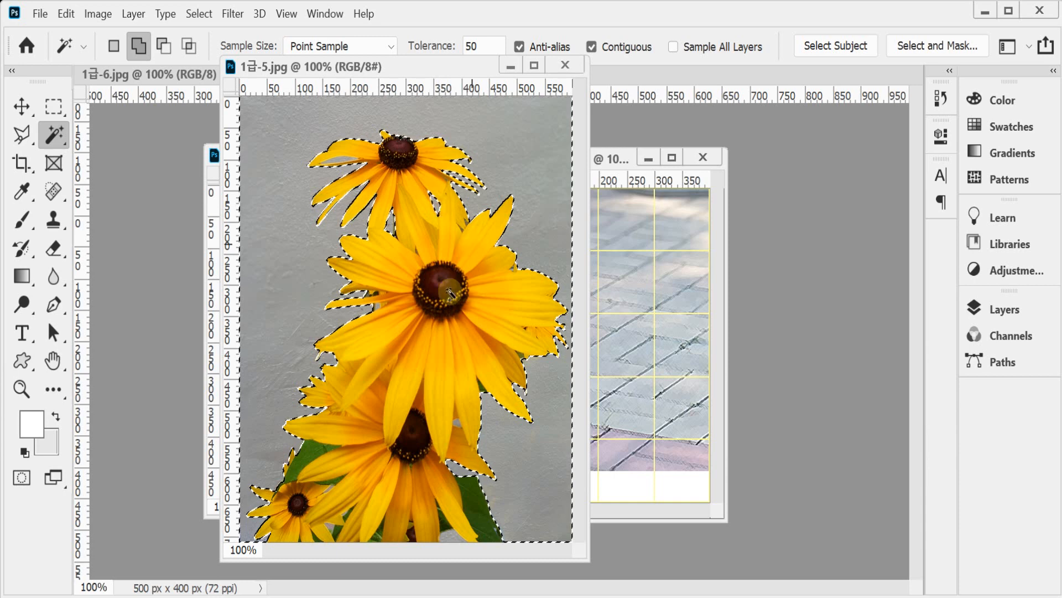
{"action": "left_click", "coordinate": [264, 224]}
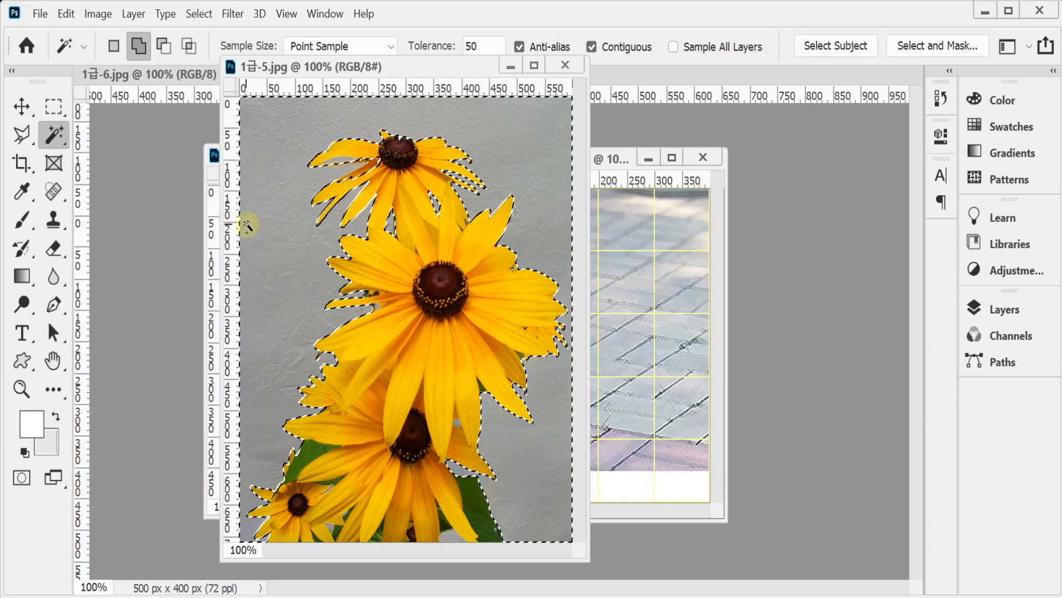
- Check the selection edges up close and add the small grey gaps left between the petals to the selection
{"action": "left_click", "coordinate": [353, 204], "text": "ctrl"}
{"action": "left_click", "coordinate": [353, 200], "text": "ctrl"}
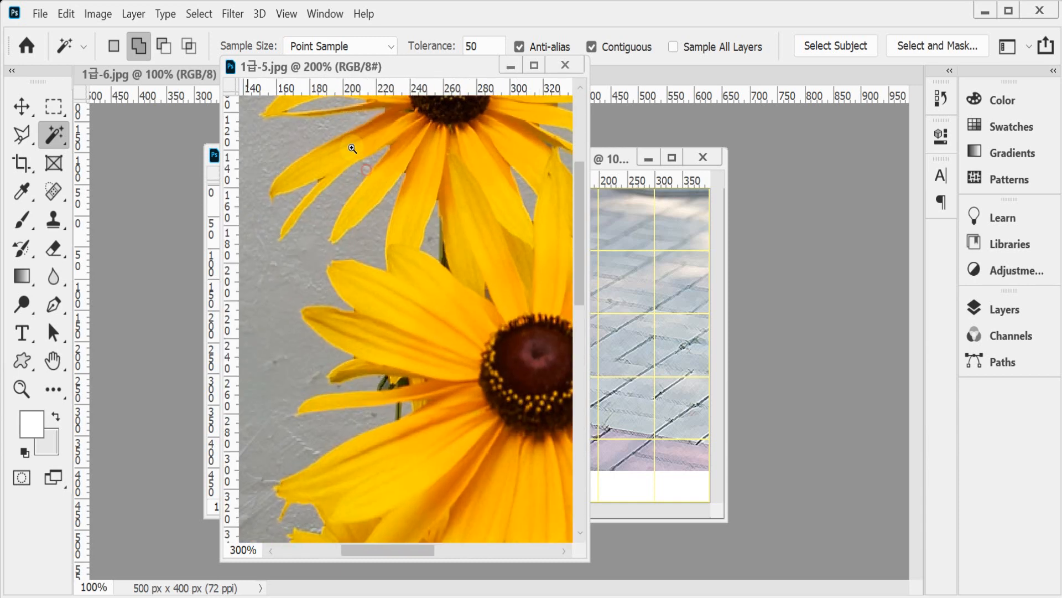
{"action": "left_click_drag", "start_coordinate": [344, 143], "coordinate": [412, 314]}
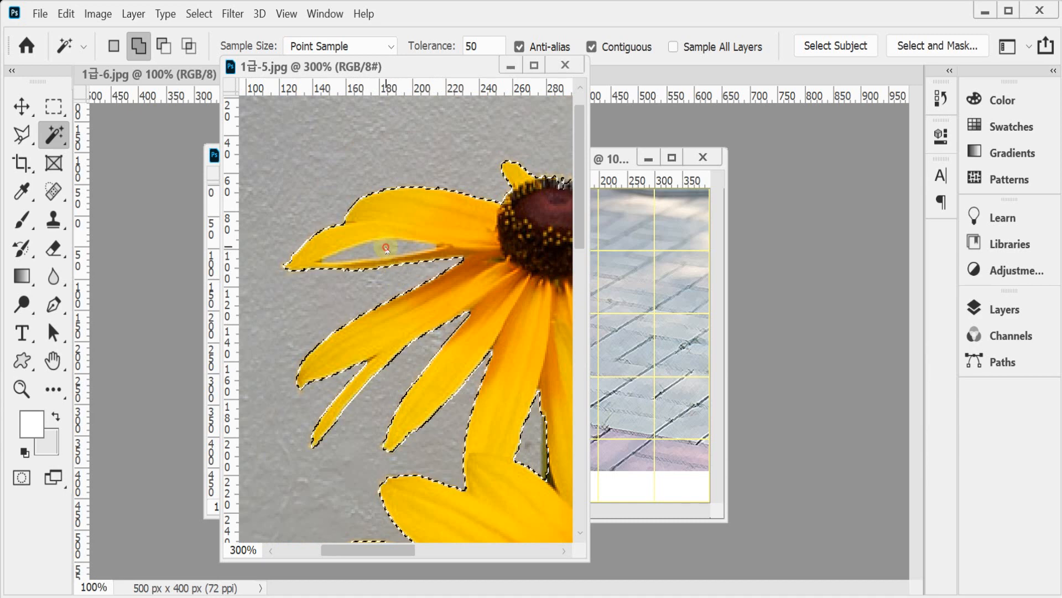
{"action": "left_click_drag", "start_coordinate": [500, 336], "coordinate": [424, 183]}
{"action": "left_click_drag", "start_coordinate": [451, 329], "coordinate": [430, 254]}
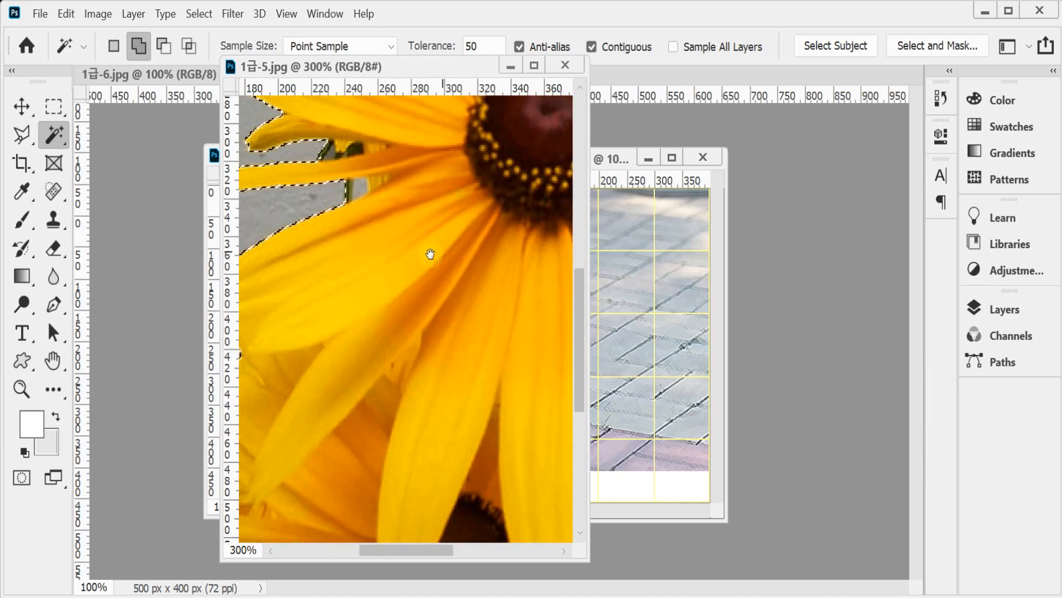
{"action": "left_click_drag", "start_coordinate": [352, 257], "coordinate": [404, 289]}
{"action": "left_click_drag", "start_coordinate": [465, 347], "coordinate": [467, 235]}
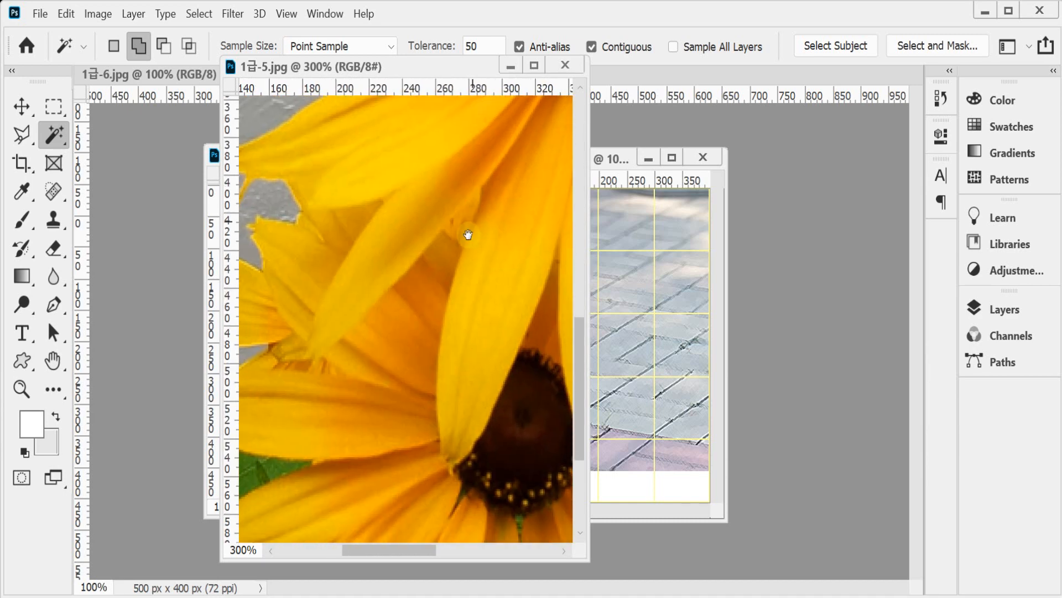
{"action": "left_click_drag", "start_coordinate": [462, 520], "coordinate": [557, 396]}
{"action": "left_click_drag", "start_coordinate": [487, 392], "coordinate": [434, 260]}
{"action": "scroll", "coordinate": [455, 358], "scroll_direction": "down", "scroll_amount": 1}
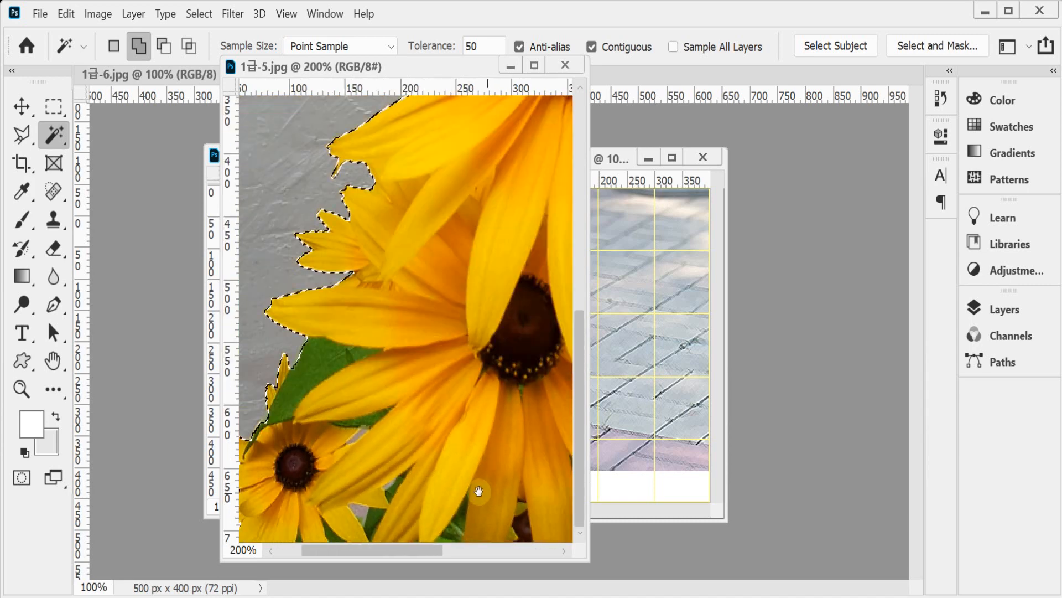
{"action": "left_click_drag", "start_coordinate": [479, 485], "coordinate": [304, 421]}
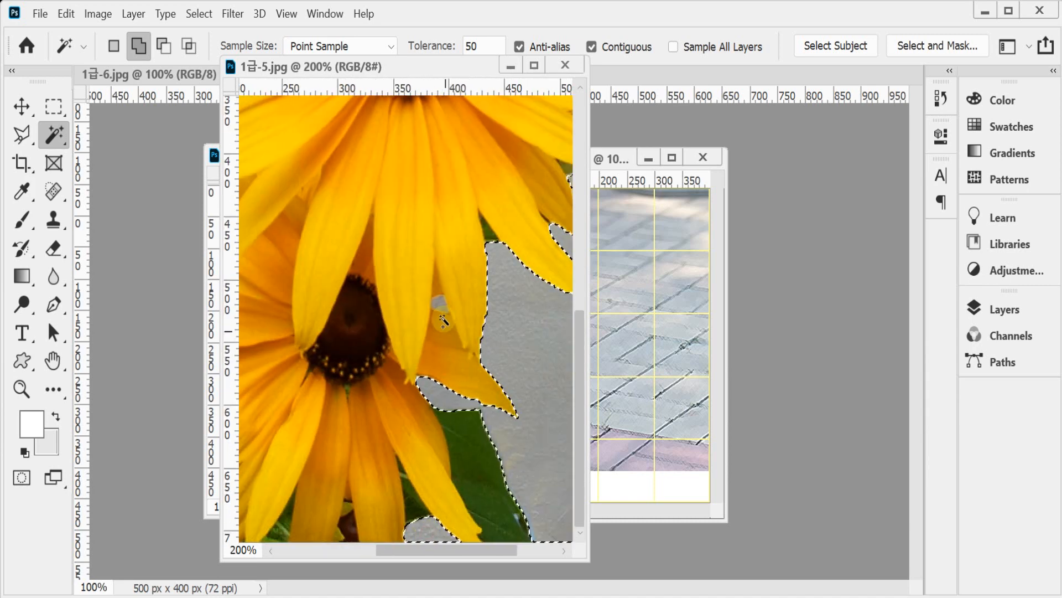
{"action": "left_click", "coordinate": [440, 301]}
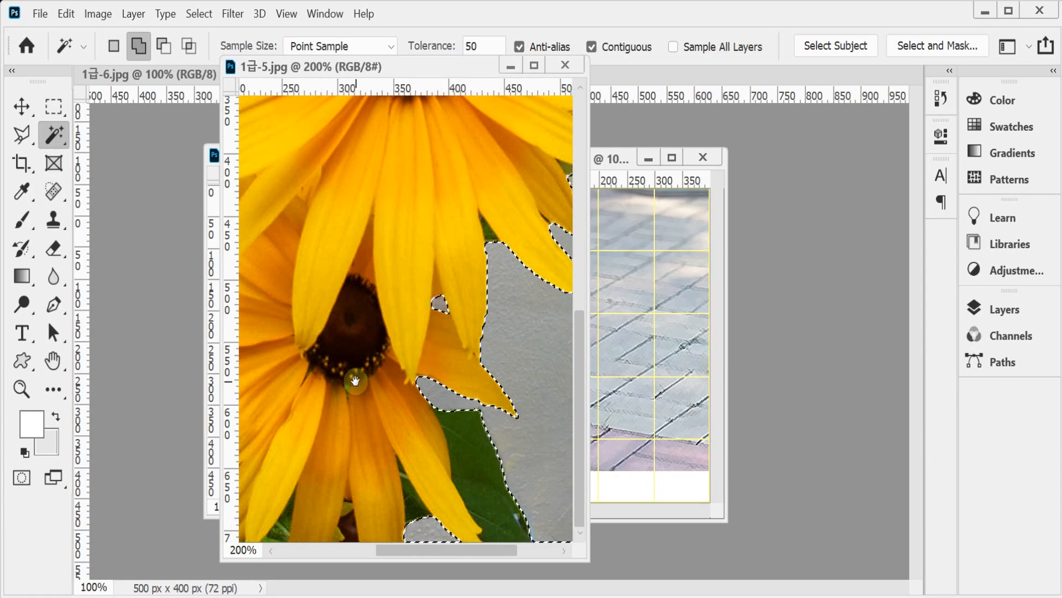
- Invert the selection to the flowers and paste a copy of them into the new poster document
{"action": "left_click_drag", "start_coordinate": [357, 379], "coordinate": [441, 199]}
{"action": "left_click_drag", "start_coordinate": [373, 67], "coordinate": [540, 98]}
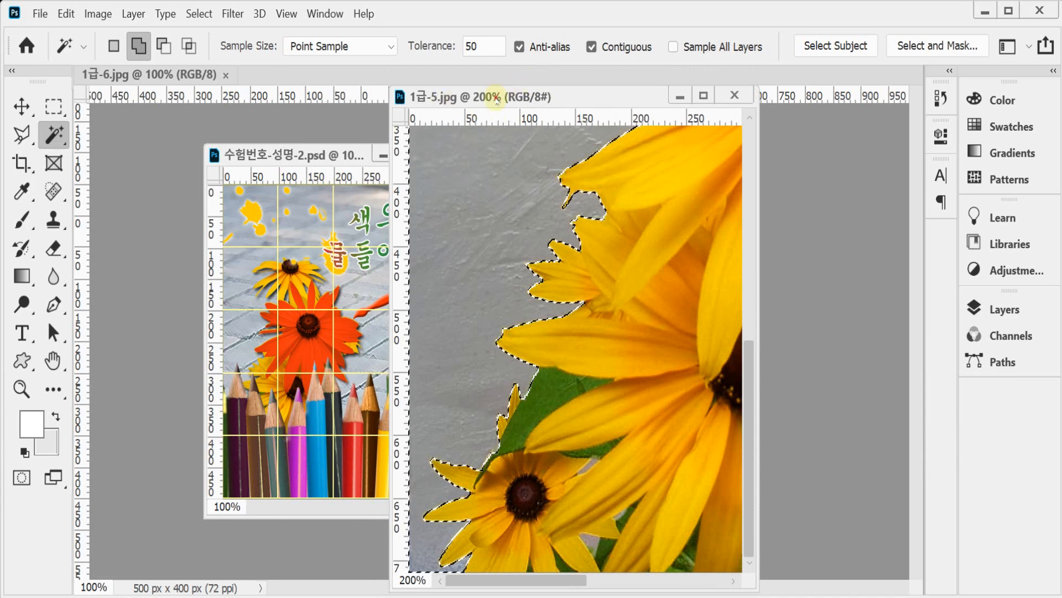
{"action": "left_click_drag", "start_coordinate": [495, 99], "coordinate": [341, 86]}
{"action": "key", "text": "ctrl+1"}
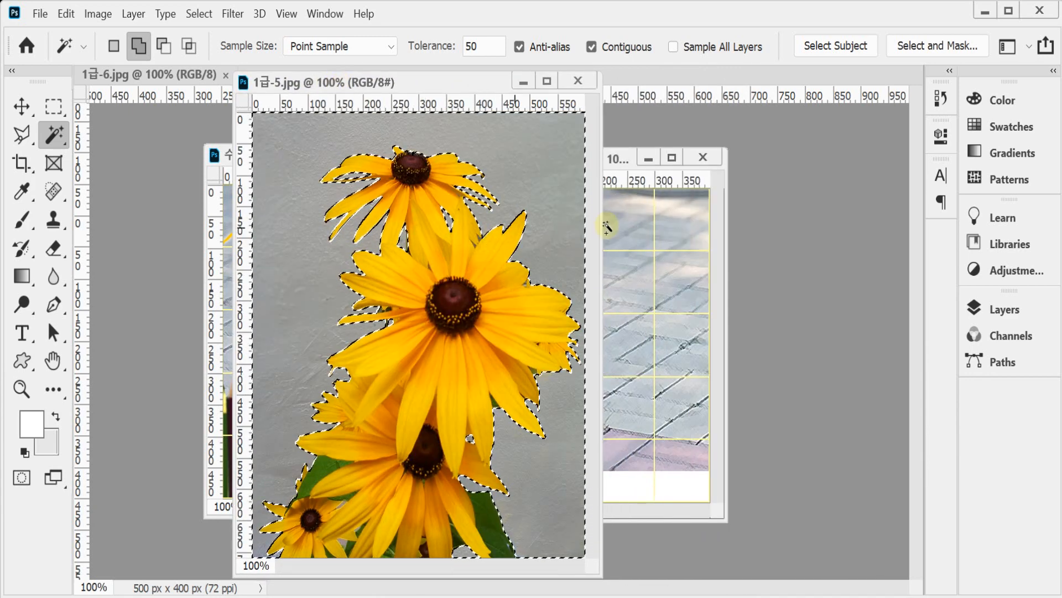
{"action": "left_click", "coordinate": [198, 13]}
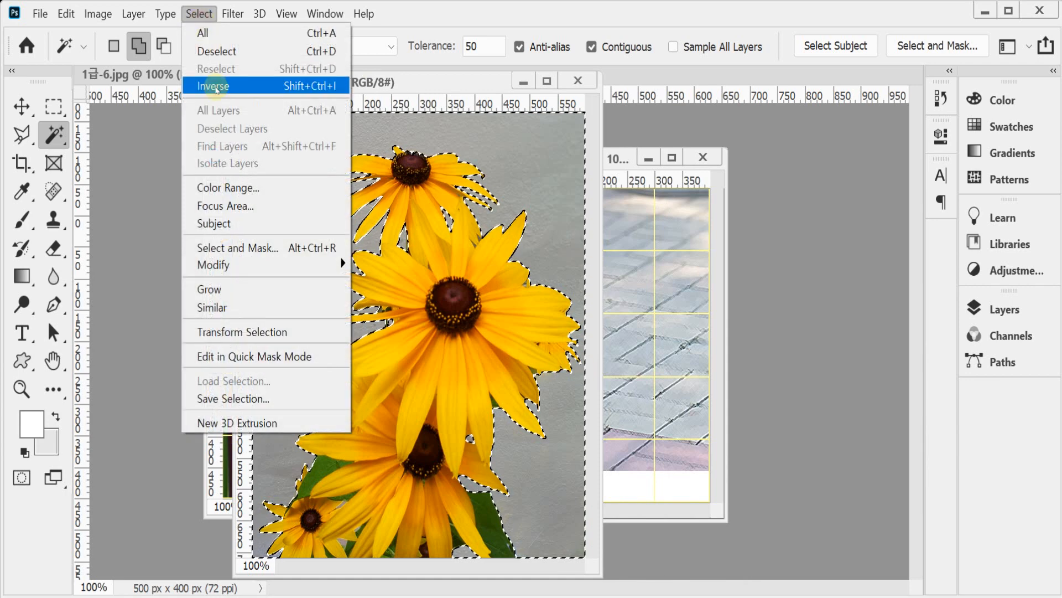
{"action": "left_click", "coordinate": [215, 88]}
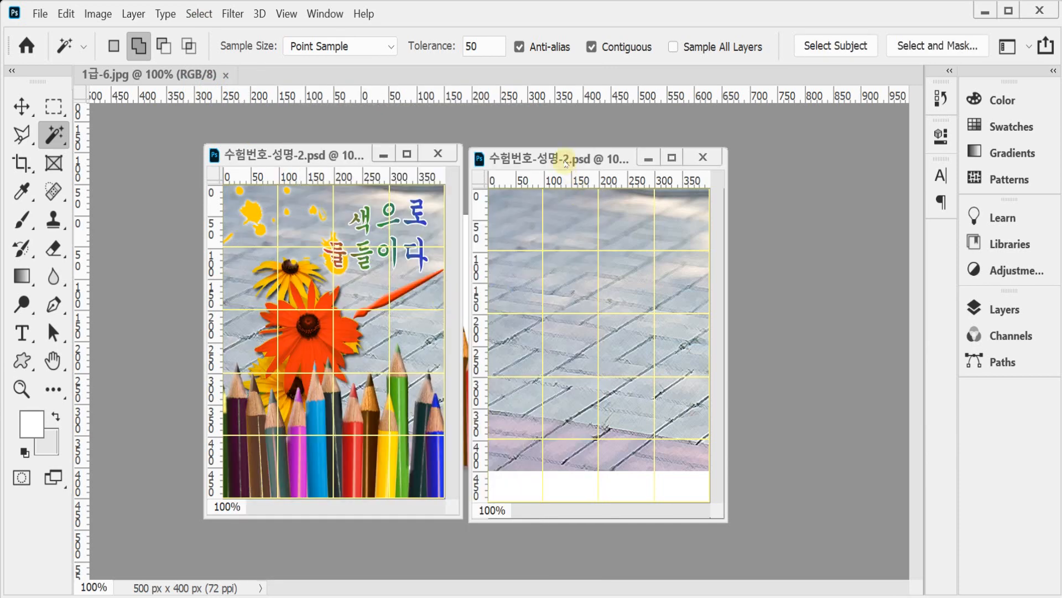
{"action": "key", "text": "ctrl+v"}
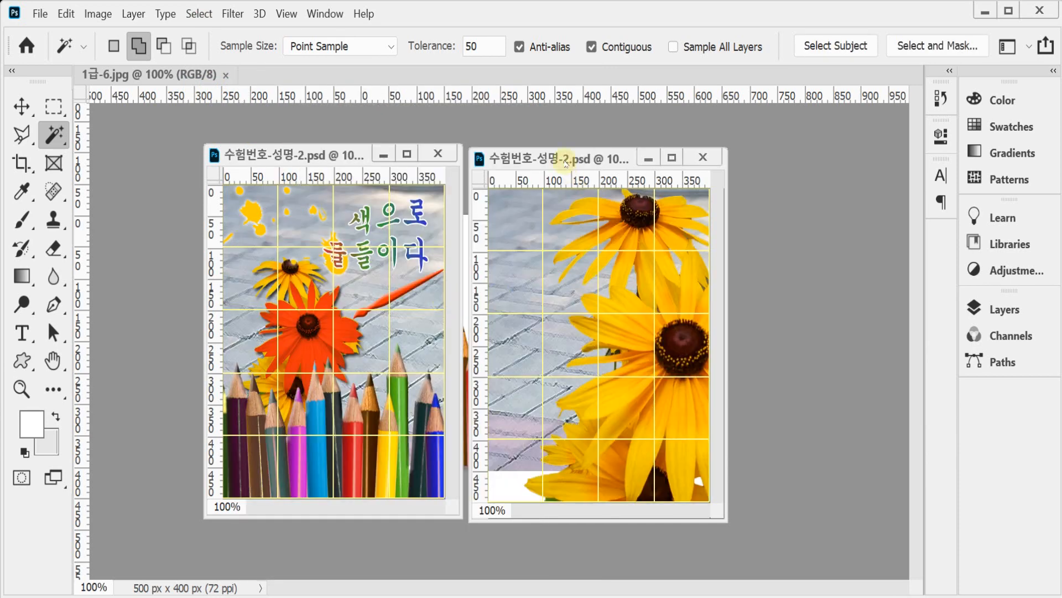
- Free-transform the pasted flowers with width and height linked, scaling them to 44%
{"action": "key", "text": "ctrl+t"}
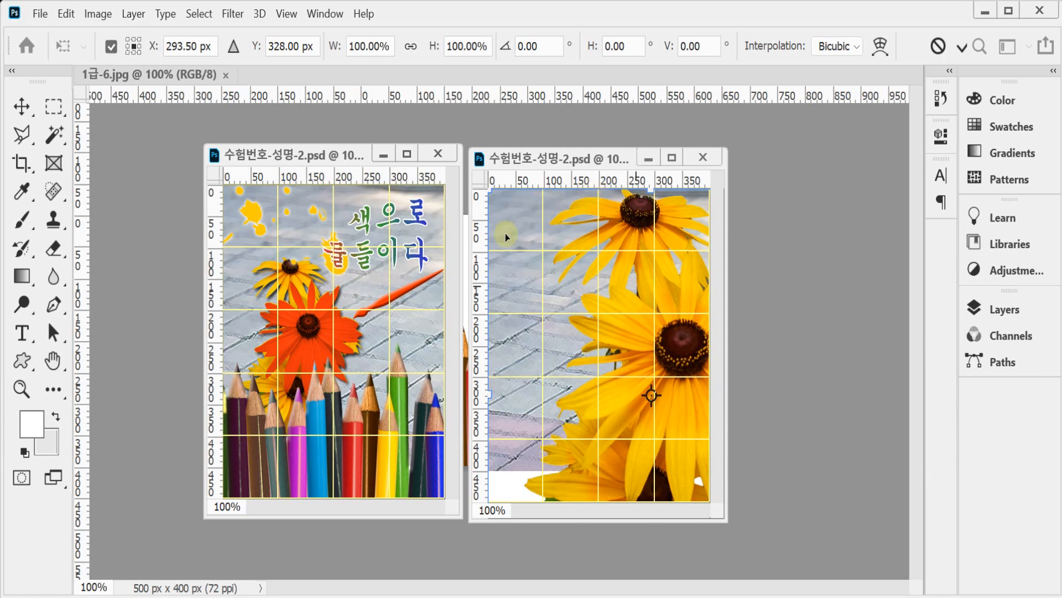
{"action": "left_click", "coordinate": [409, 46]}
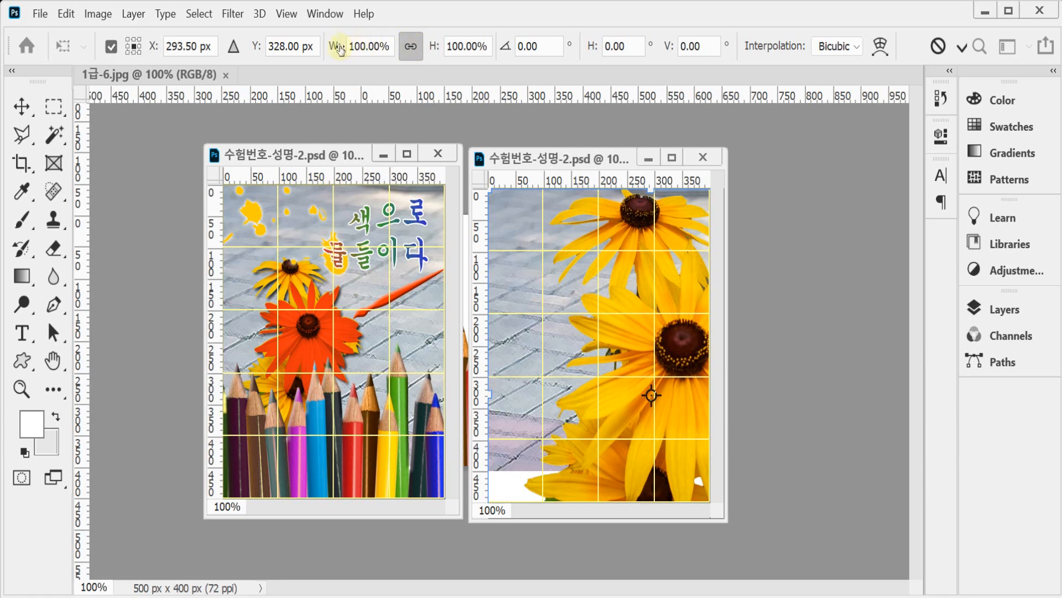
{"action": "mouse_move", "coordinate": [338, 48]}
{"action": "left_mouse_down"}
{"action": "mouse_move", "coordinate": [317, 52]}
{"action": "mouse_move", "coordinate": [328, 51]}
{"action": "left_mouse_up"}
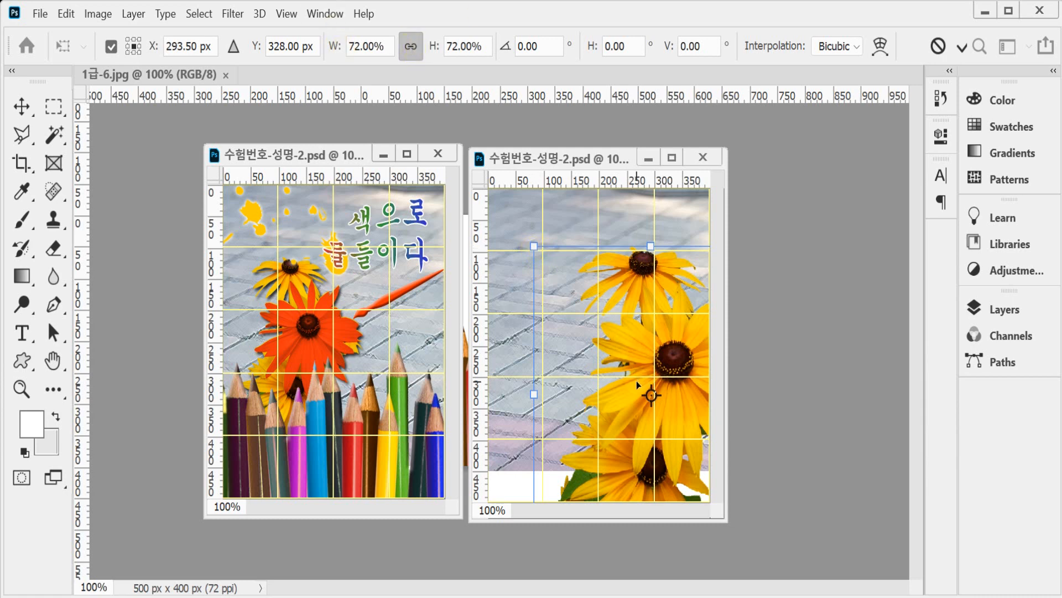
{"action": "left_click_drag", "start_coordinate": [631, 315], "coordinate": [595, 303]}
{"action": "left_click_drag", "start_coordinate": [496, 231], "coordinate": [536, 270]}
{"action": "left_click", "coordinate": [351, 55]}
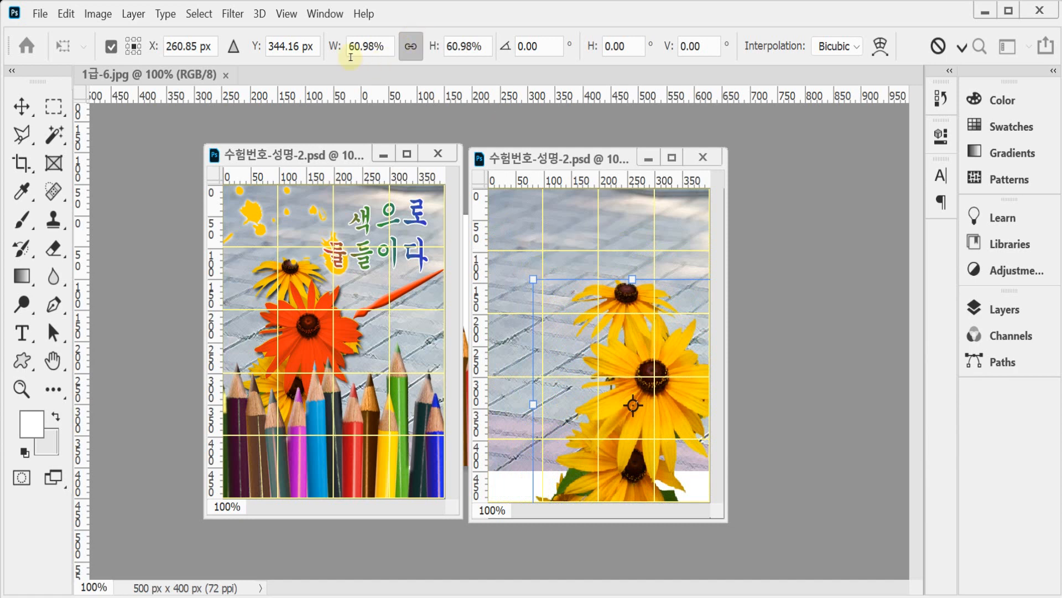
{"action": "left_click_drag", "start_coordinate": [330, 49], "coordinate": [317, 44]}
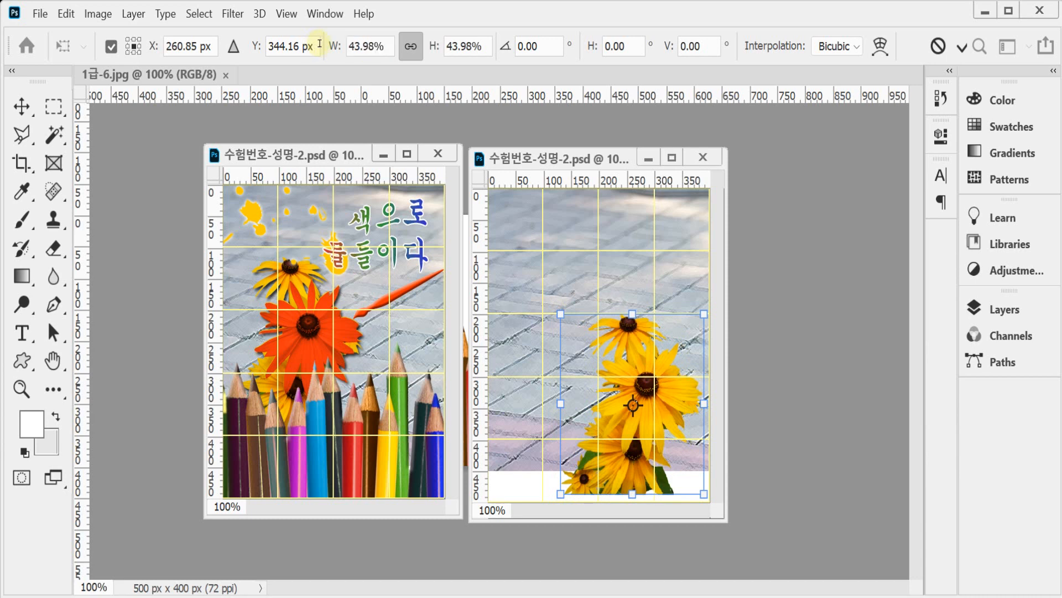
{"action": "left_click", "coordinate": [358, 48]}
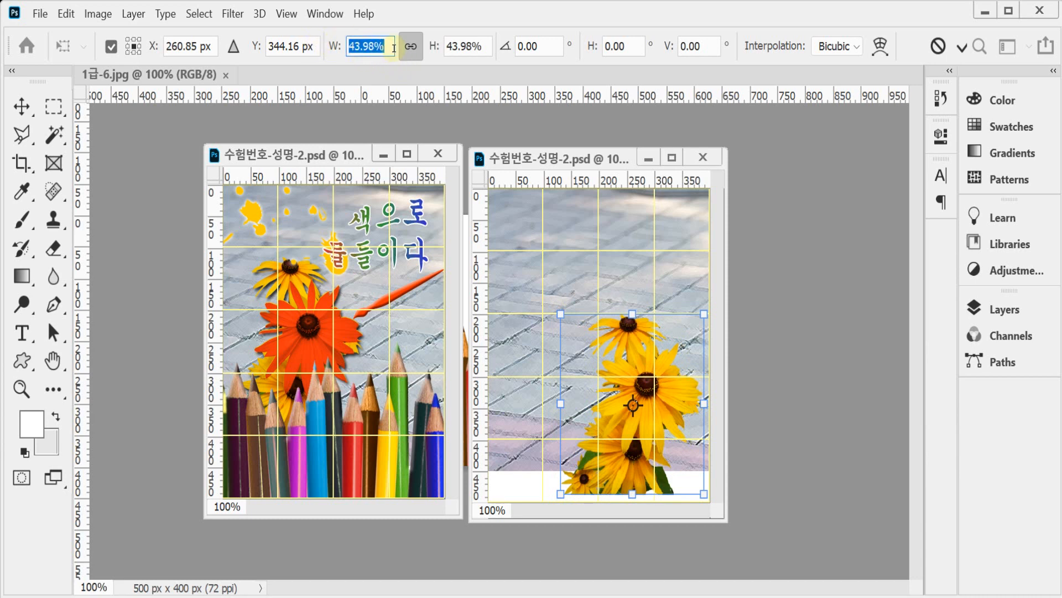
{"action": "type", "text": "44"}
{"action": "key", "text": "Return"}
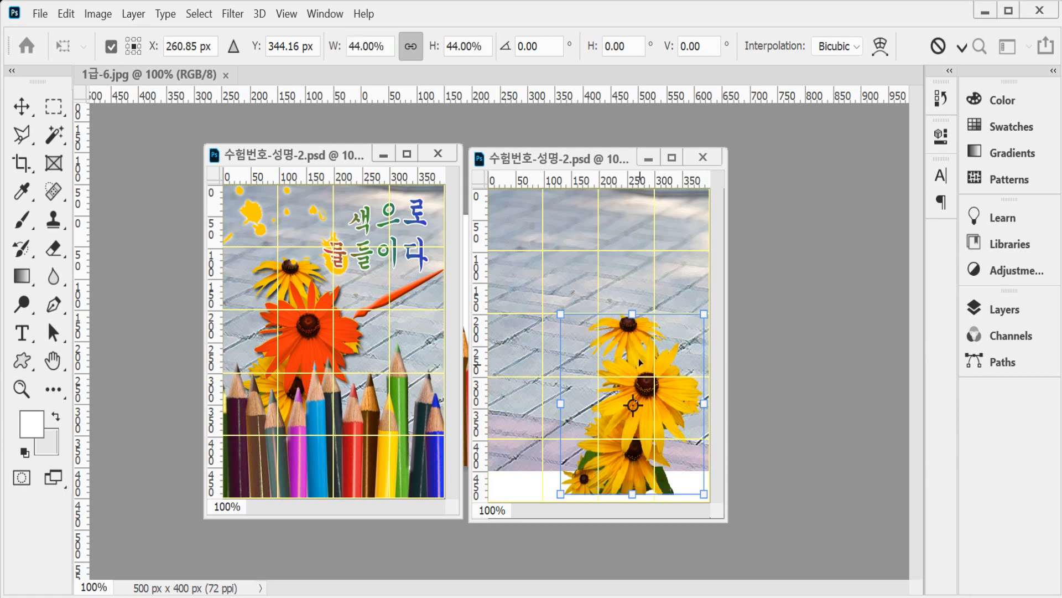
- Move the scaled flowers to the poster's left side to match the reference and apply the transform
{"action": "left_click_drag", "start_coordinate": [639, 361], "coordinate": [556, 307]}
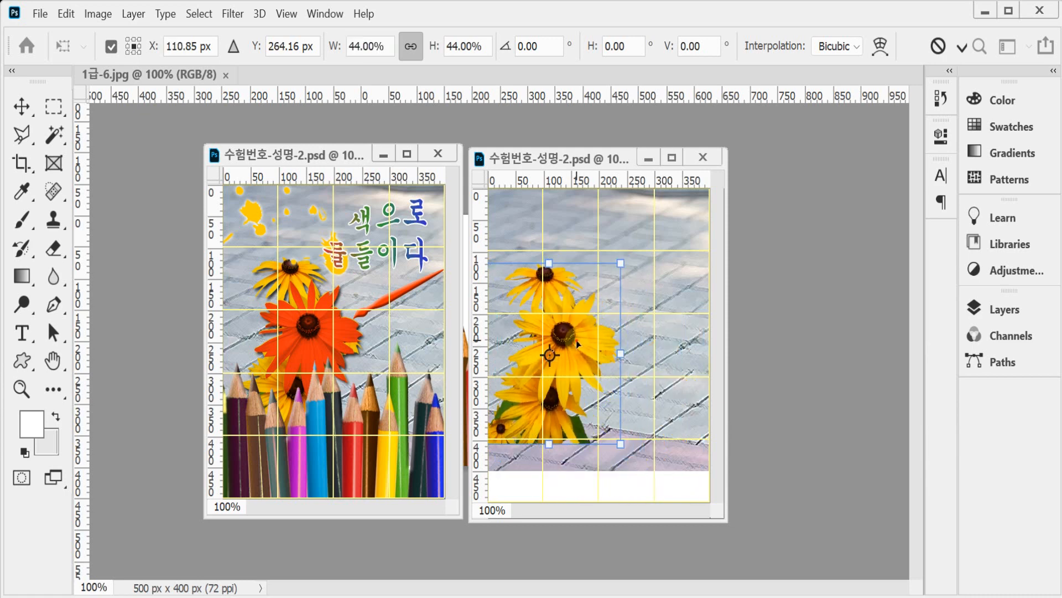
{"action": "key", "text": "Return"}
{"action": "key", "text": "w"}
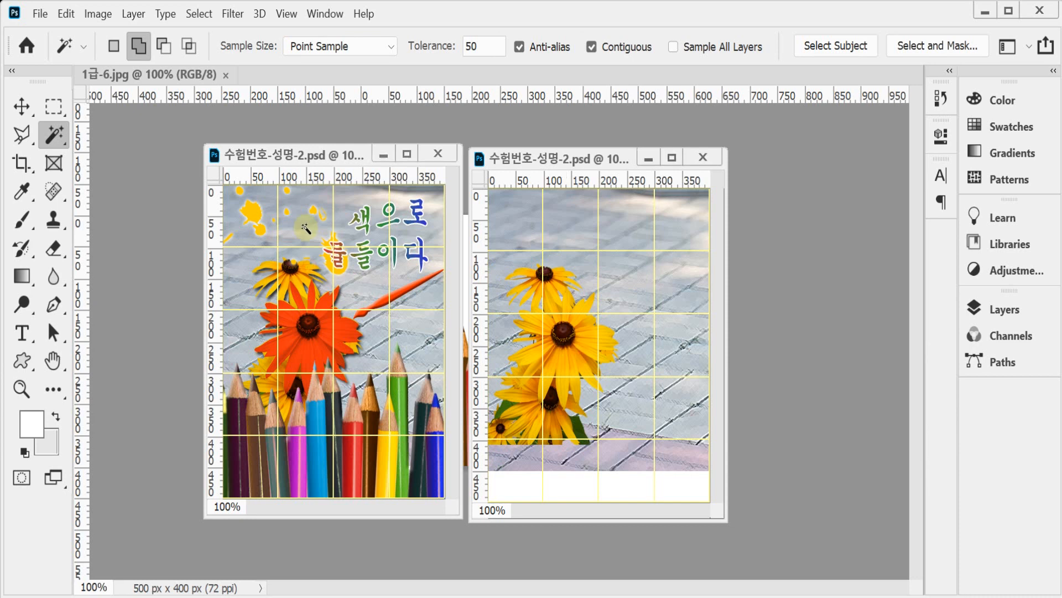
{"action": "left_click_drag", "start_coordinate": [565, 336], "coordinate": [570, 337]}
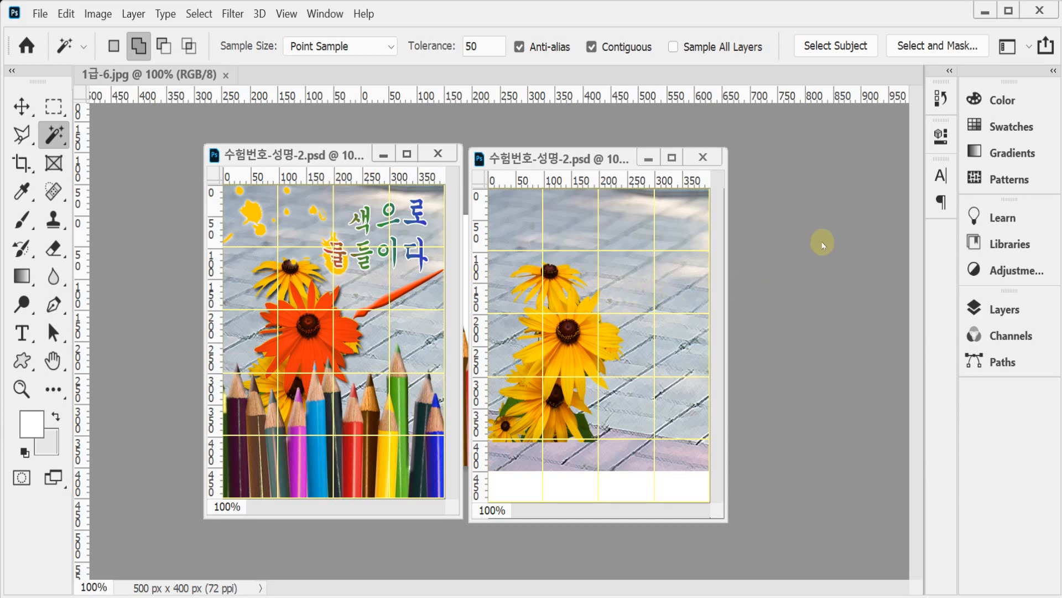
- Add a Drop Shadow to the flower layer with a 120° angle, 5 px distance and 5 px size
{"action": "left_click", "coordinate": [1028, 309]}
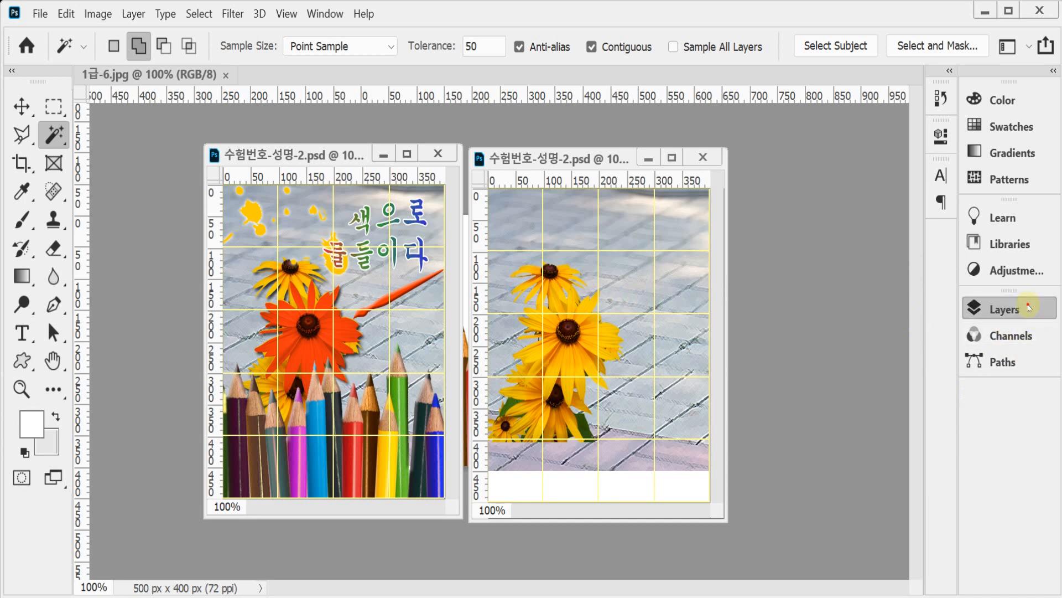
{"action": "left_click", "coordinate": [774, 558]}
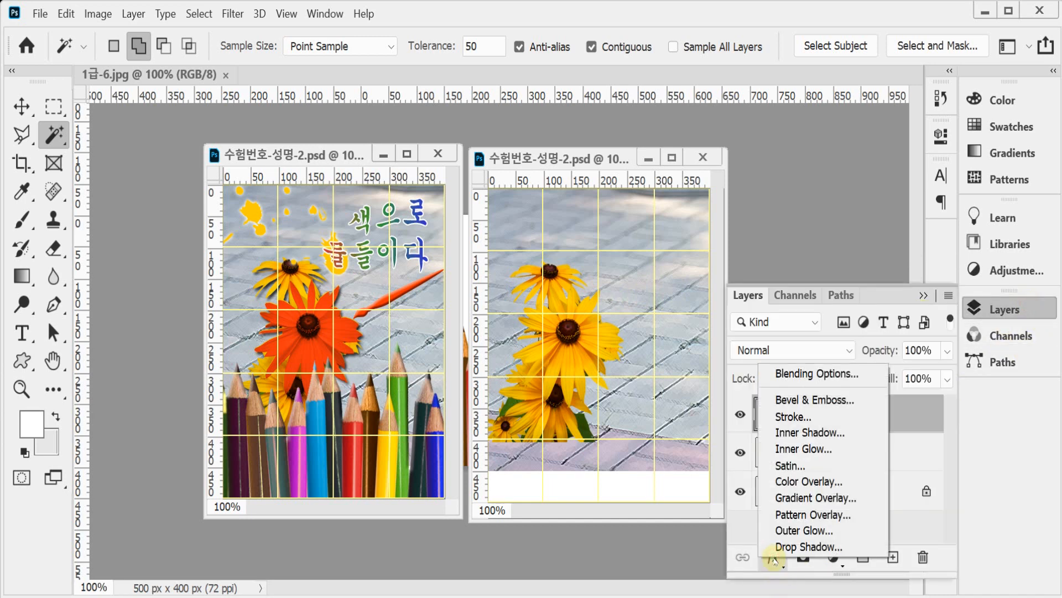
{"action": "left_click", "coordinate": [782, 549]}
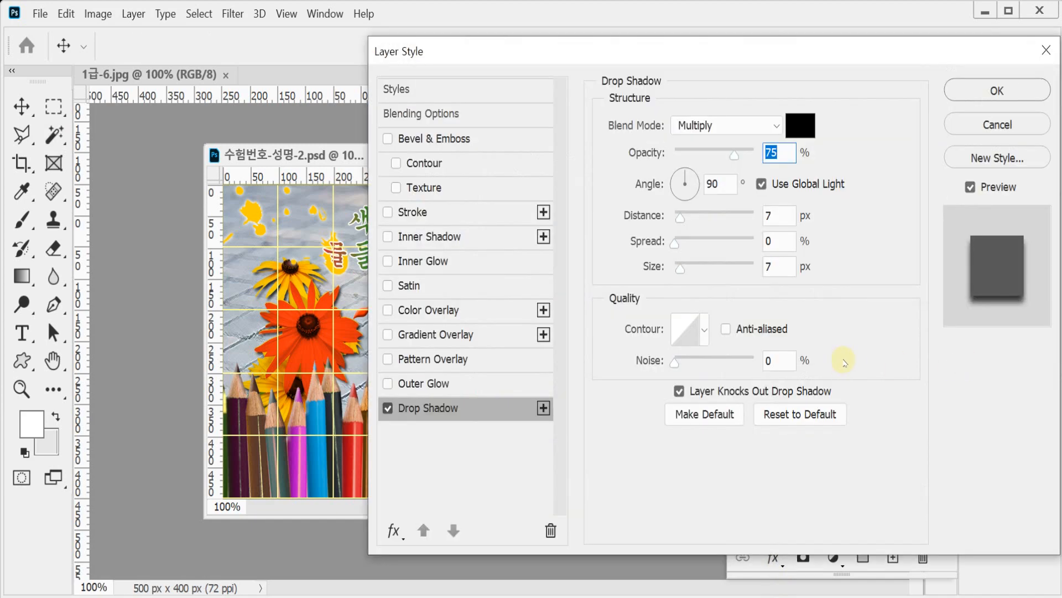
{"action": "left_click", "coordinate": [721, 185]}
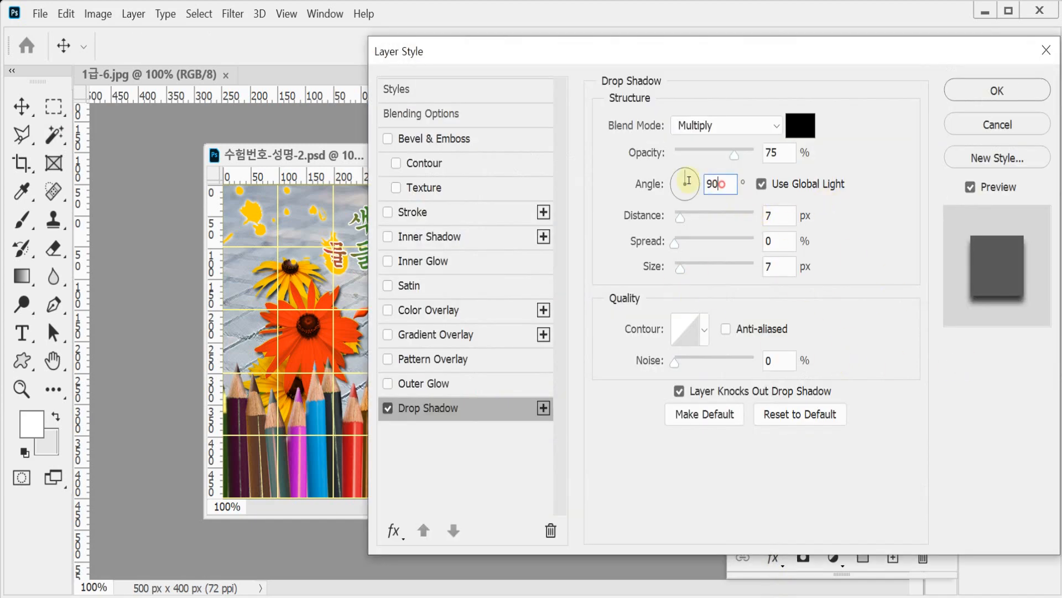
{"action": "type", "text": "120"}
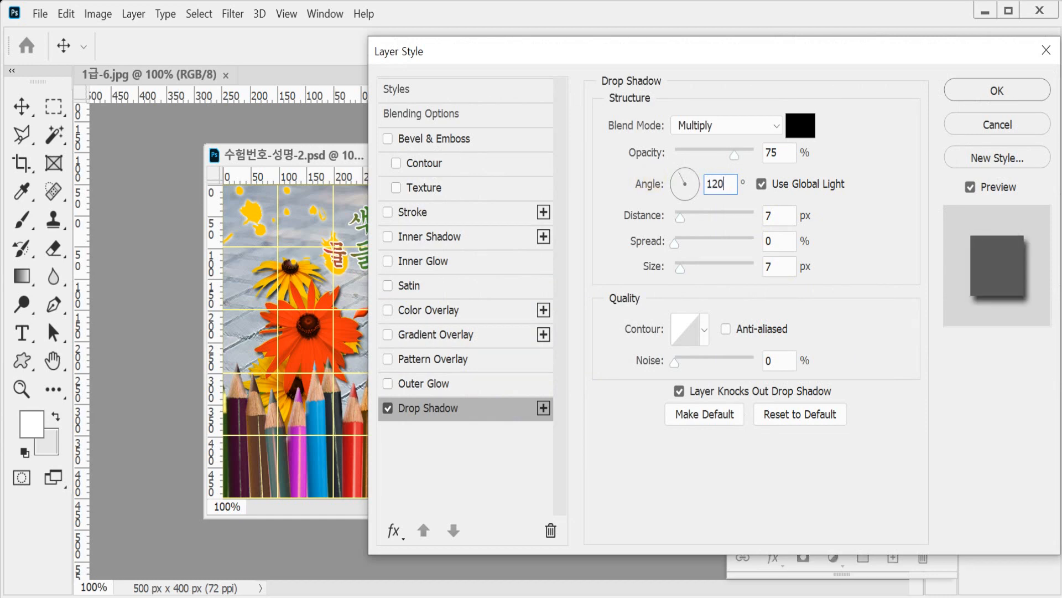
{"action": "double_click", "coordinate": [770, 217]}
{"action": "type", "text": "5"}
{"action": "double_click", "coordinate": [780, 265]}
{"action": "type", "text": "5"}
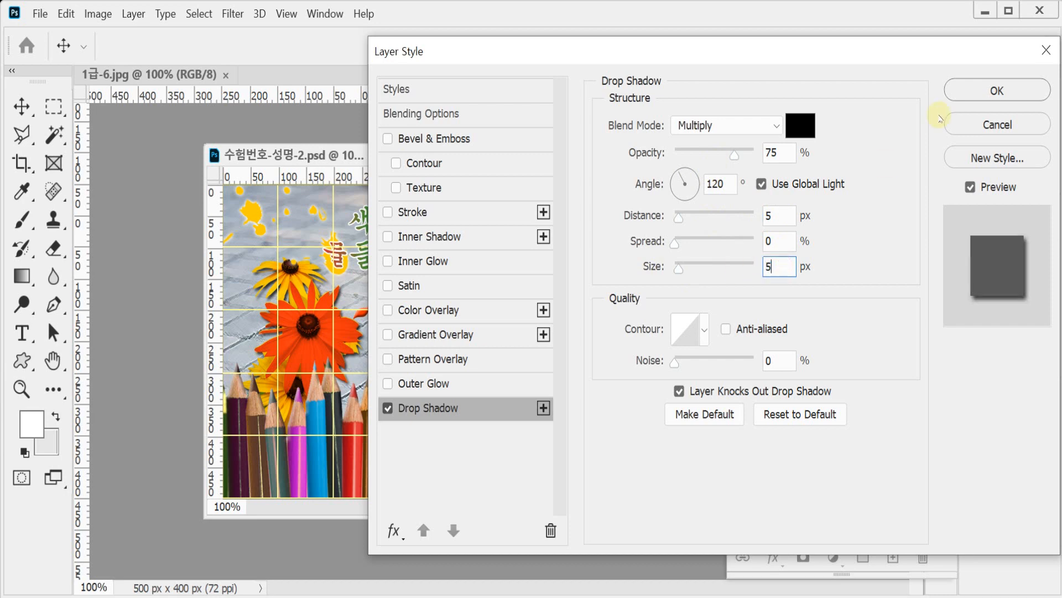
{"action": "left_click", "coordinate": [998, 92]}
{"action": "key", "text": "w"}
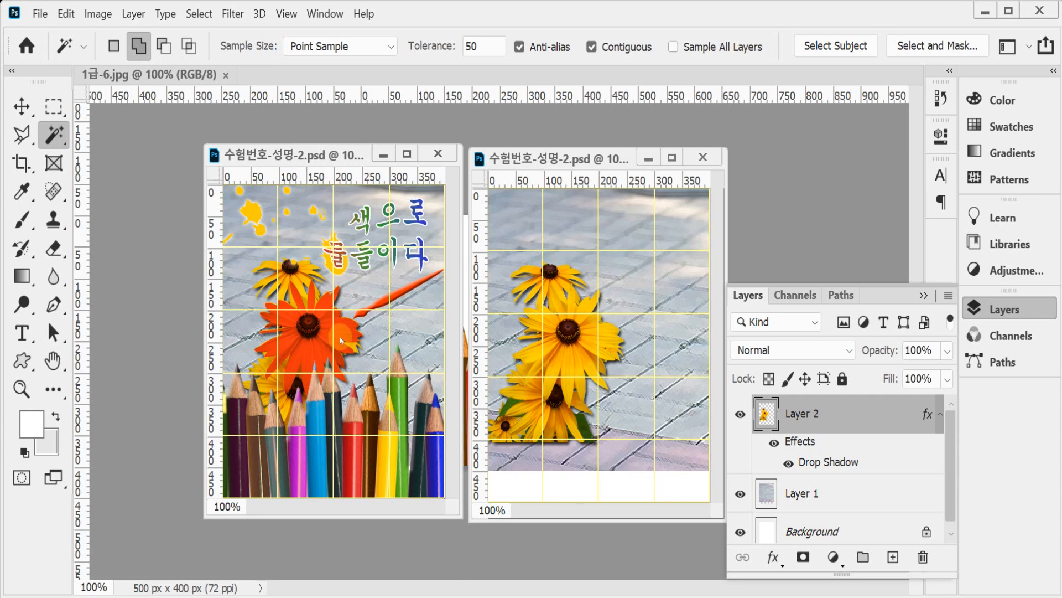
- Load the outline of the flowers on Layer 2 as a selection
{"action": "left_click", "coordinate": [368, 320]}
{"action": "left_click", "coordinate": [858, 416]}
{"action": "left_click", "coordinate": [763, 423]}
{"action": "left_click", "coordinate": [768, 424], "text": "ctrl"}
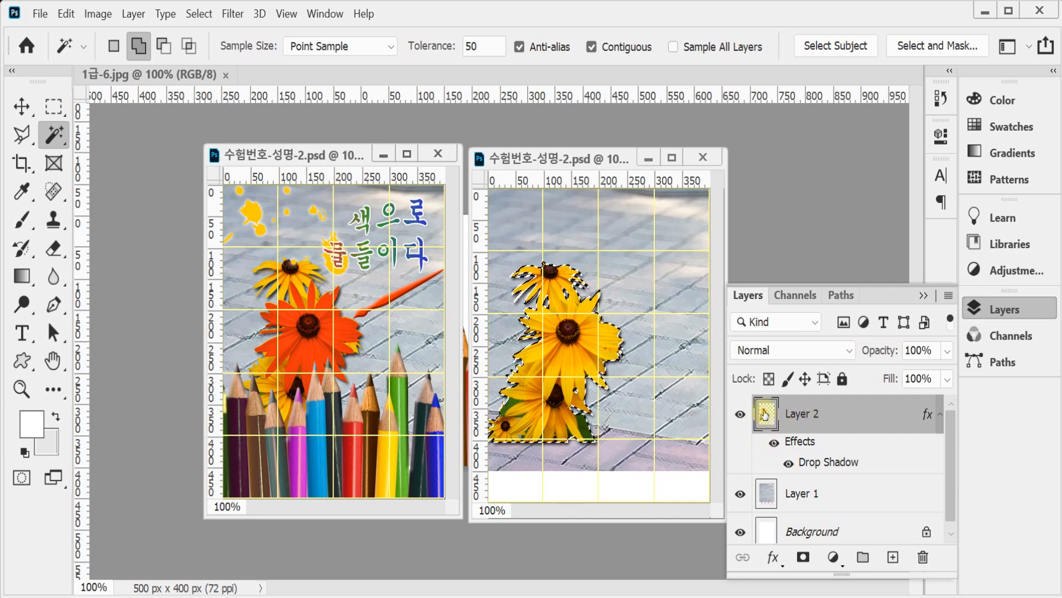
- Enlarge the working poster's document window around the middle flower and clear the flower selection
{"action": "scroll", "coordinate": [591, 348], "scroll_direction": "up", "scroll_amount": 1}
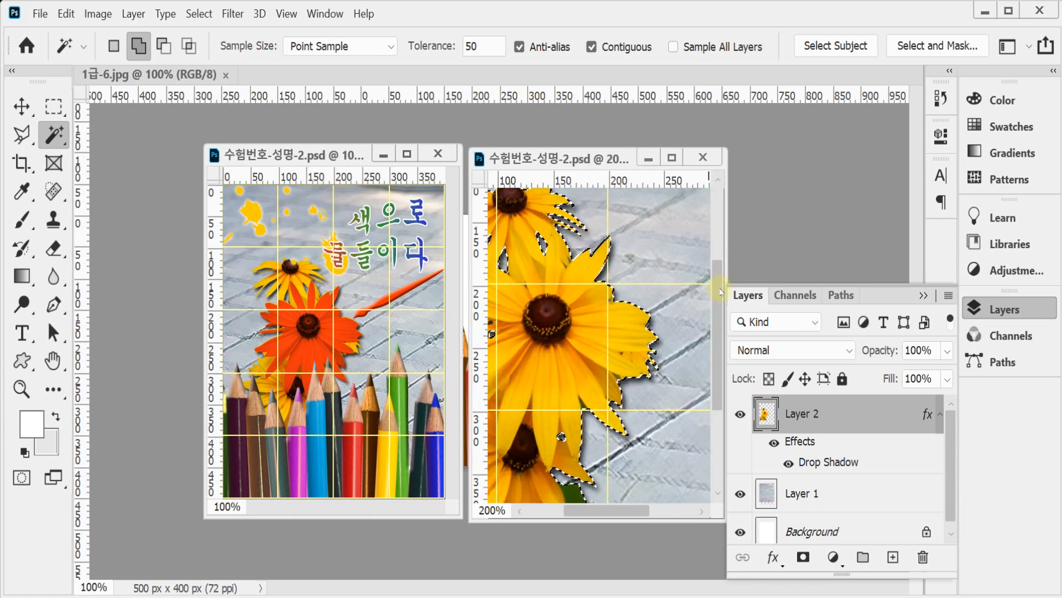
{"action": "left_click", "coordinate": [994, 314]}
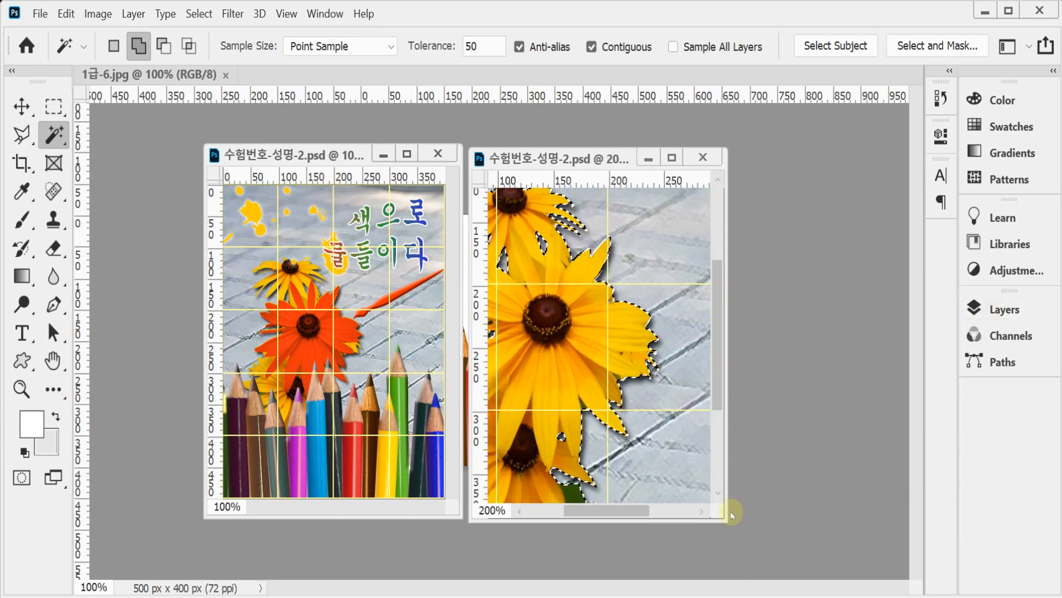
{"action": "left_click_drag", "start_coordinate": [726, 519], "coordinate": [805, 546]}
{"action": "left_click_drag", "start_coordinate": [604, 367], "coordinate": [704, 388]}
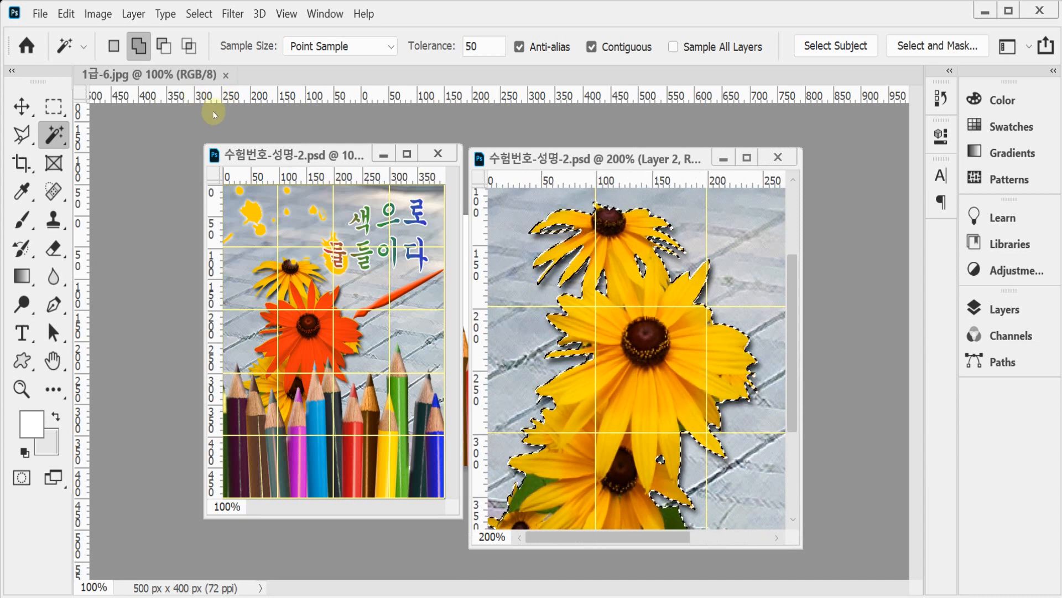
{"action": "key", "text": "ctrl+d"}
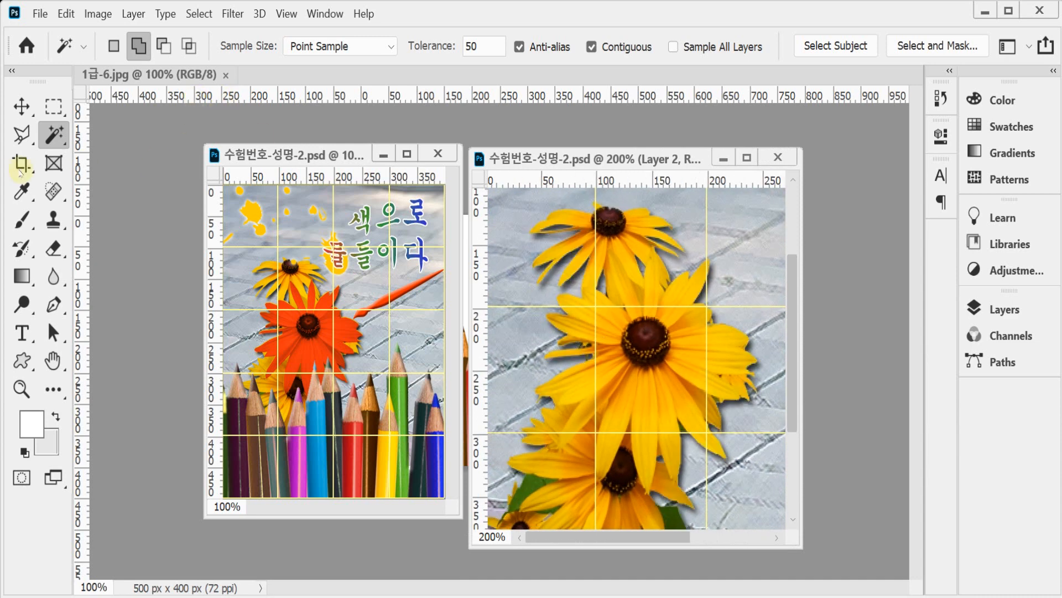
- Select the large middle flower with the Quick Selection tool, brushing from its centre down through the lower petals
{"action": "right_click", "coordinate": [67, 136]}
{"action": "left_click", "coordinate": [133, 157]}
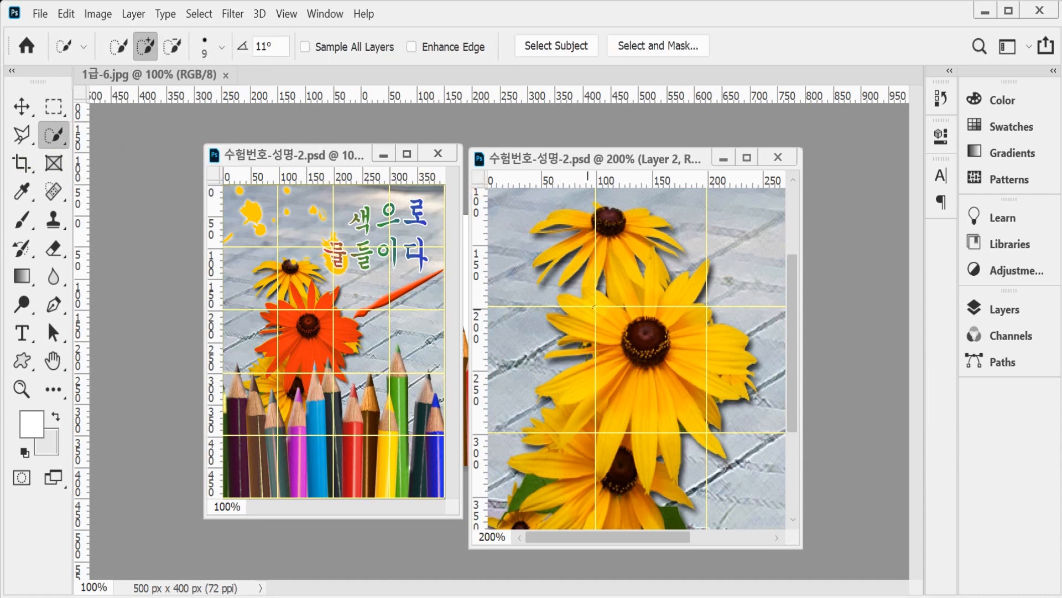
{"action": "left_click", "coordinate": [586, 315]}
{"action": "mouse_move", "coordinate": [644, 336]}
{"action": "left_mouse_down"}
{"action": "mouse_move", "coordinate": [614, 265]}
{"action": "mouse_move", "coordinate": [680, 288]}
{"action": "mouse_move", "coordinate": [720, 382]}
{"action": "mouse_move", "coordinate": [590, 406]}
{"action": "mouse_move", "coordinate": [553, 470]}
{"action": "mouse_move", "coordinate": [642, 479]}
{"action": "left_mouse_up"}
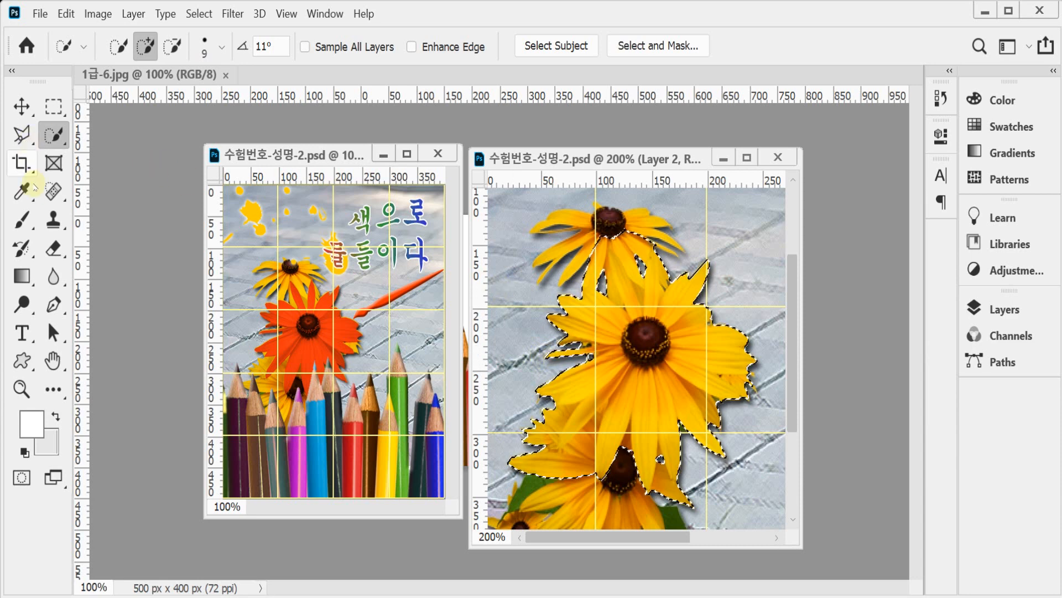
- Subtract the upper flower's petals from the selection with the Polygonal Lasso, tracing around the middle flower's upper petals
{"action": "left_click", "coordinate": [54, 143]}
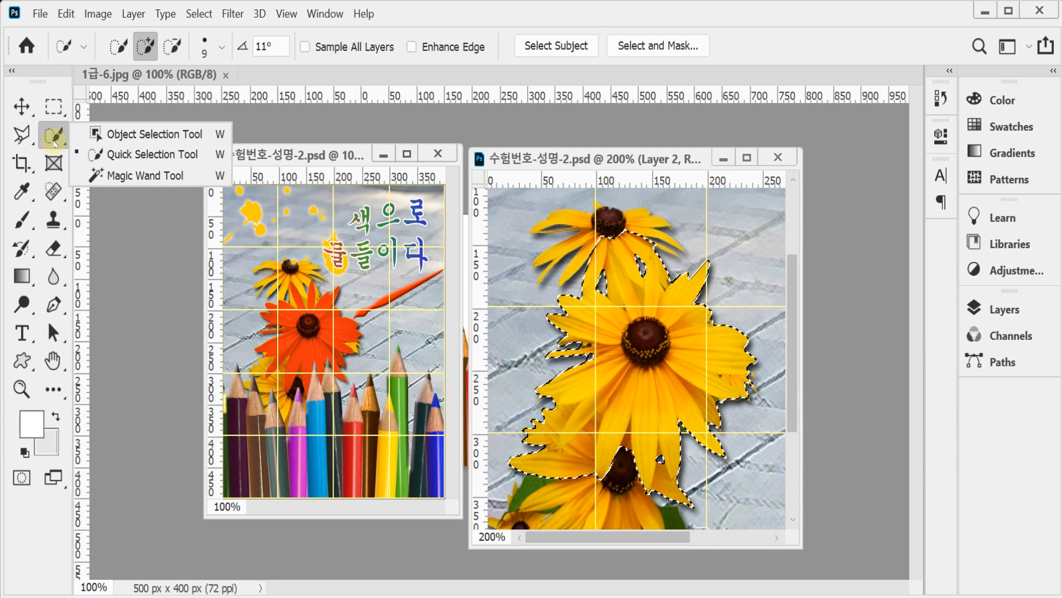
{"action": "left_click", "coordinate": [23, 136]}
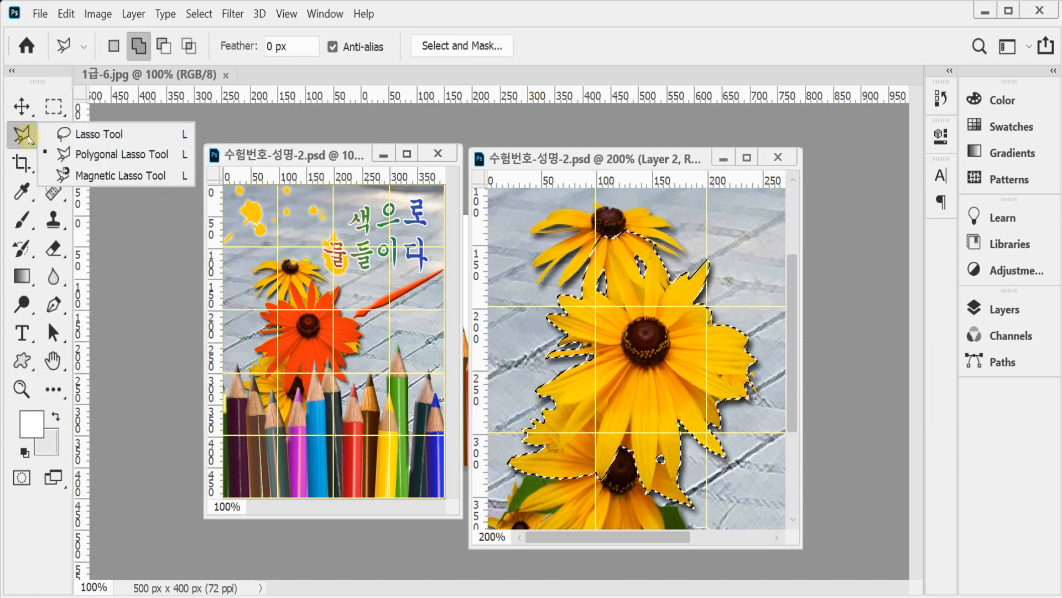
{"action": "left_click", "coordinate": [28, 139]}
{"action": "left_click", "coordinate": [636, 293], "text": "ctrl"}
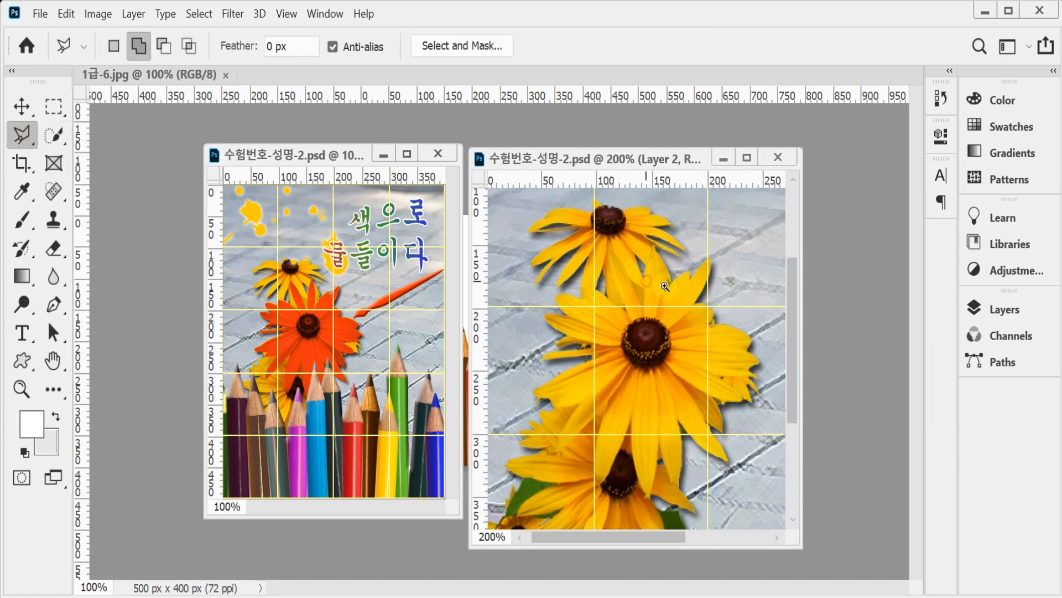
{"action": "left_click_drag", "start_coordinate": [627, 307], "coordinate": [642, 348]}
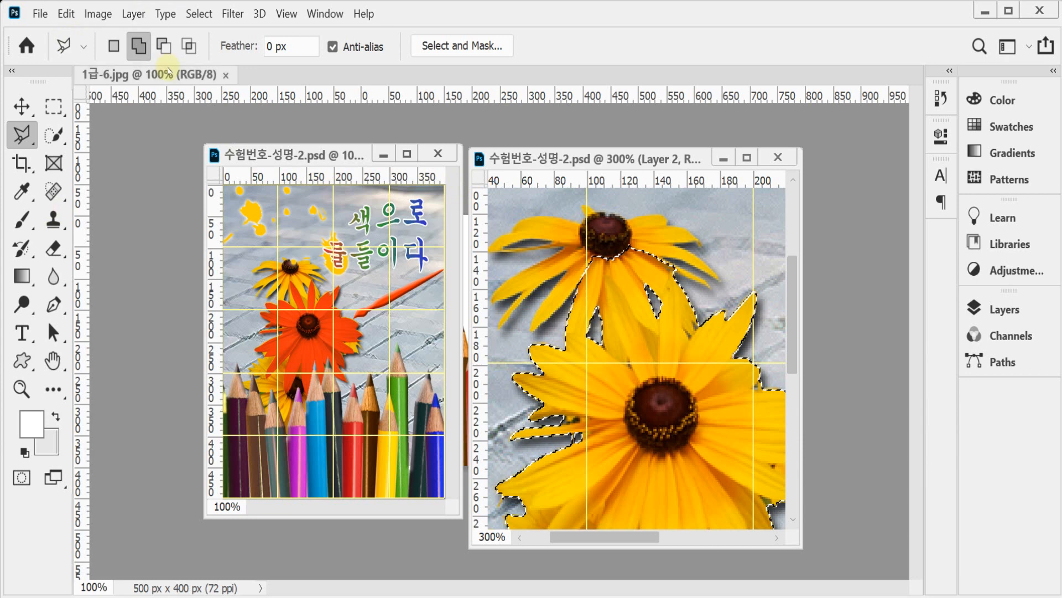
{"action": "left_click", "coordinate": [162, 46]}
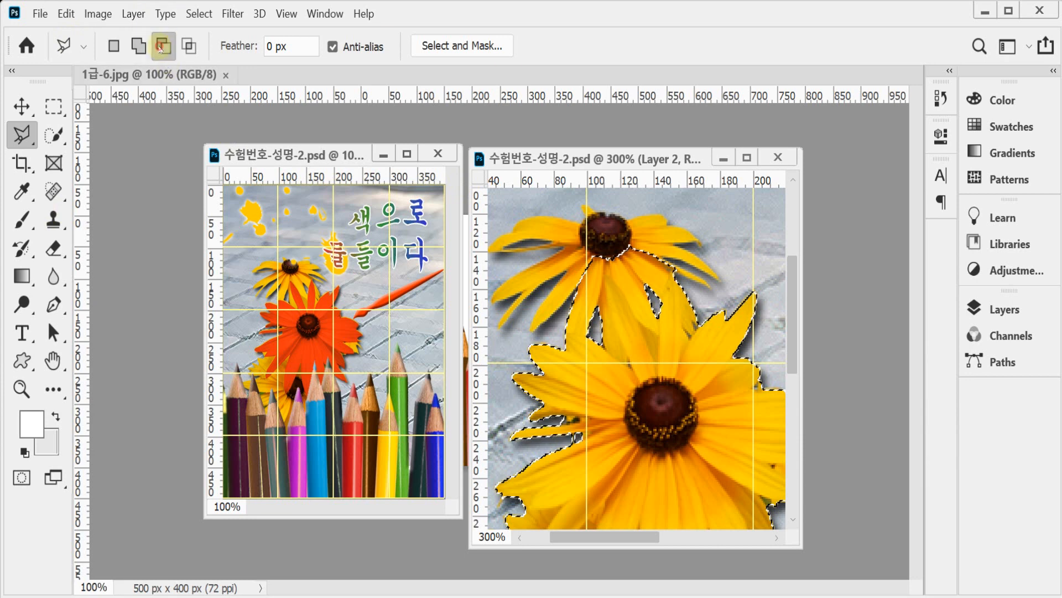
{"action": "left_click", "coordinate": [578, 332]}
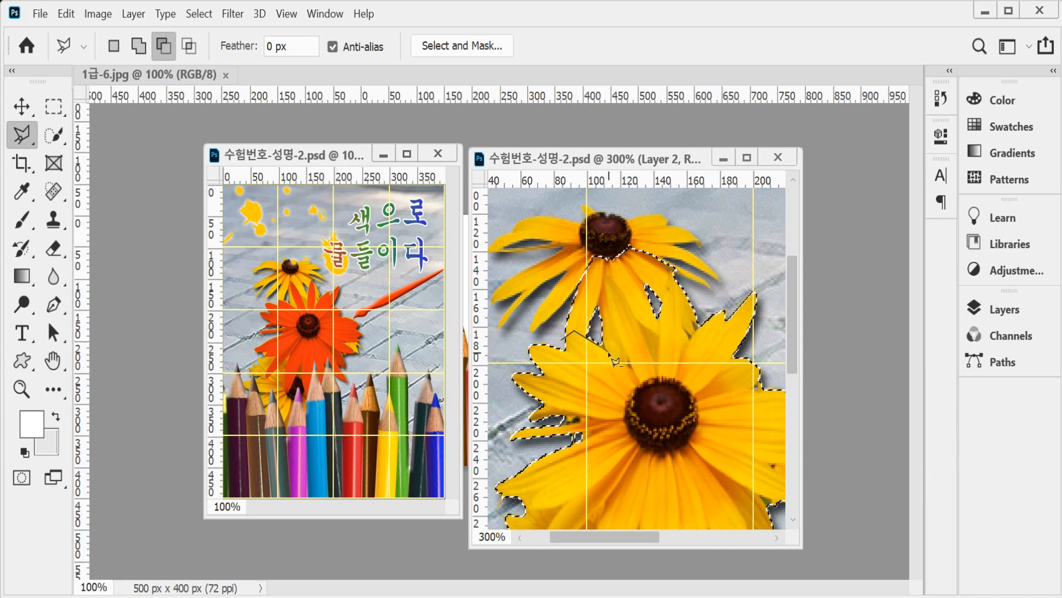
{"action": "left_click", "coordinate": [640, 383]}
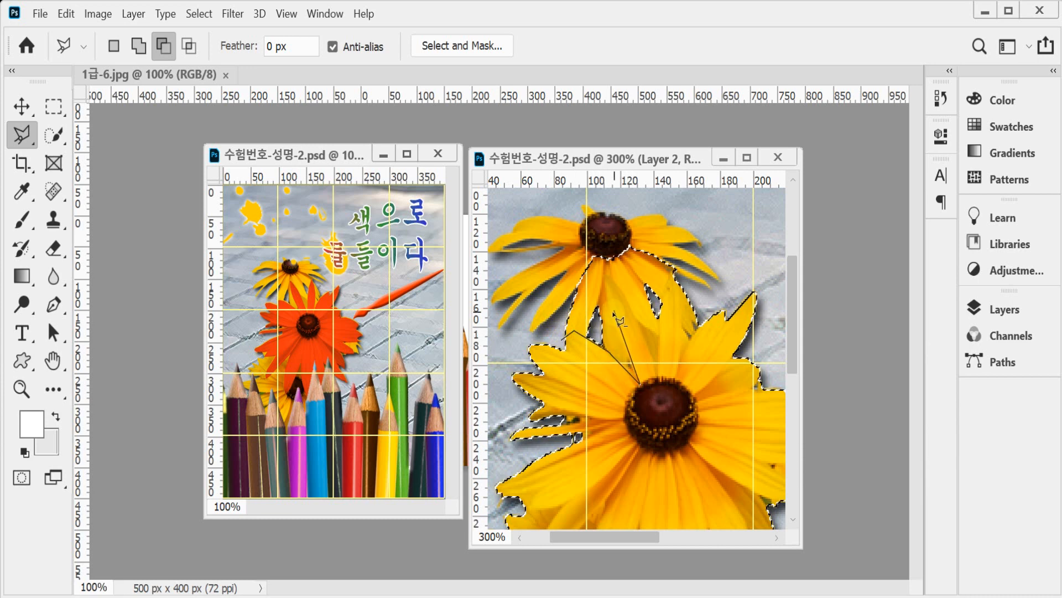
{"action": "left_click", "coordinate": [609, 313]}
{"action": "left_click", "coordinate": [604, 270]}
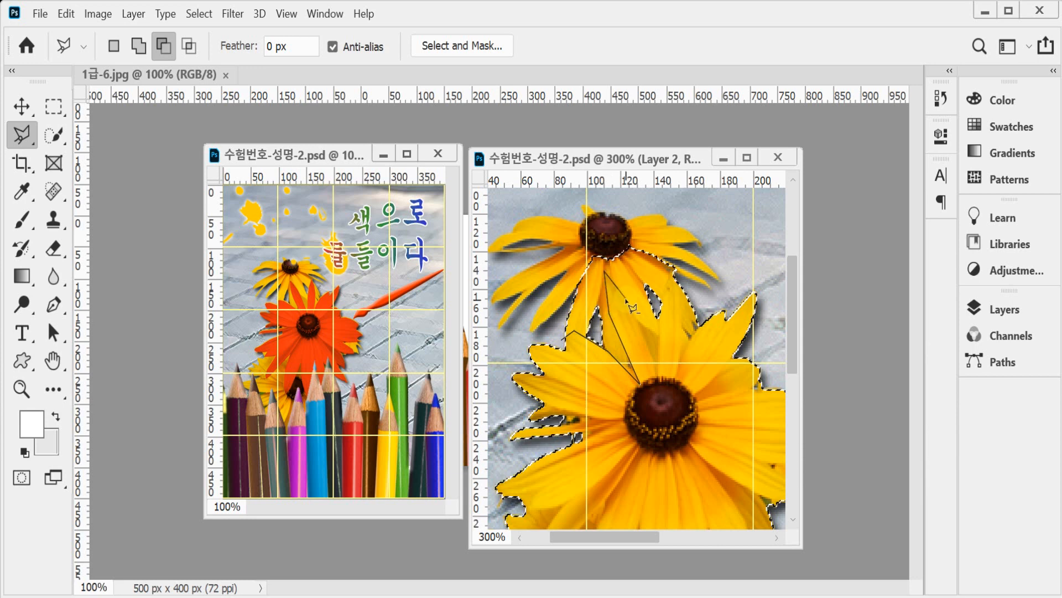
{"action": "left_click", "coordinate": [660, 377]}
{"action": "left_click", "coordinate": [660, 304]}
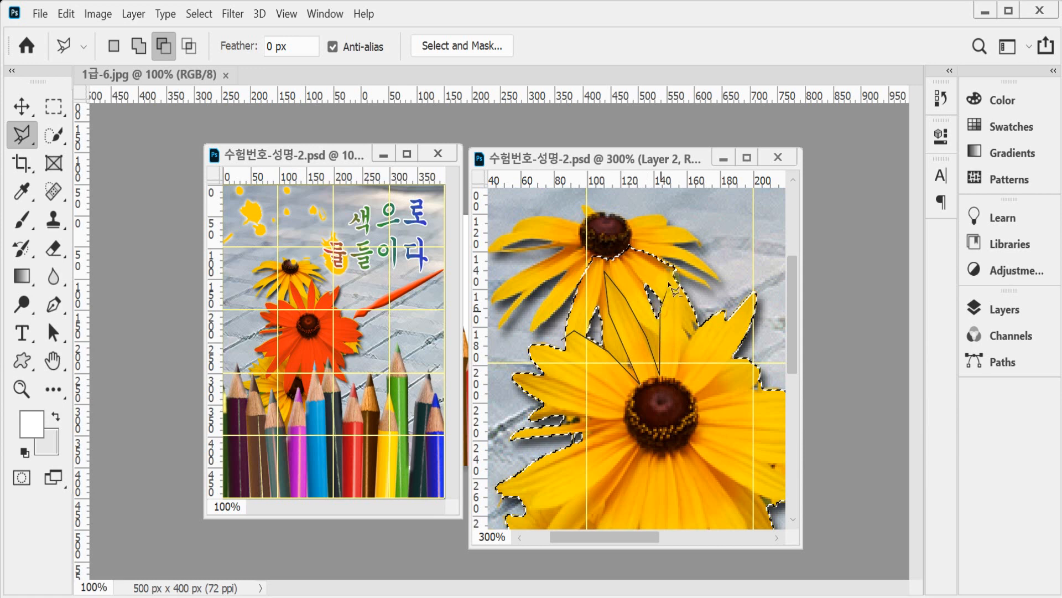
{"action": "left_click", "coordinate": [675, 270]}
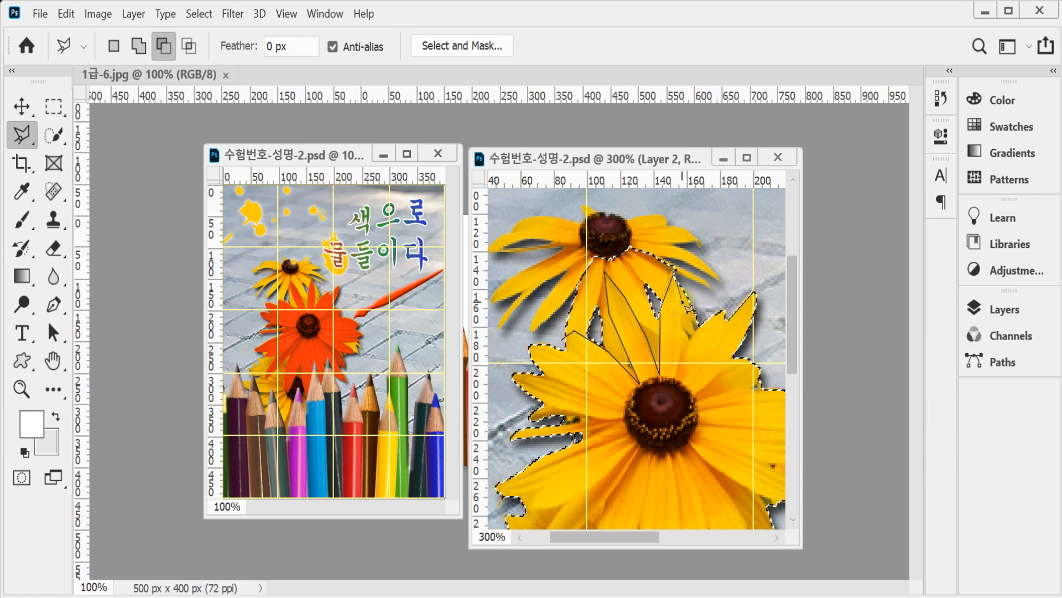
{"action": "left_click", "coordinate": [679, 363]}
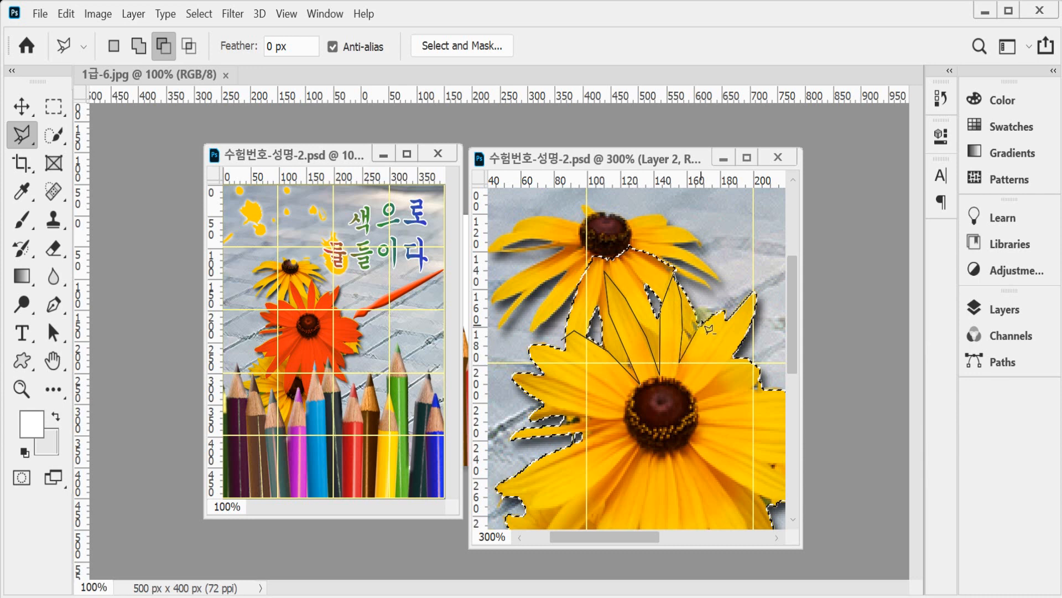
{"action": "left_click", "coordinate": [744, 237]}
{"action": "left_click", "coordinate": [591, 201]}
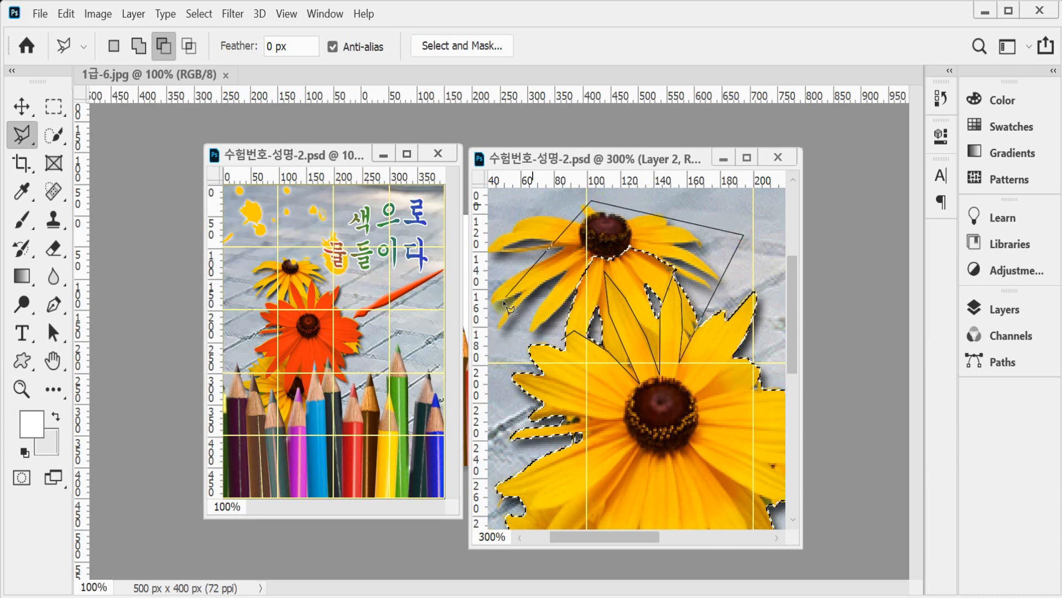
{"action": "left_click", "coordinate": [499, 303]}
{"action": "left_click", "coordinate": [515, 327]}
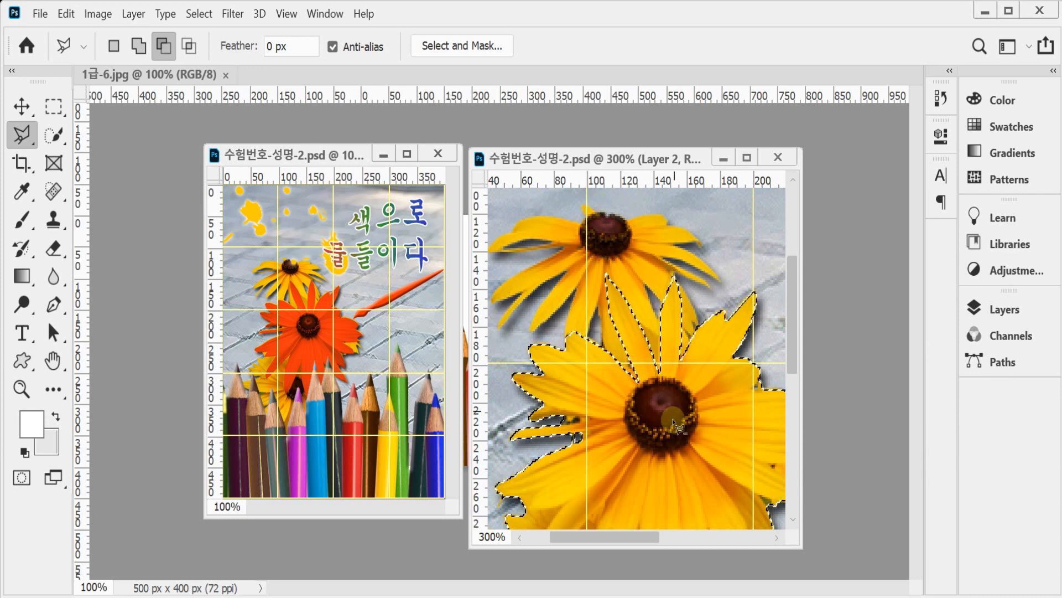
- Subtract the small stray petal at the middle flower's right edge from the selection
{"action": "mouse_move", "coordinate": [686, 487]}
{"action": "left_mouse_down"}
{"action": "mouse_move", "coordinate": [690, 369]}
{"action": "mouse_move", "coordinate": [649, 336]}
{"action": "left_mouse_up"}
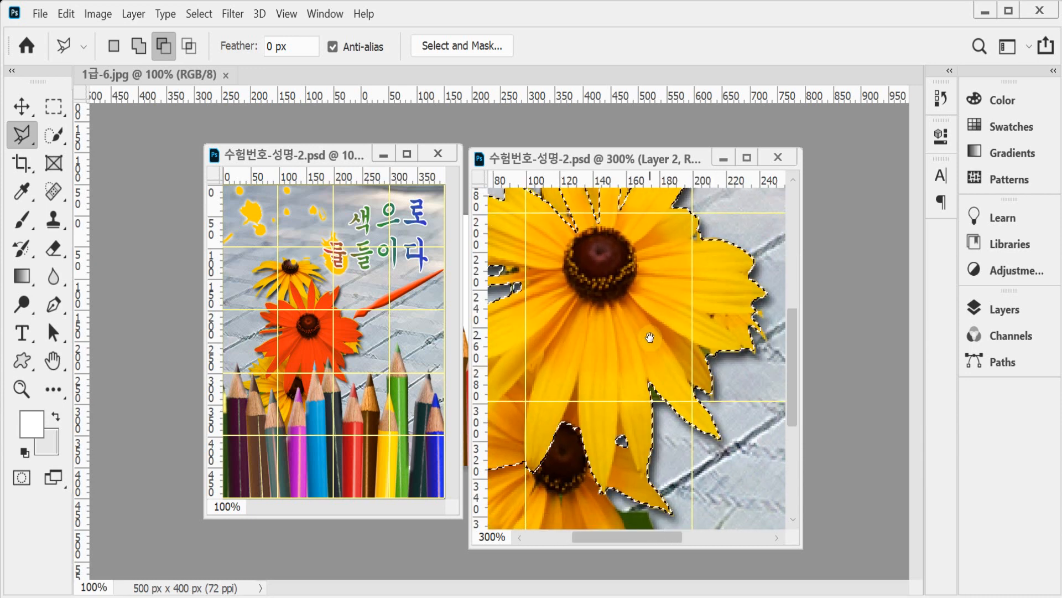
{"action": "left_click", "coordinate": [708, 314]}
{"action": "left_click", "coordinate": [773, 315]}
{"action": "left_click", "coordinate": [775, 374]}
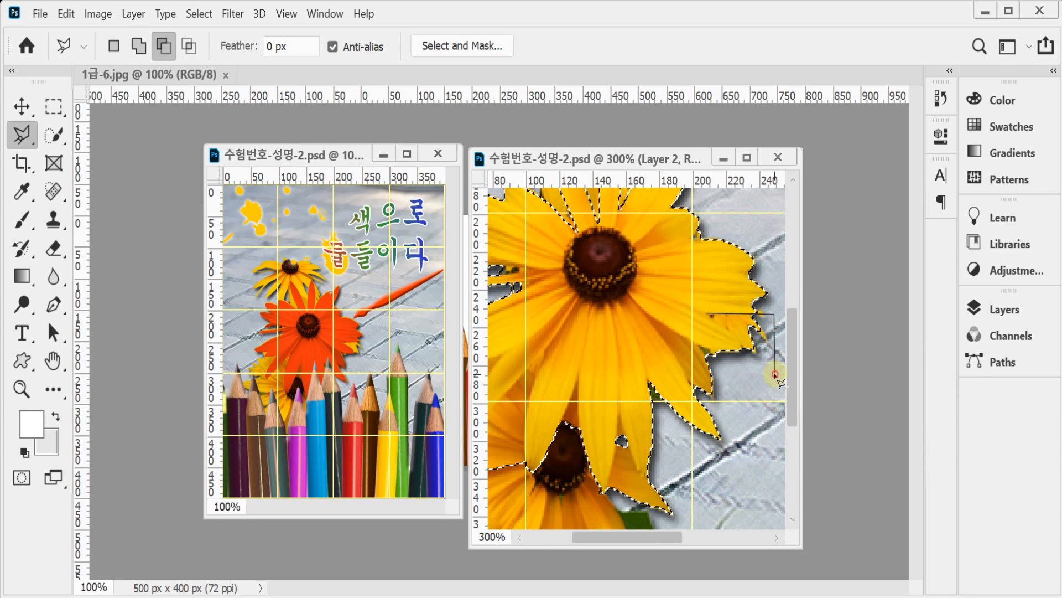
{"action": "left_click", "coordinate": [710, 316]}
- Subtract the lower flower's petals from the selection, tracing along the middle flower's lower-left petals
{"action": "mouse_move", "coordinate": [618, 423]}
{"action": "left_mouse_down"}
{"action": "mouse_move", "coordinate": [647, 368]}
{"action": "mouse_move", "coordinate": [667, 372]}
{"action": "left_mouse_up"}
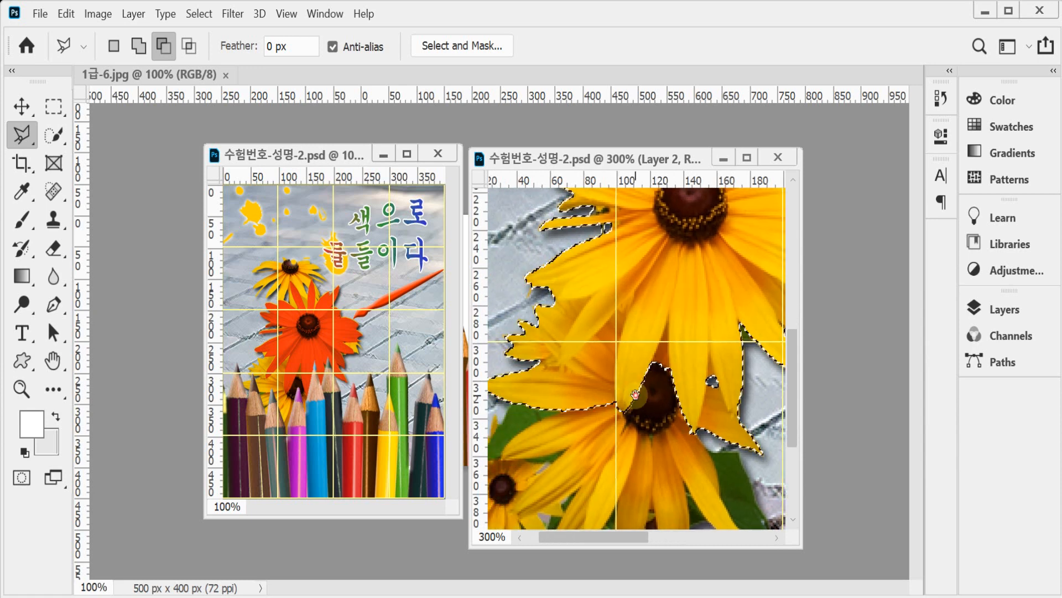
{"action": "left_click", "coordinate": [530, 288]}
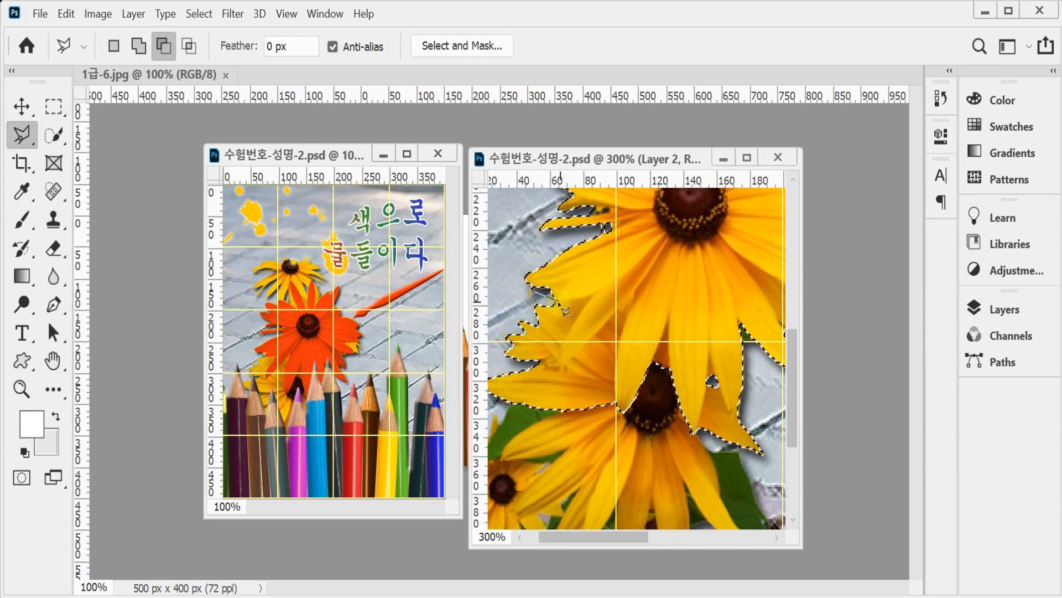
{"action": "left_click", "coordinate": [568, 282]}
{"action": "left_click", "coordinate": [557, 300]}
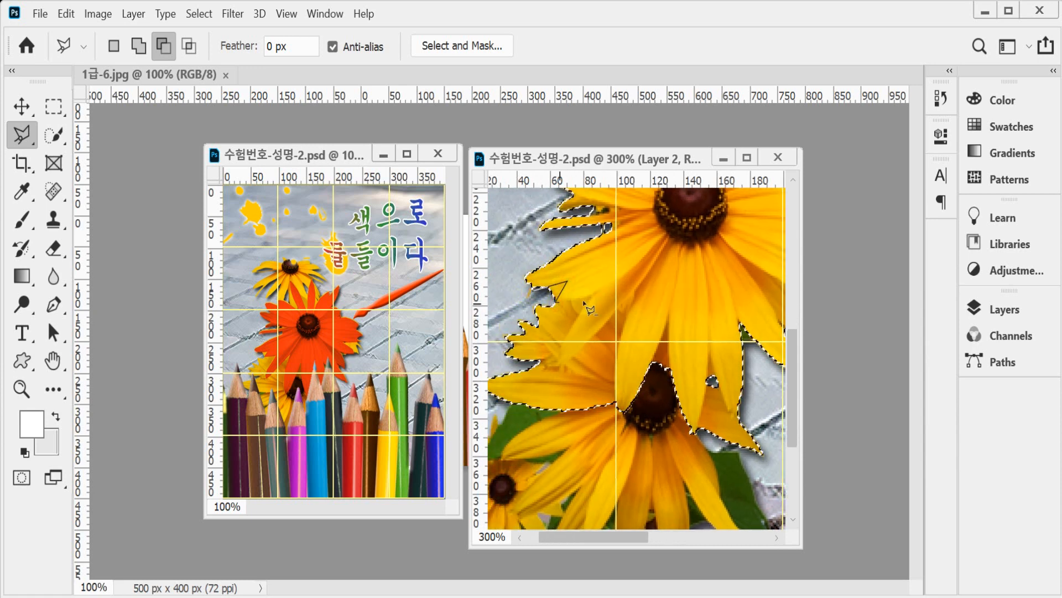
{"action": "left_click", "coordinate": [594, 294]}
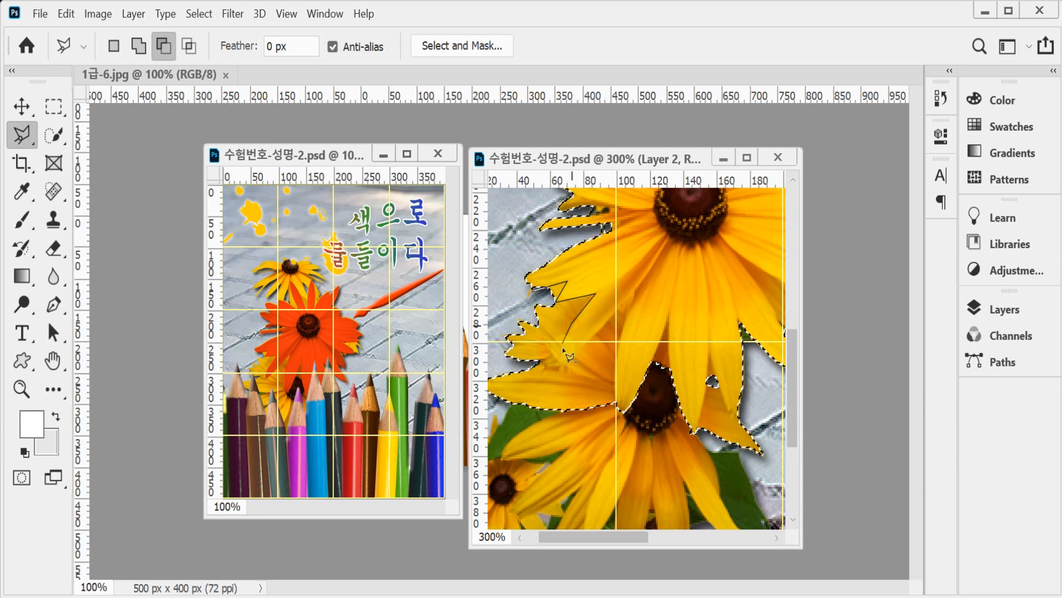
{"action": "left_click", "coordinate": [563, 369]}
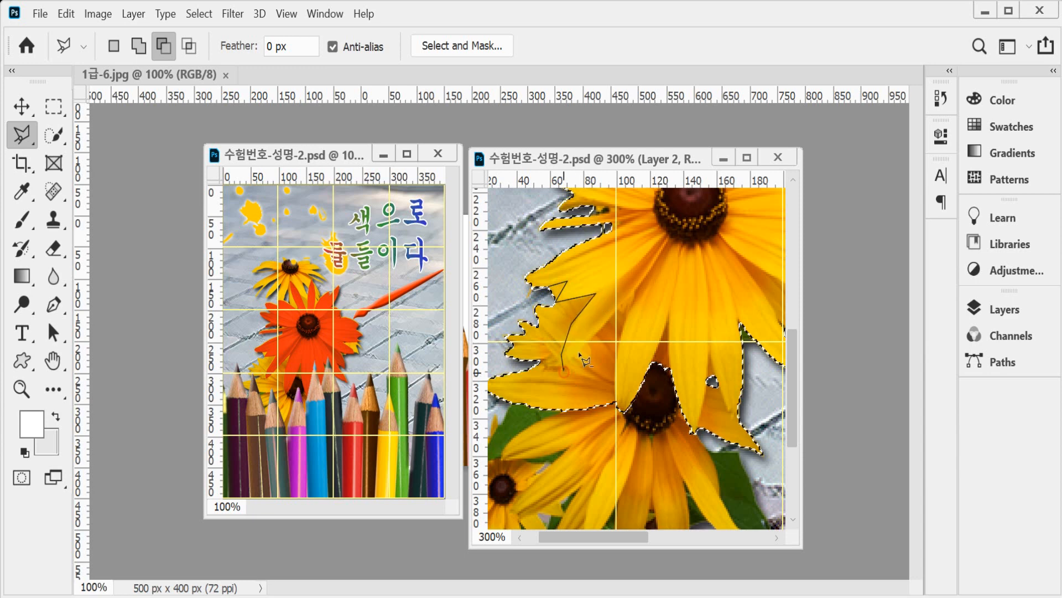
{"action": "left_click", "coordinate": [636, 295]}
{"action": "left_click", "coordinate": [622, 331]}
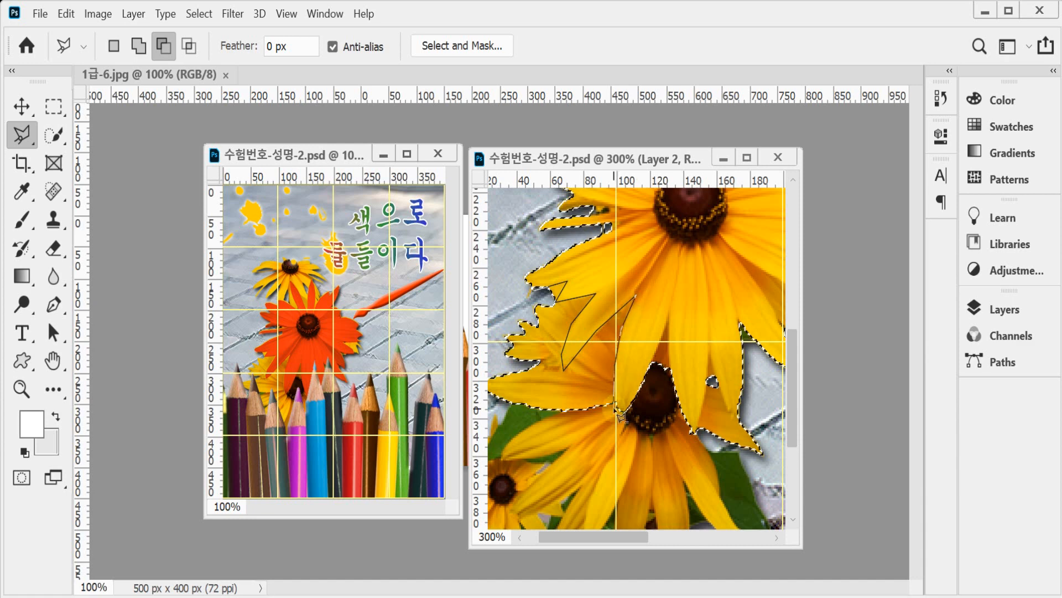
{"action": "left_click", "coordinate": [469, 466]}
{"action": "left_click", "coordinate": [507, 290]}
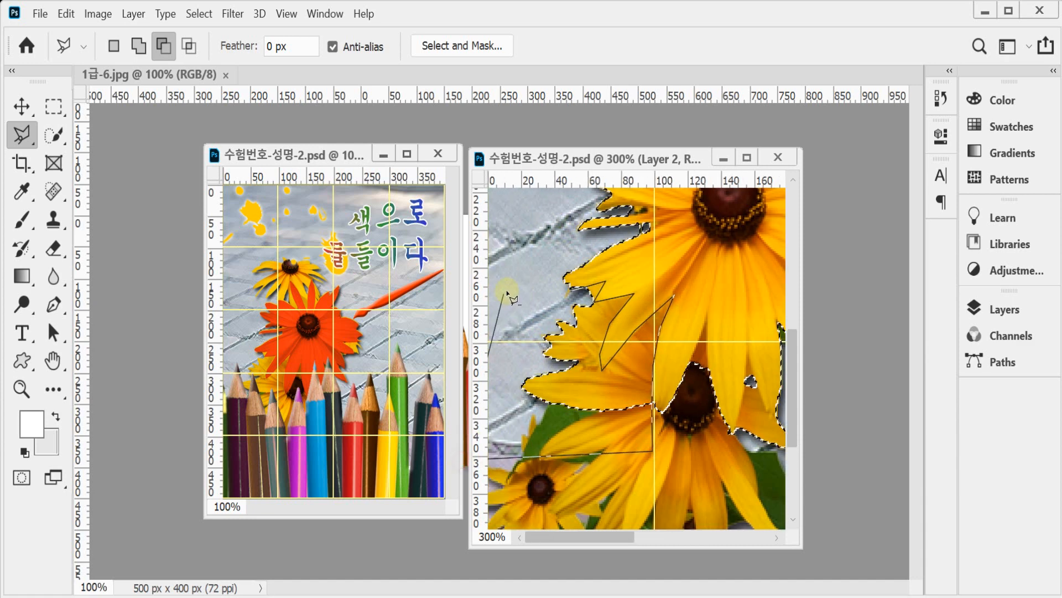
- Subtract the lower flower's right petal from the selection, following the edges of the middle flower's bottom petals
{"action": "left_click_drag", "start_coordinate": [699, 451], "coordinate": [595, 432]}
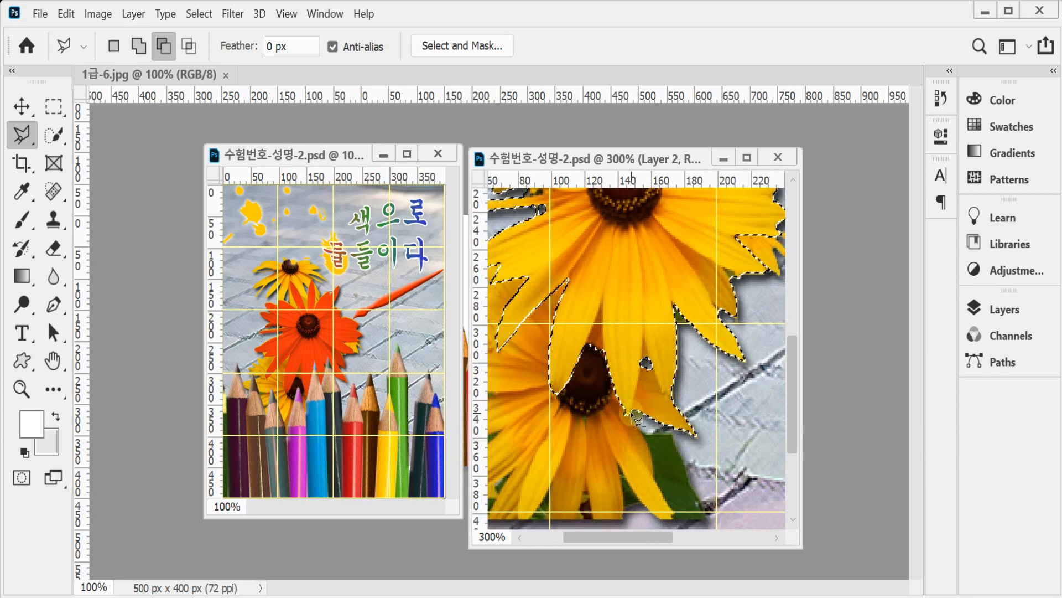
{"action": "left_click", "coordinate": [632, 418]}
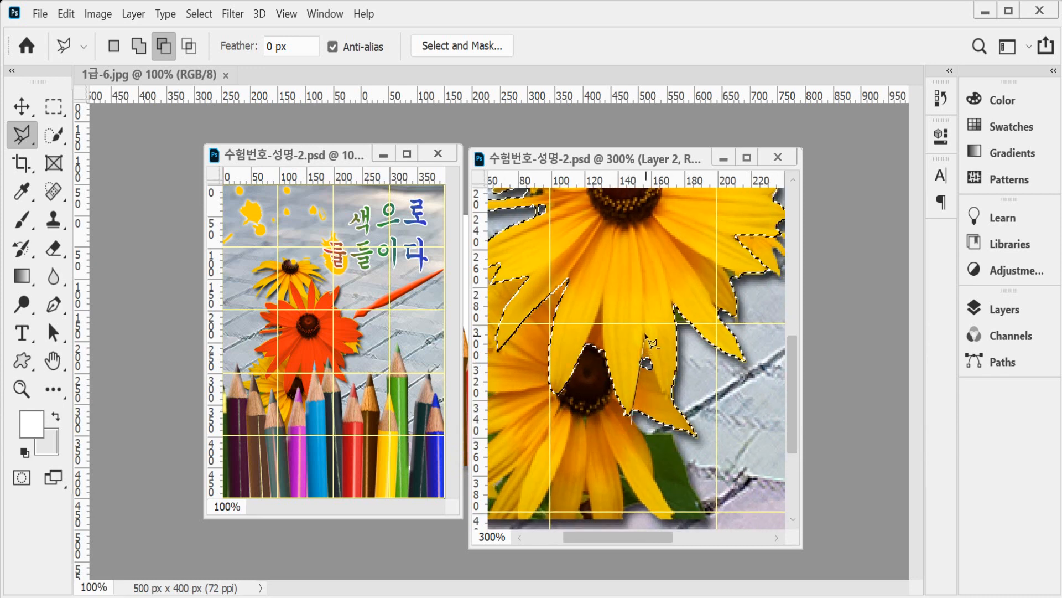
{"action": "left_click", "coordinate": [645, 332]}
{"action": "left_click", "coordinate": [656, 382]}
{"action": "left_click", "coordinate": [668, 401]}
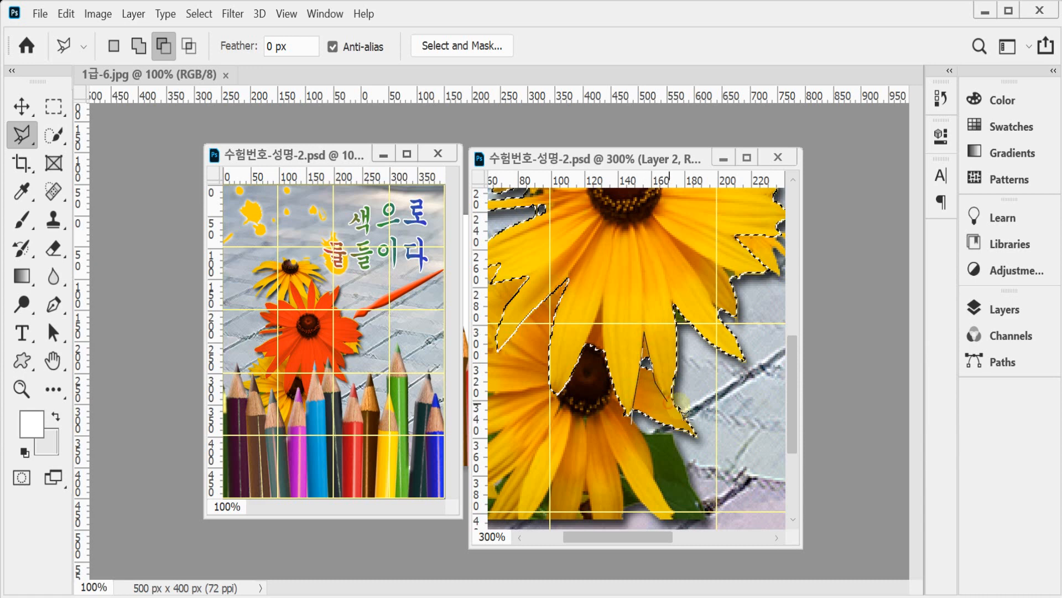
{"action": "left_click", "coordinate": [717, 414]}
{"action": "double_click", "coordinate": [726, 465]}
- Subtract the narrow gap between the middle flower's bottom petals, above the lower flower's dark centre, from the selection
{"action": "left_click", "coordinate": [586, 362]}
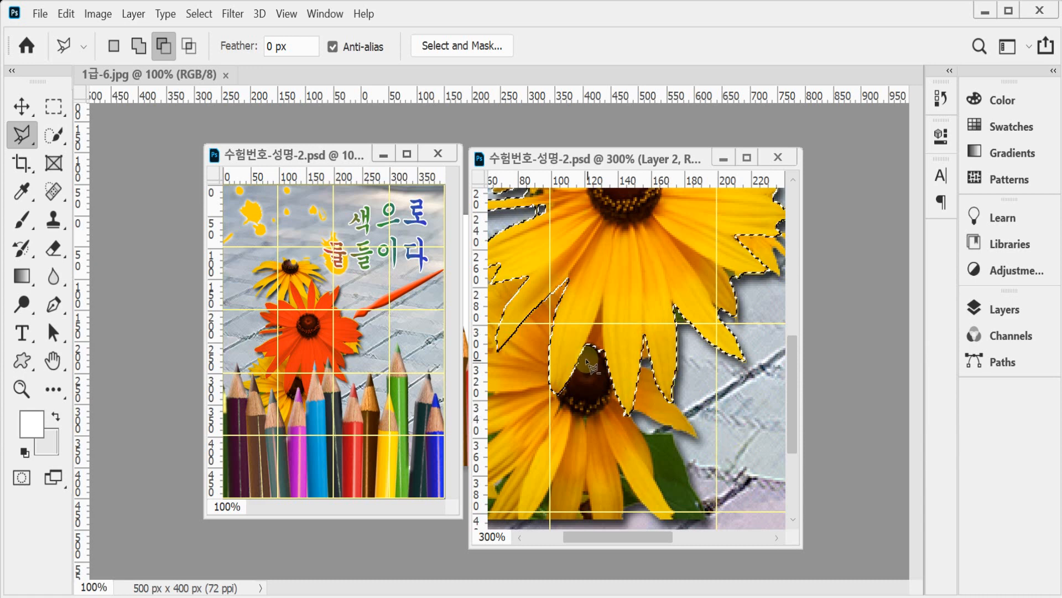
{"action": "left_click", "coordinate": [604, 302]}
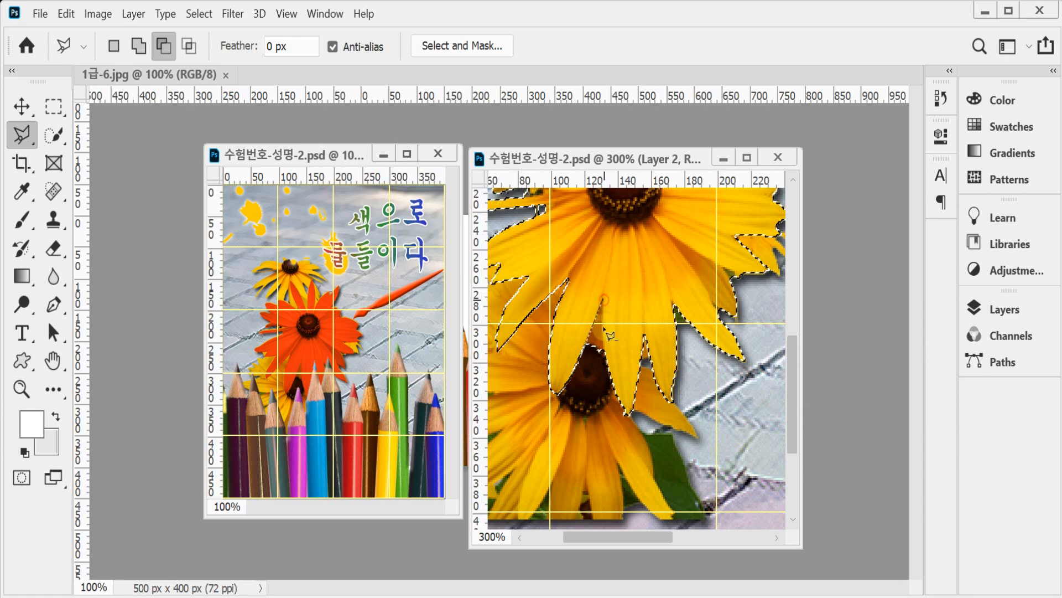
{"action": "left_click", "coordinate": [603, 332]}
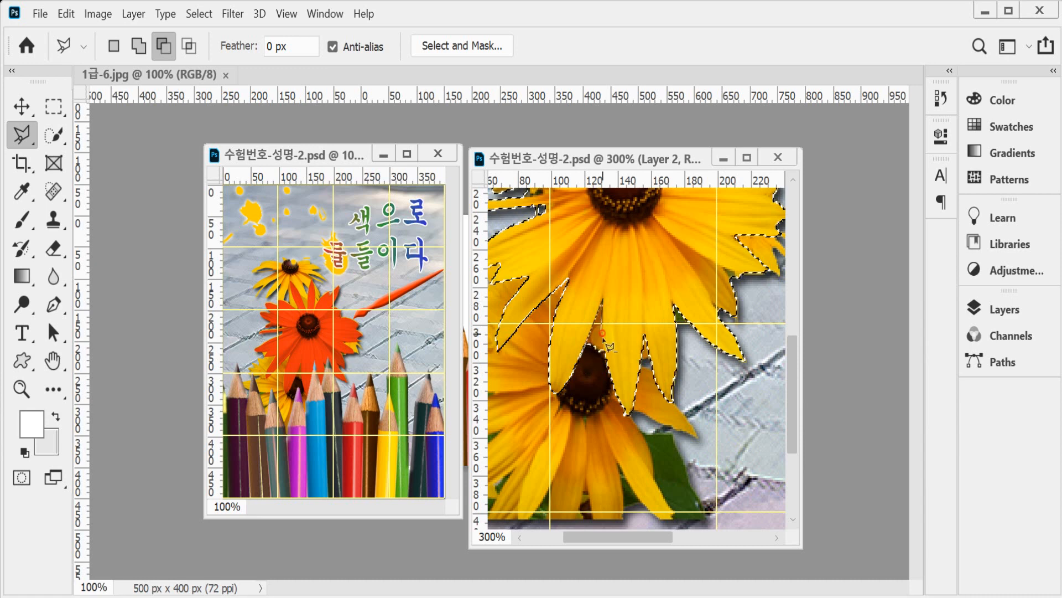
{"action": "double_click", "coordinate": [615, 421]}
{"action": "scroll", "coordinate": [719, 327], "scroll_direction": "down", "scroll_amount": 2}
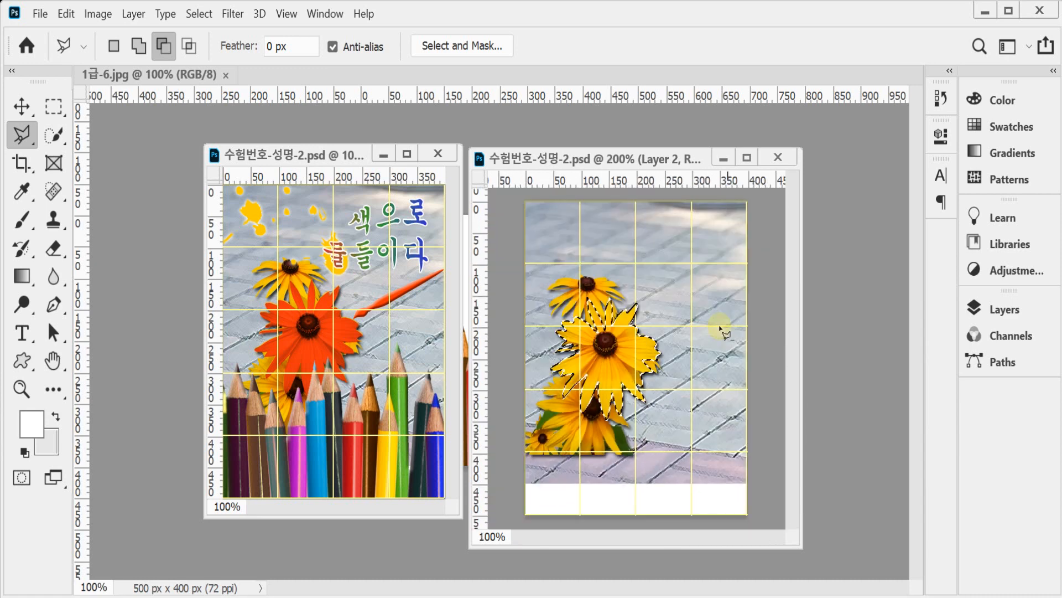
- Add a Hue/Saturation adjustment layer masked to the selected middle flower and enable Colorize
{"action": "left_click", "coordinate": [1003, 309]}
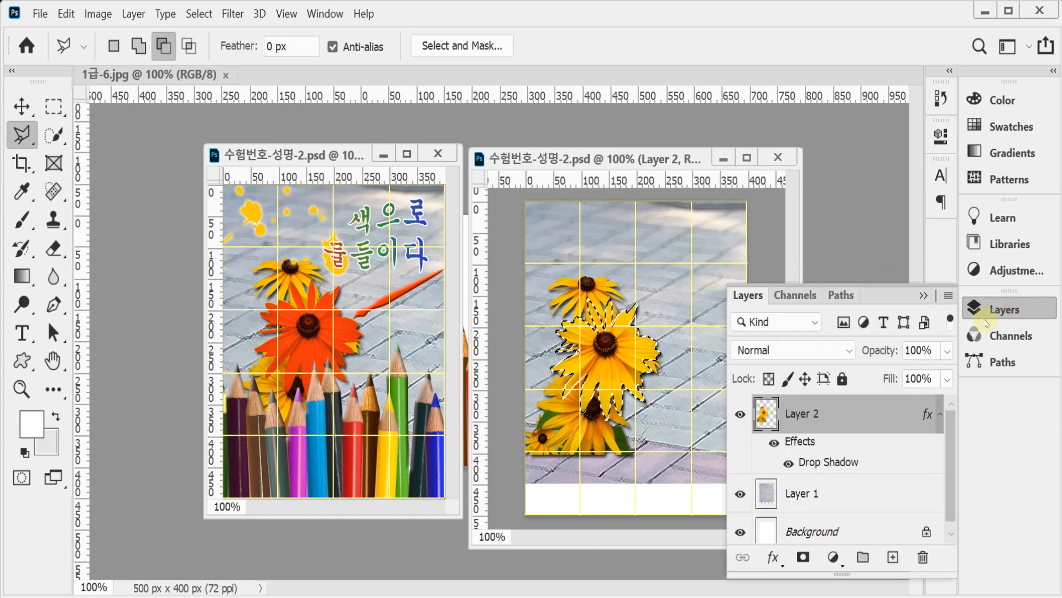
{"action": "left_click", "coordinate": [833, 557]}
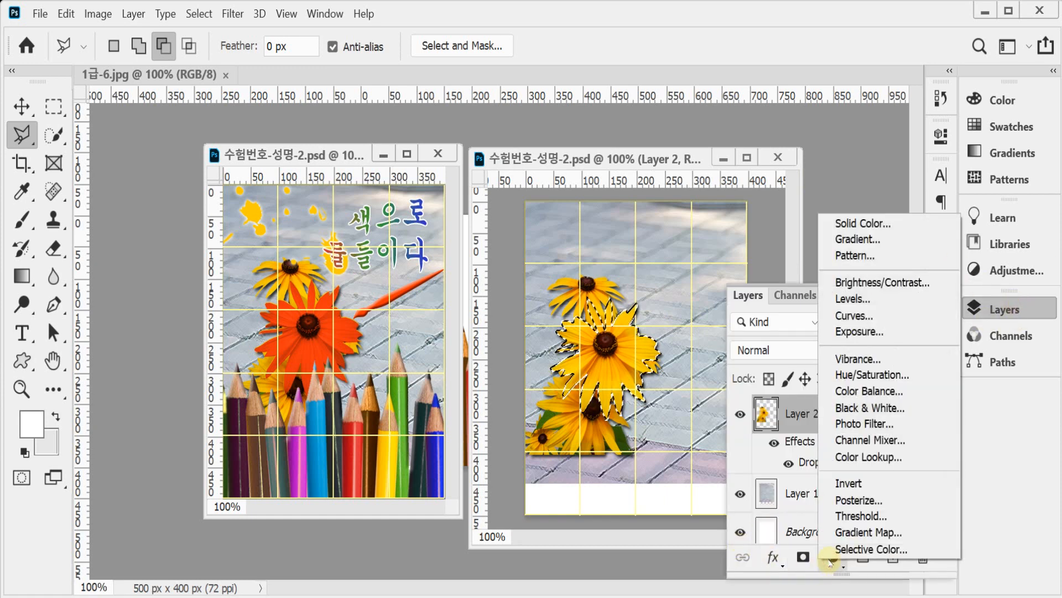
{"action": "left_click", "coordinate": [899, 376]}
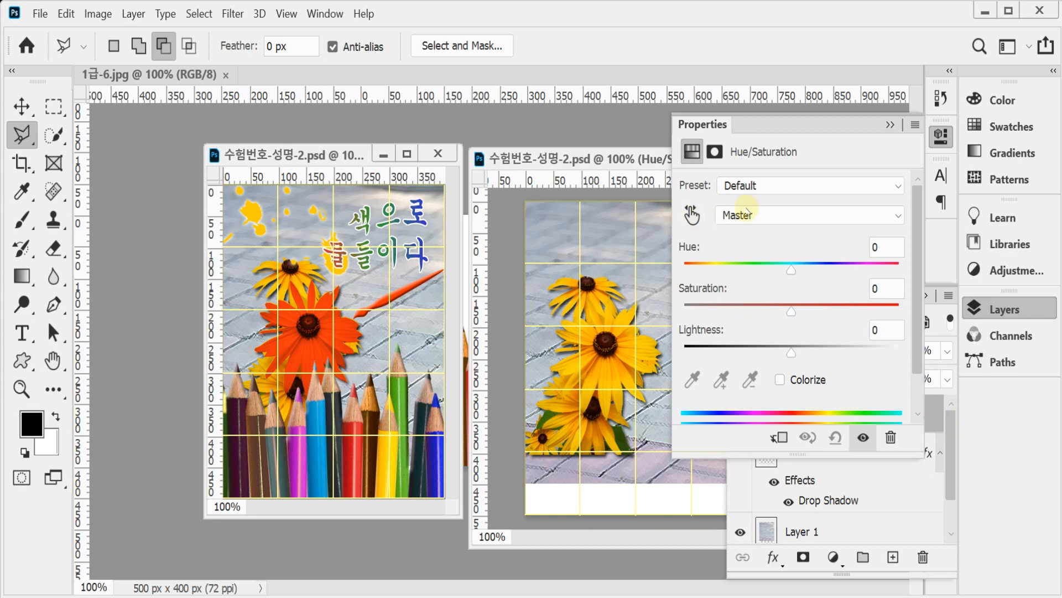
{"action": "left_click", "coordinate": [780, 381]}
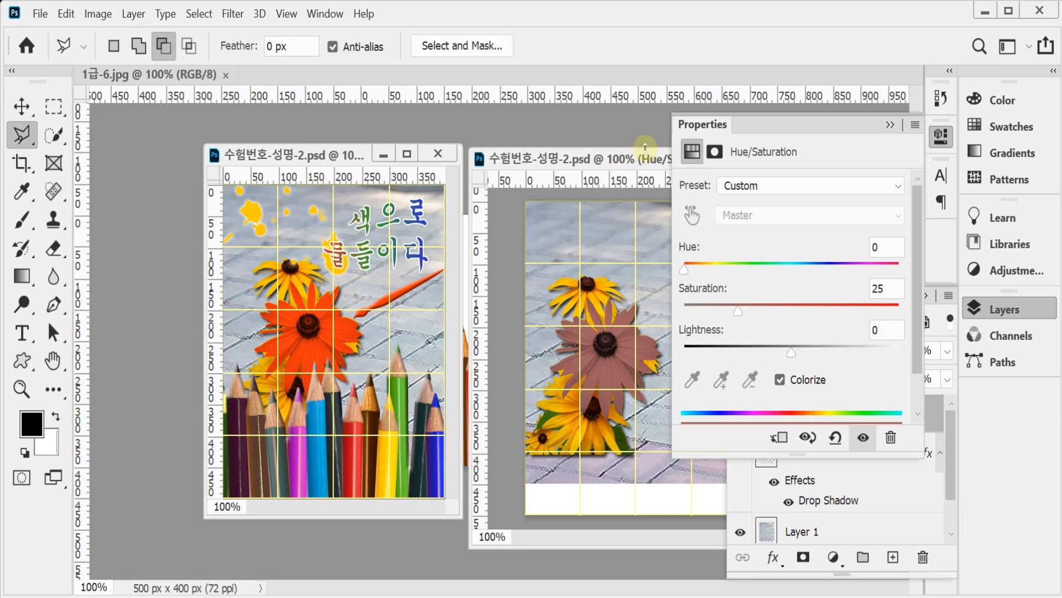
- Colour the middle flower orange-red by setting the adjustment's Hue to 10 and Saturation to 90
{"action": "left_click_drag", "start_coordinate": [824, 265], "coordinate": [864, 271]}
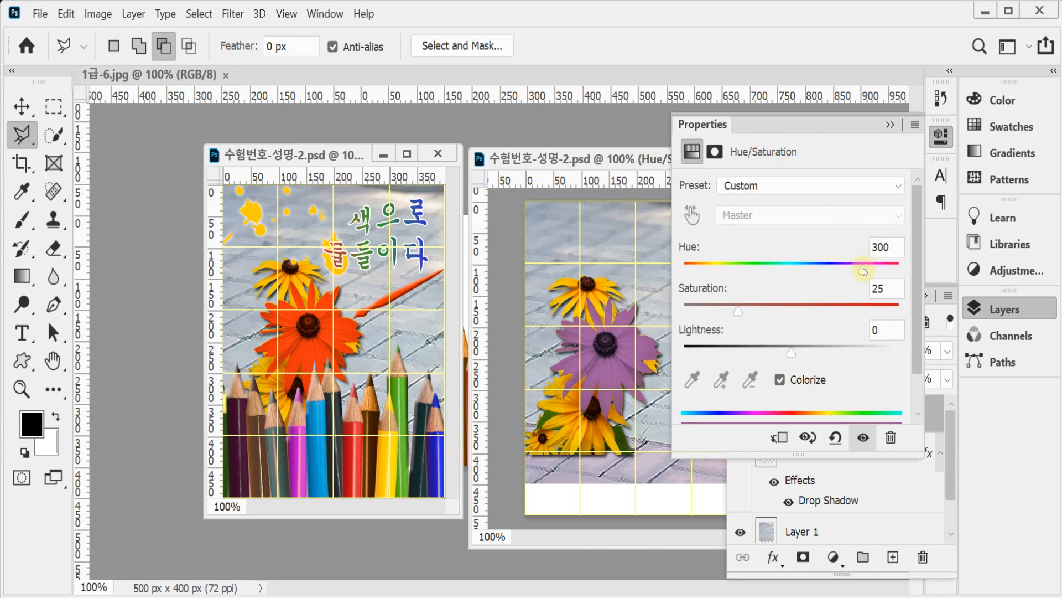
{"action": "left_click_drag", "start_coordinate": [863, 271], "coordinate": [697, 271]}
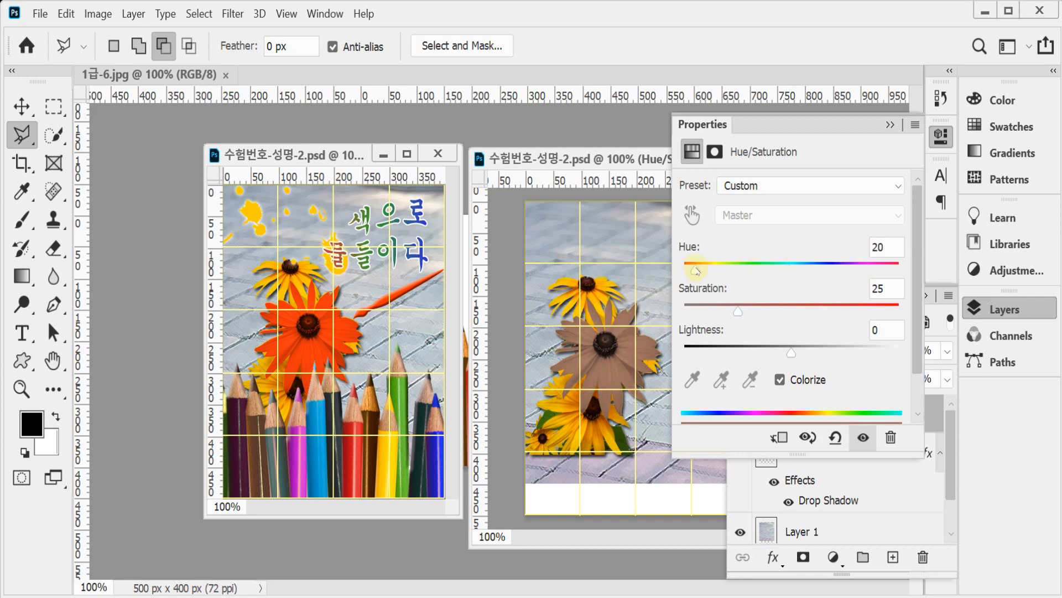
{"action": "left_click", "coordinate": [902, 250]}
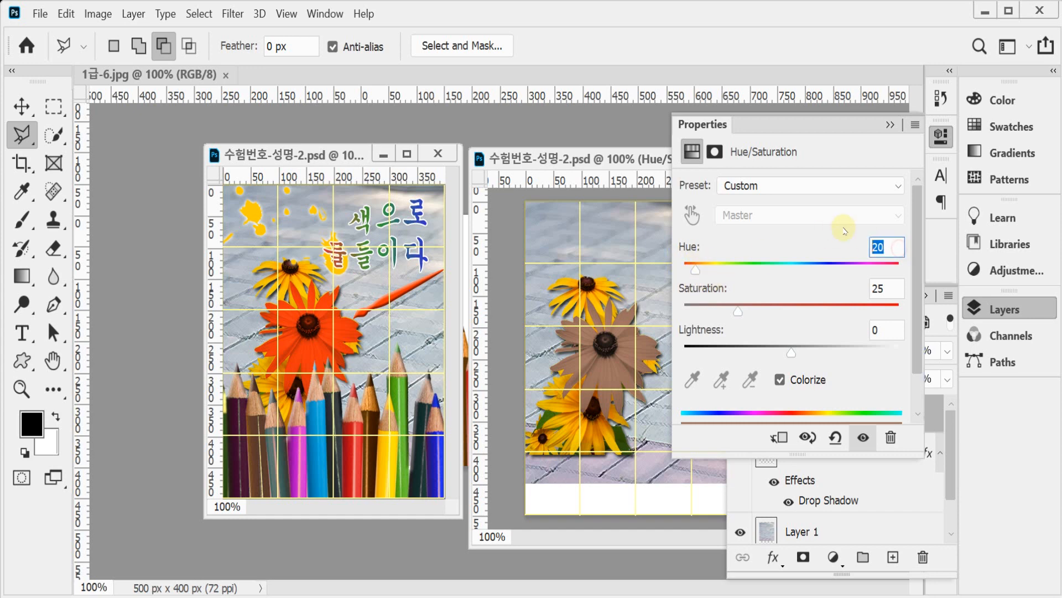
{"action": "type", "text": "10"}
{"action": "key", "text": "Tab"}
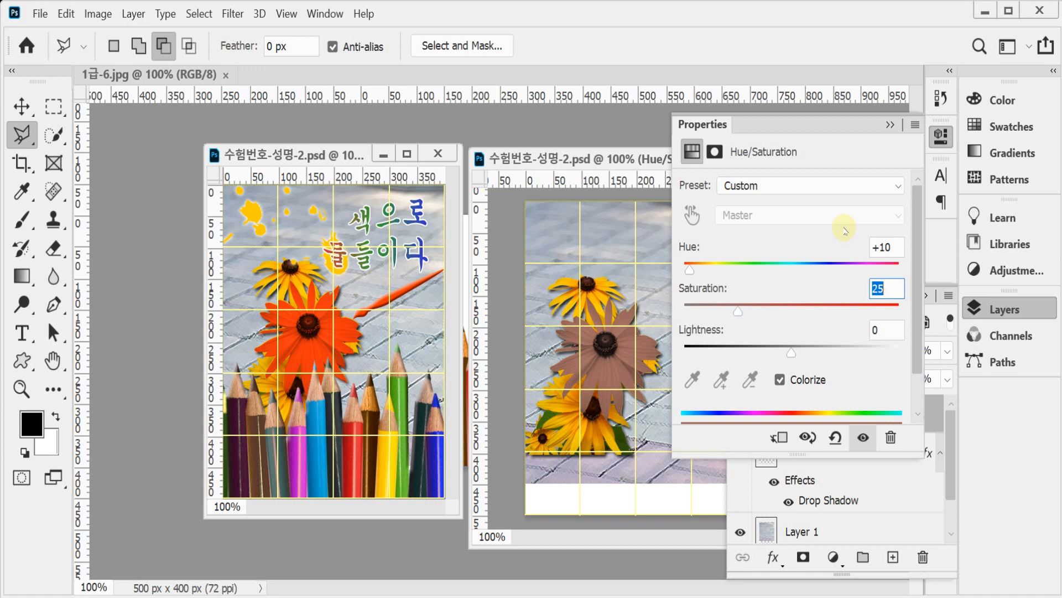
{"action": "type", "text": "90"}
{"action": "left_click", "coordinate": [1009, 314]}
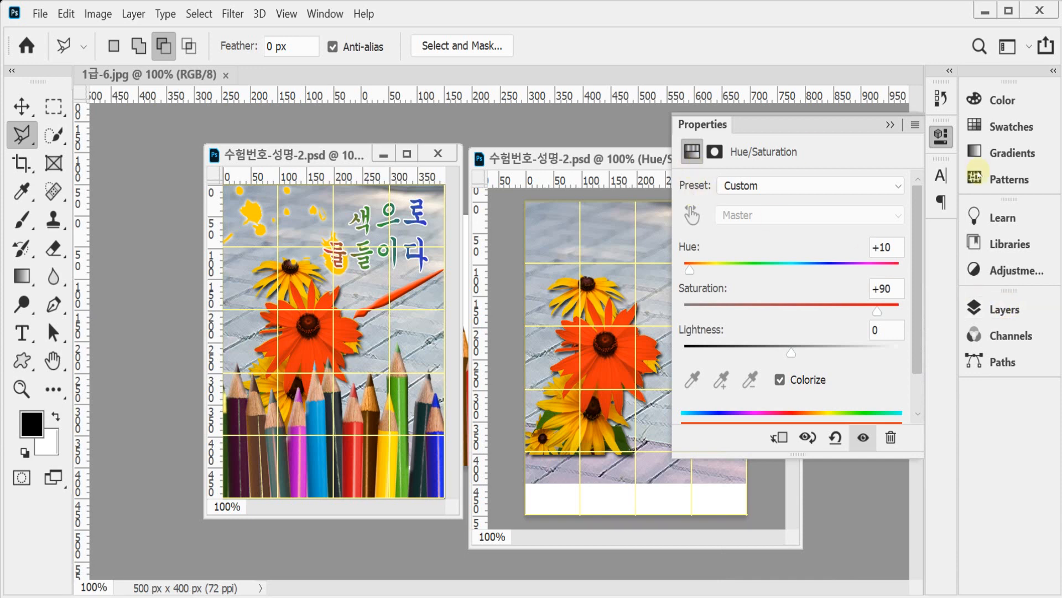
{"action": "left_click", "coordinate": [941, 136]}
- Float 1급-6.jpg in an enlarged window and select its pencils by inverting a Magic Wand selection of the white background
{"action": "left_click_drag", "start_coordinate": [147, 75], "coordinate": [249, 147]}
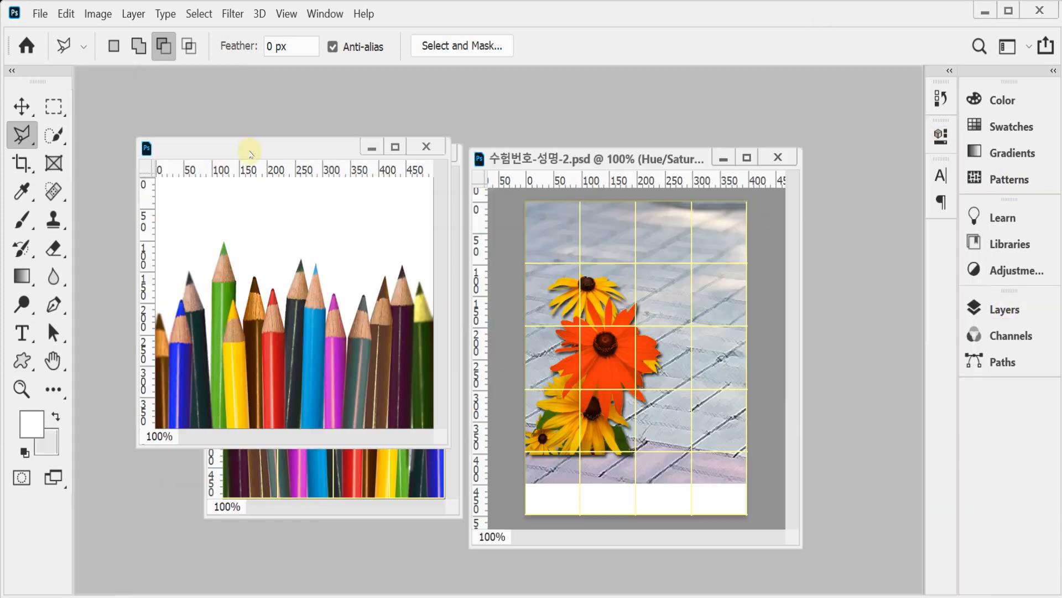
{"action": "left_click_drag", "start_coordinate": [446, 447], "coordinate": [574, 485]}
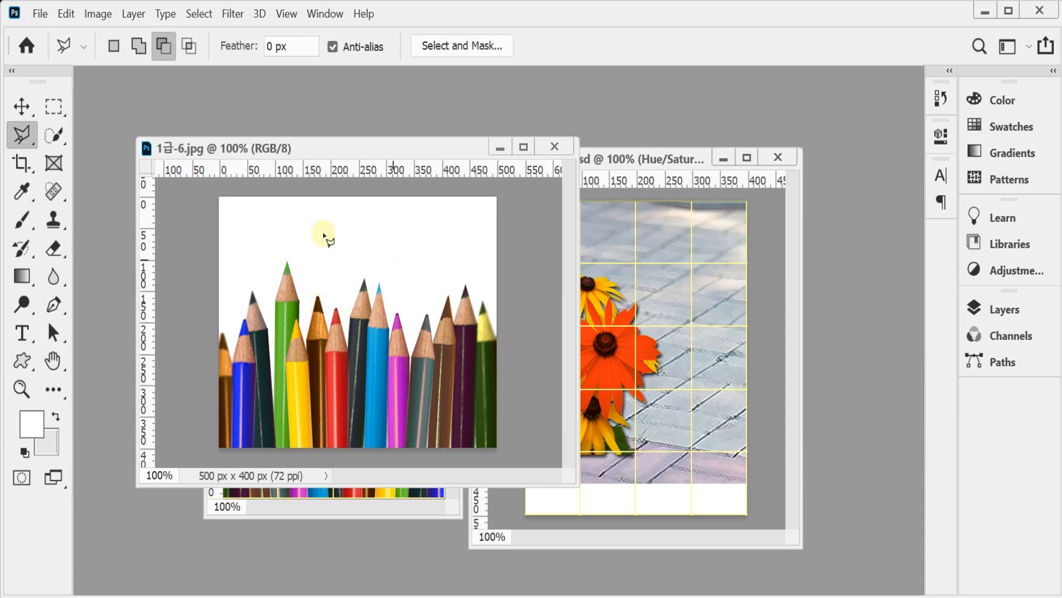
{"action": "left_click", "coordinate": [54, 133]}
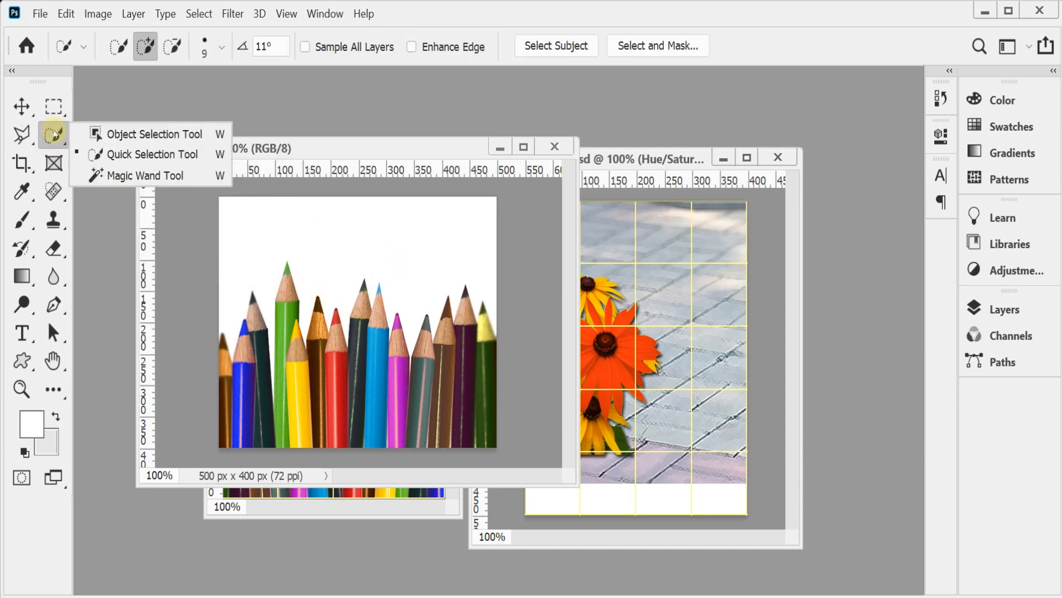
{"action": "left_click", "coordinate": [145, 175]}
{"action": "left_click", "coordinate": [263, 246]}
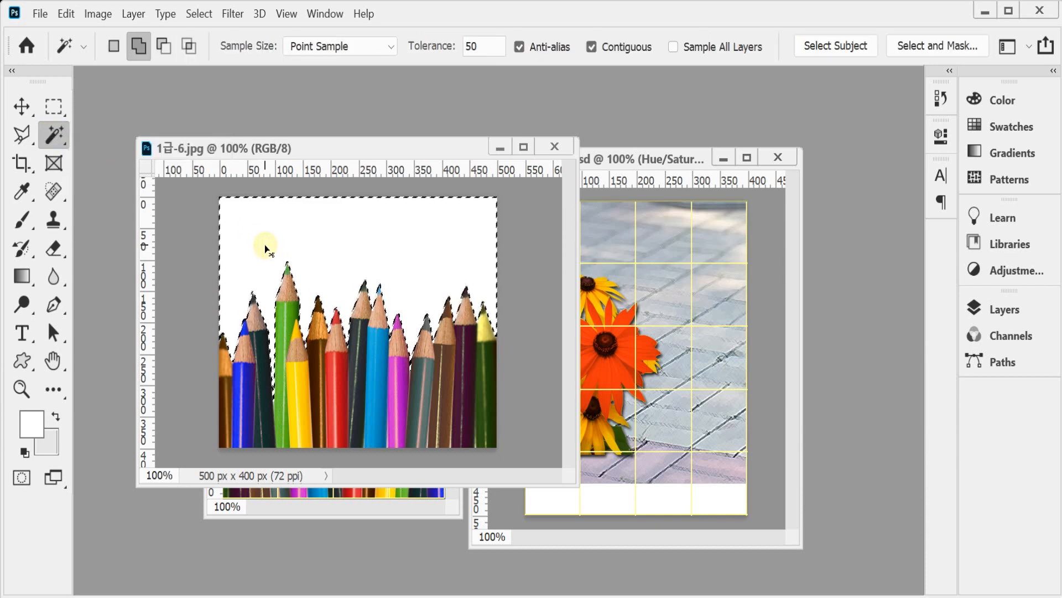
{"action": "key", "text": "ctrl+shift+i"}
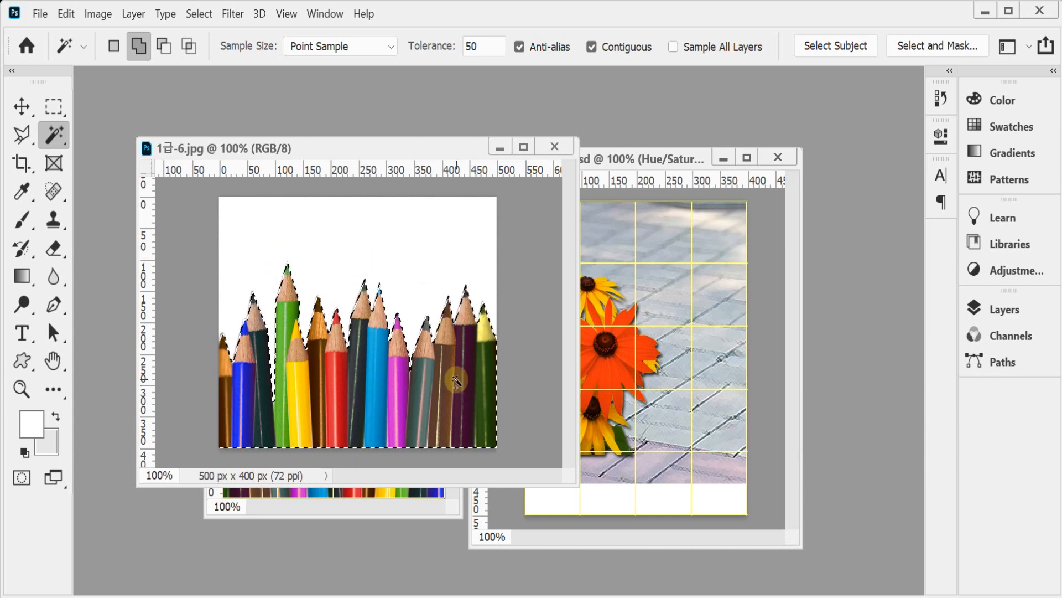
- Copy the selected pencils from 1급-6.jpg and paste them into the working poster document
{"action": "left_click", "coordinate": [499, 149]}
{"action": "key", "text": "d"}
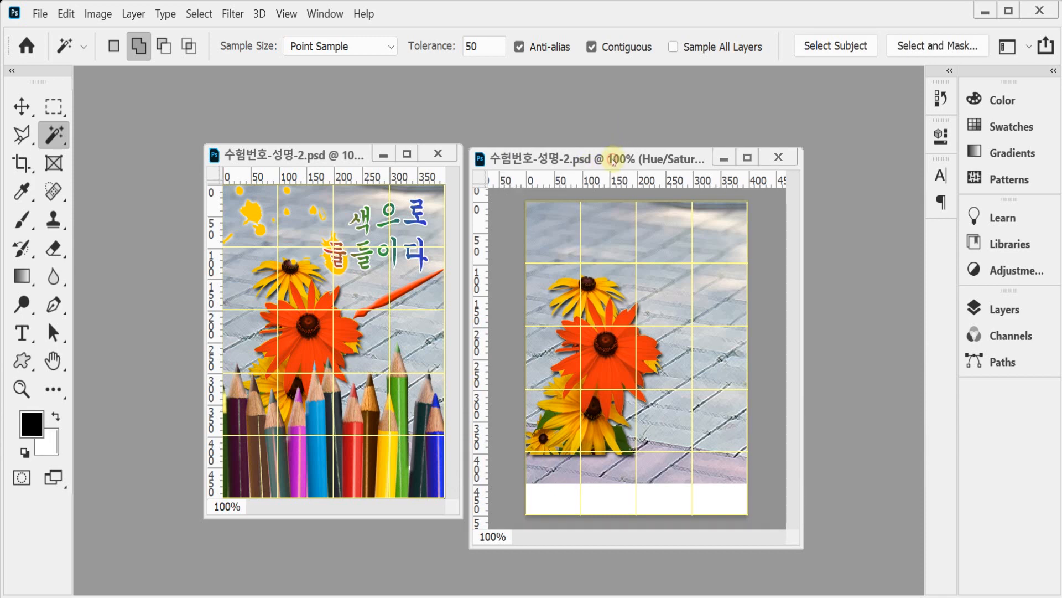
{"action": "key", "text": "ctrl+v"}
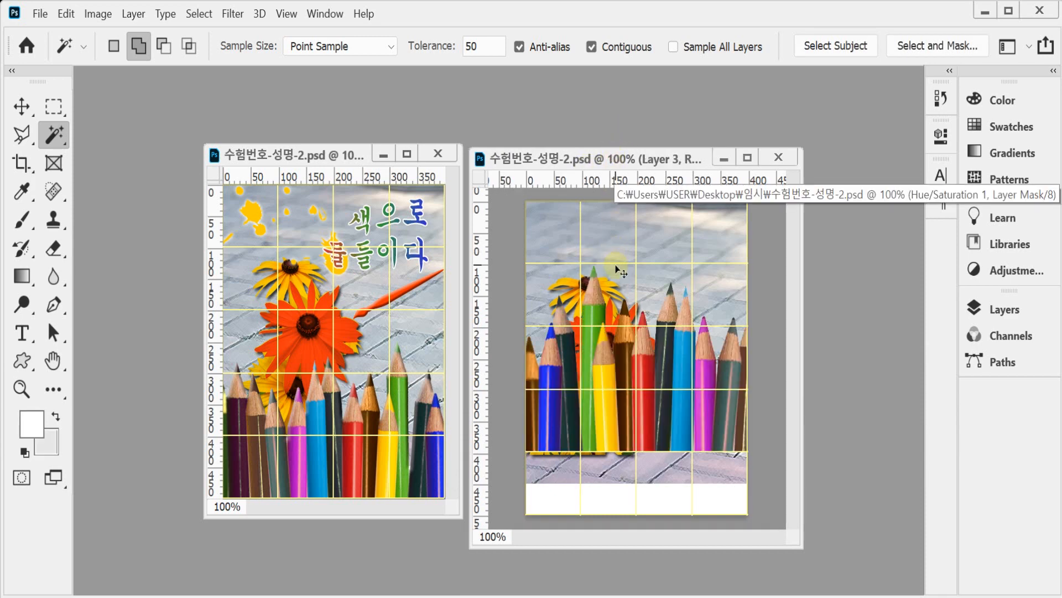
- Flip the pasted pencils horizontally with Free Transform and move them down to the poster's bottom edge
{"action": "key", "text": "ctrl+t"}
{"action": "left_click_drag", "start_coordinate": [682, 419], "coordinate": [668, 449]}
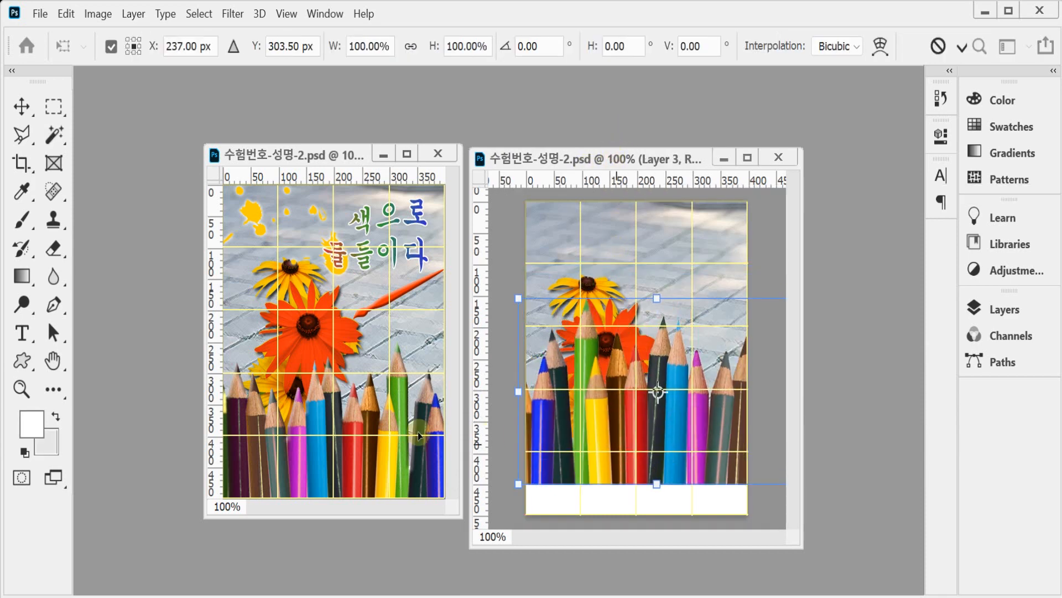
{"action": "right_click", "coordinate": [617, 458]}
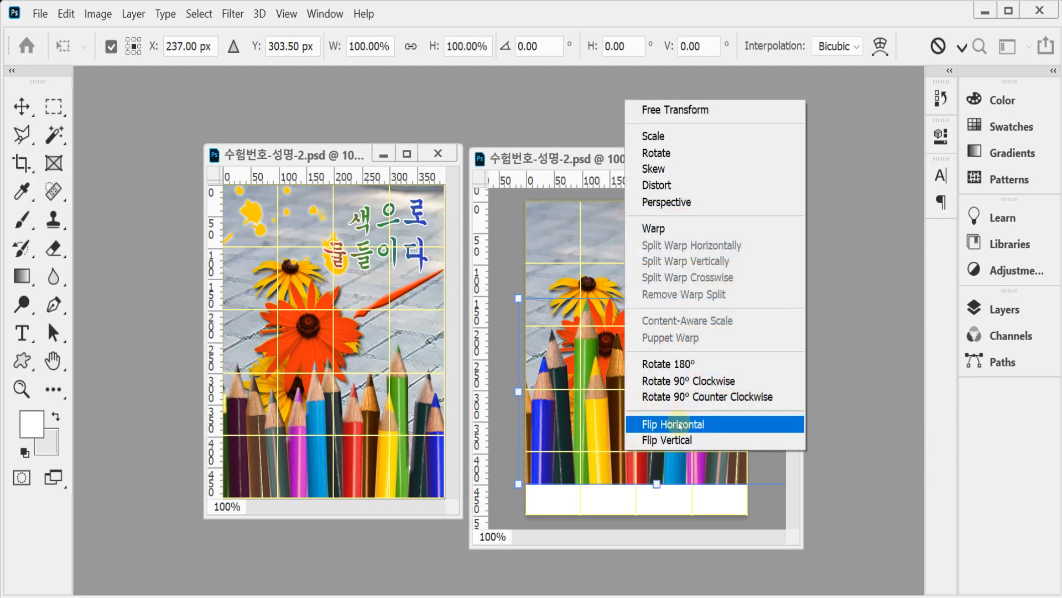
{"action": "left_click", "coordinate": [680, 425]}
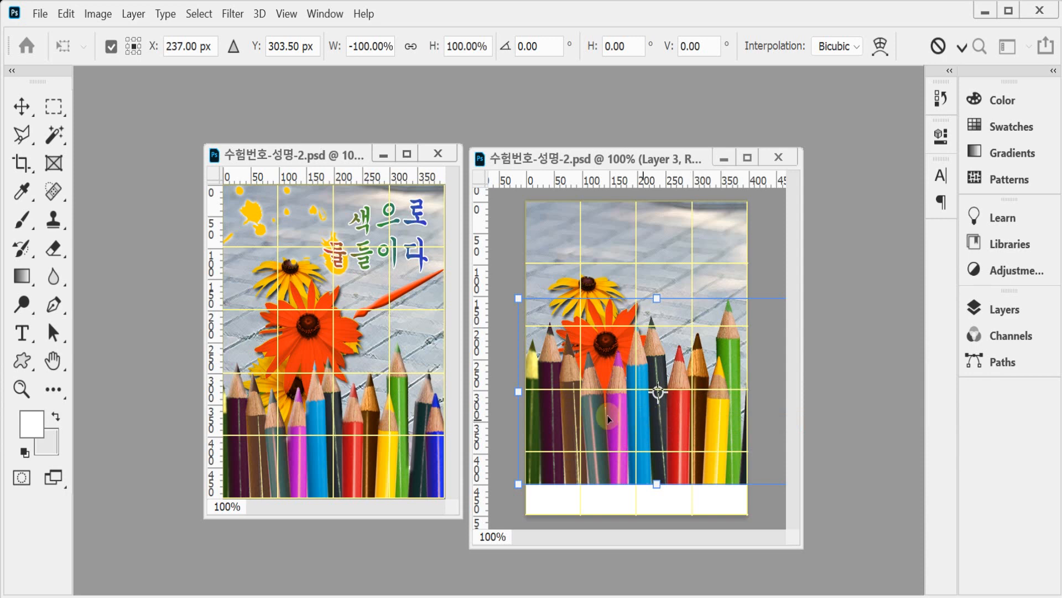
{"action": "left_click_drag", "start_coordinate": [607, 415], "coordinate": [607, 444]}
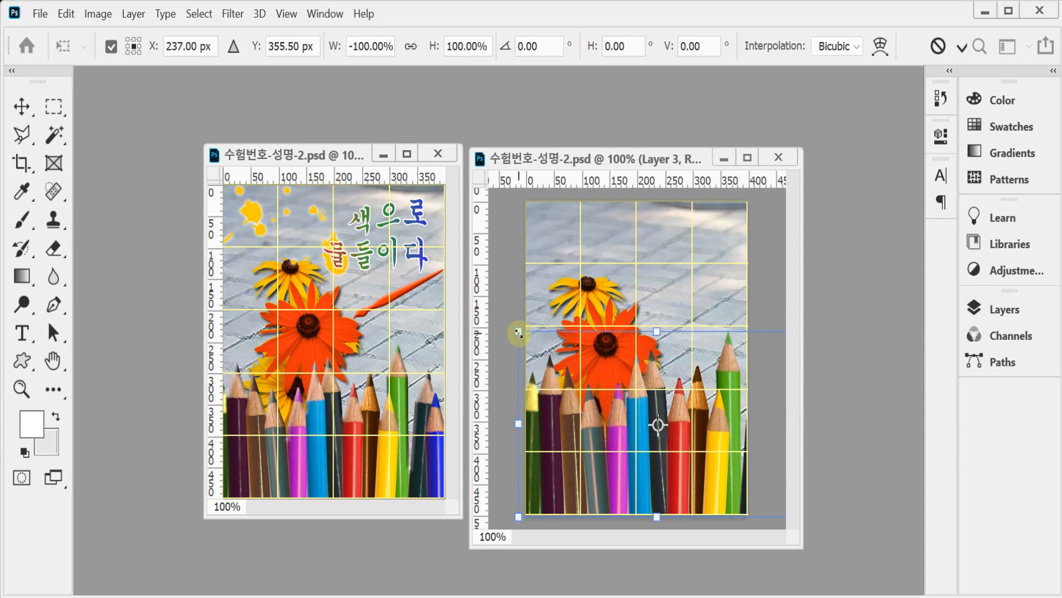
- Scale the pencils proportionally to about 89% and place their centre at about X 205 px, Y 381.5 px
{"action": "left_click_drag", "start_coordinate": [519, 332], "coordinate": [548, 356]}
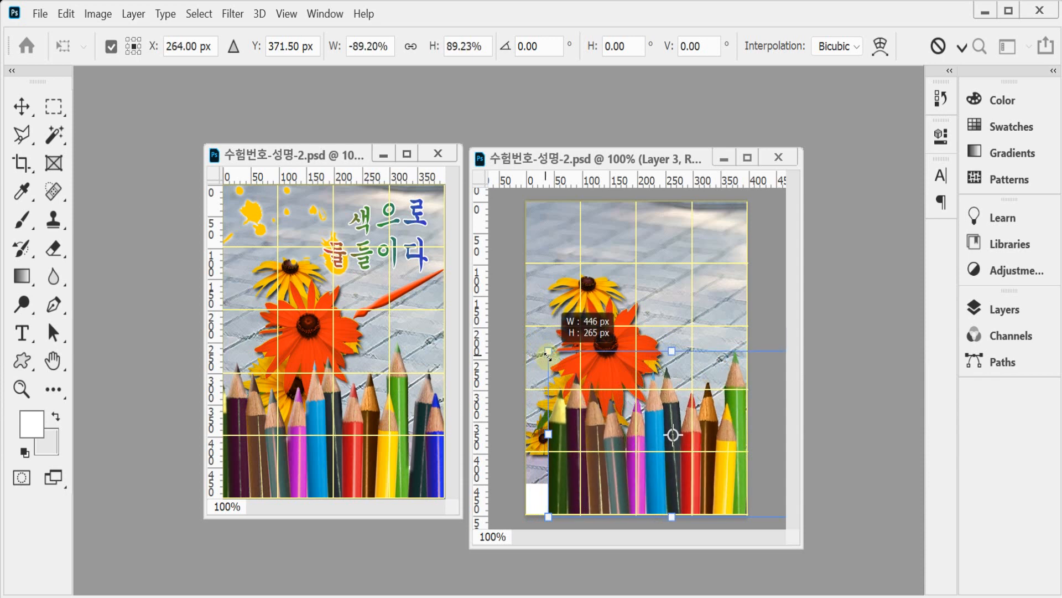
{"action": "left_click_drag", "start_coordinate": [548, 356], "coordinate": [545, 360]}
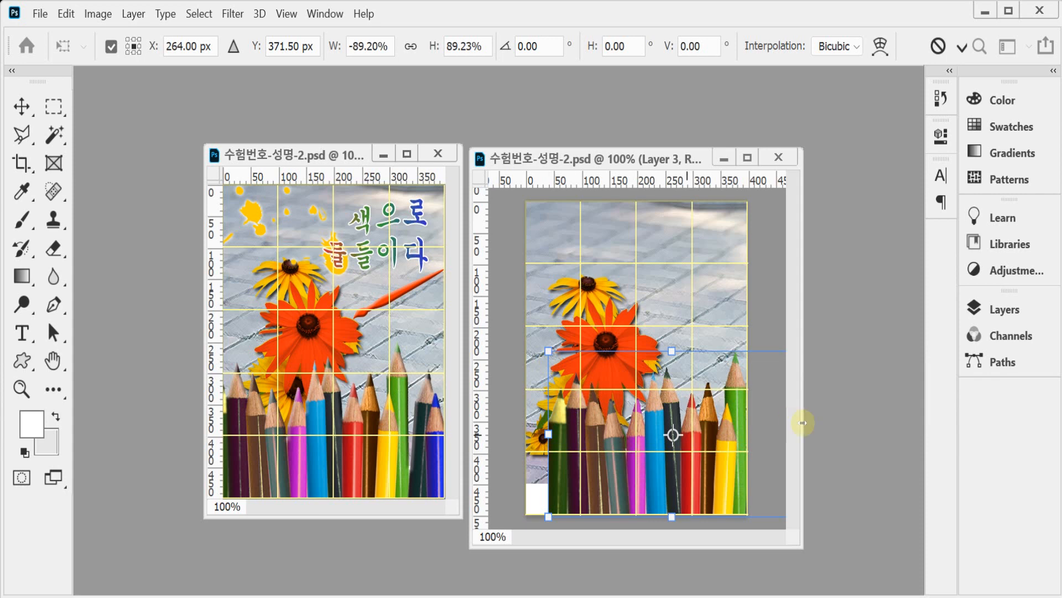
{"action": "left_click_drag", "start_coordinate": [714, 480], "coordinate": [690, 491]}
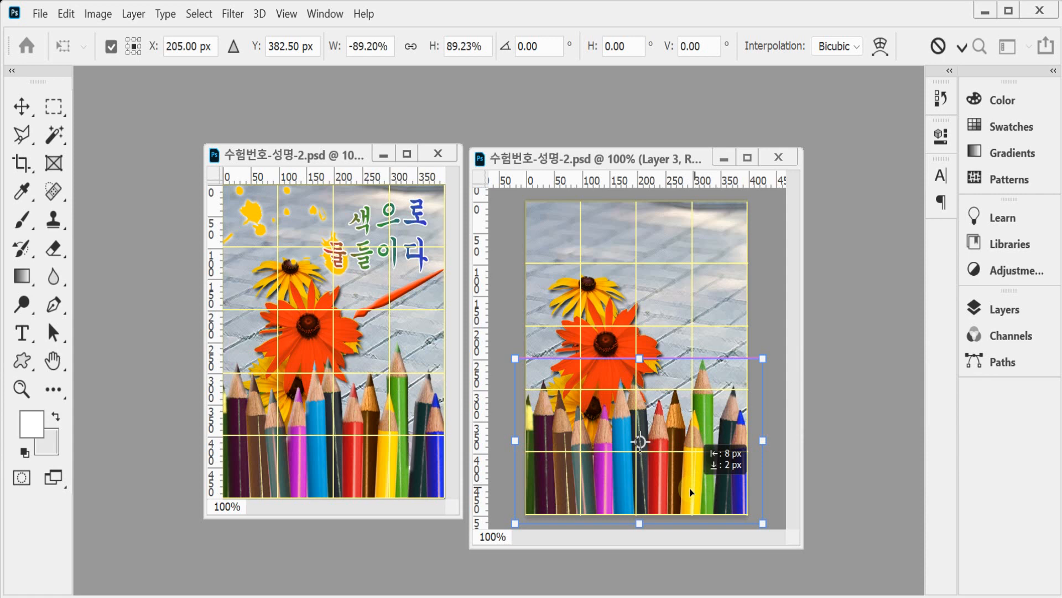
{"action": "left_click_drag", "start_coordinate": [689, 489], "coordinate": [689, 487]}
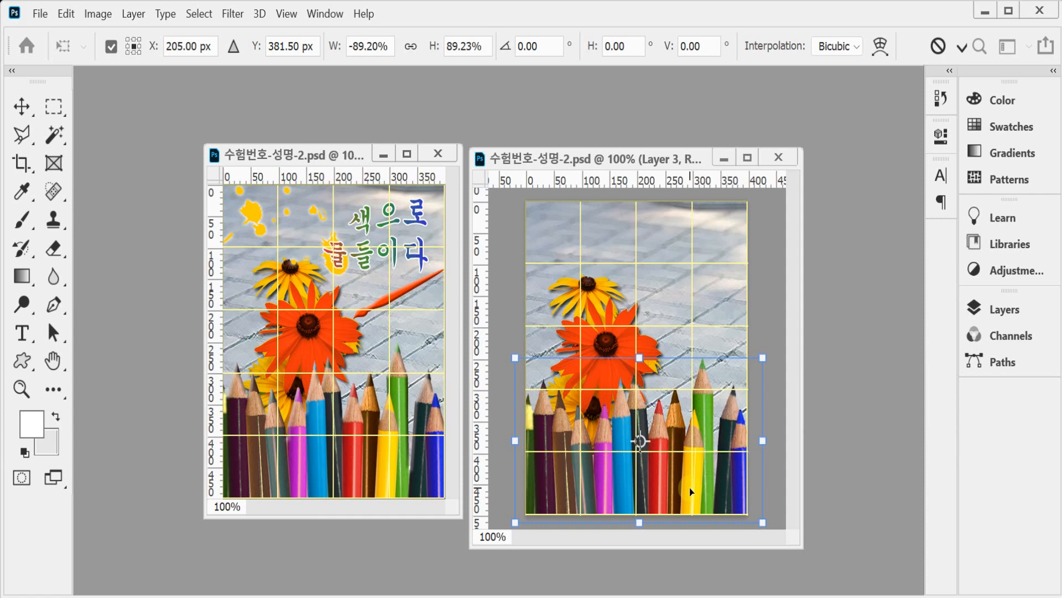
{"action": "key", "text": "w"}
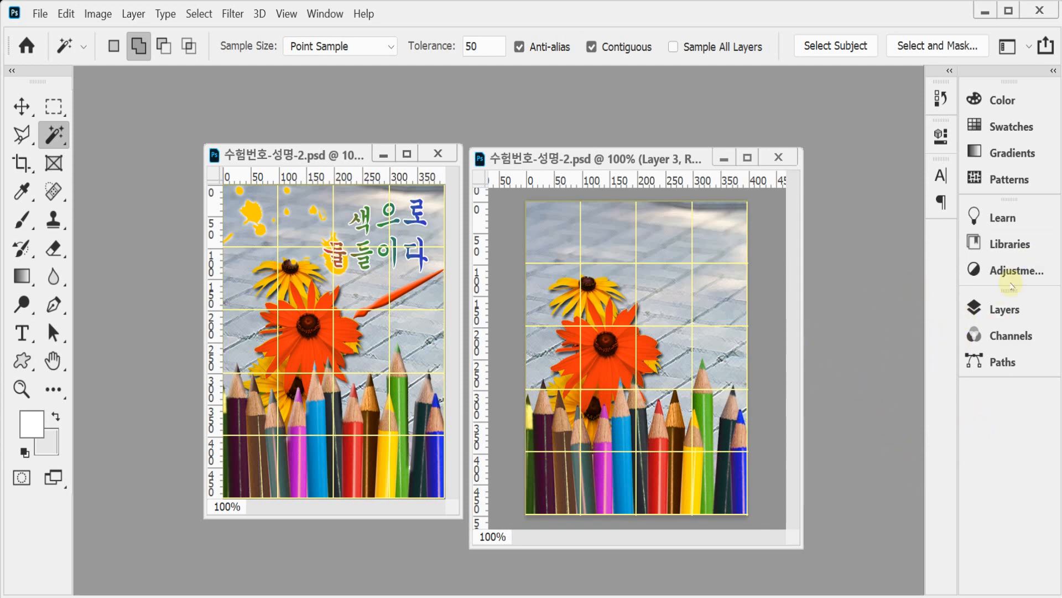
- Apply a Bevel & Emboss layer style with a size of 2 px to the pencils layer
{"action": "left_click", "coordinate": [1003, 309]}
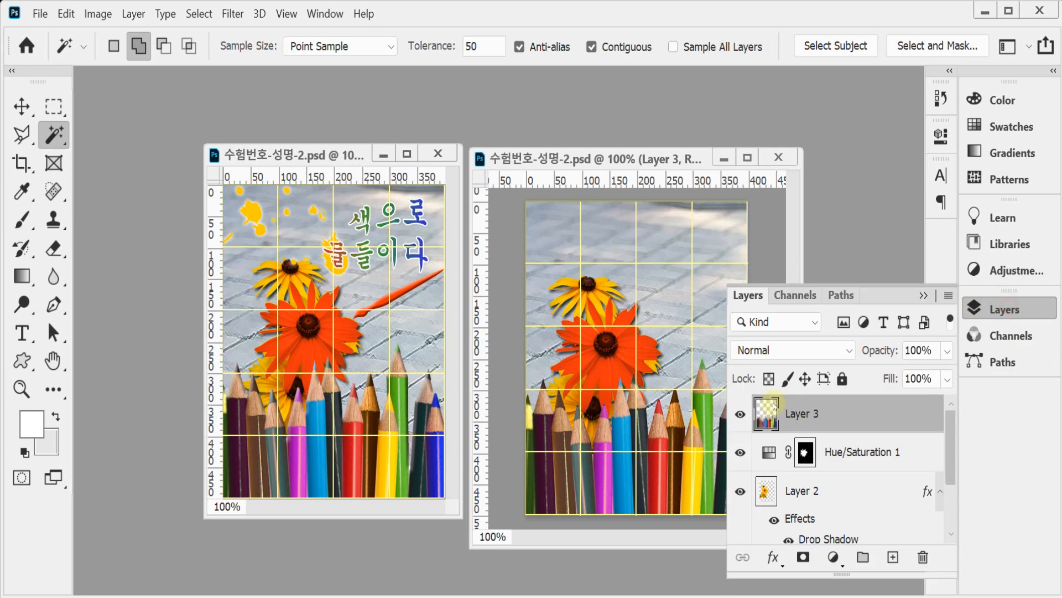
{"action": "left_click", "coordinate": [773, 557]}
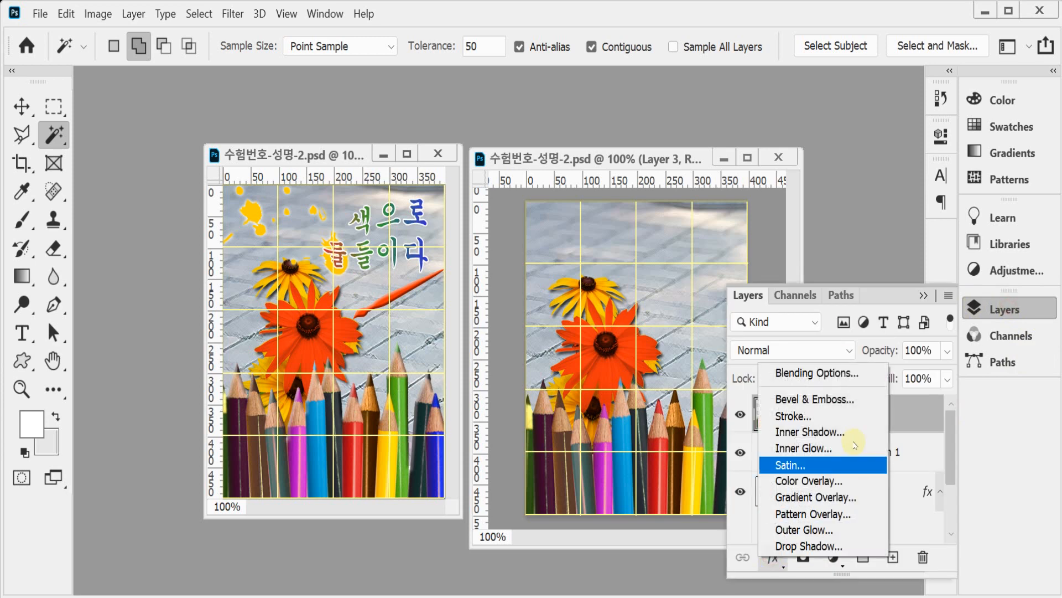
{"action": "left_click", "coordinate": [853, 402]}
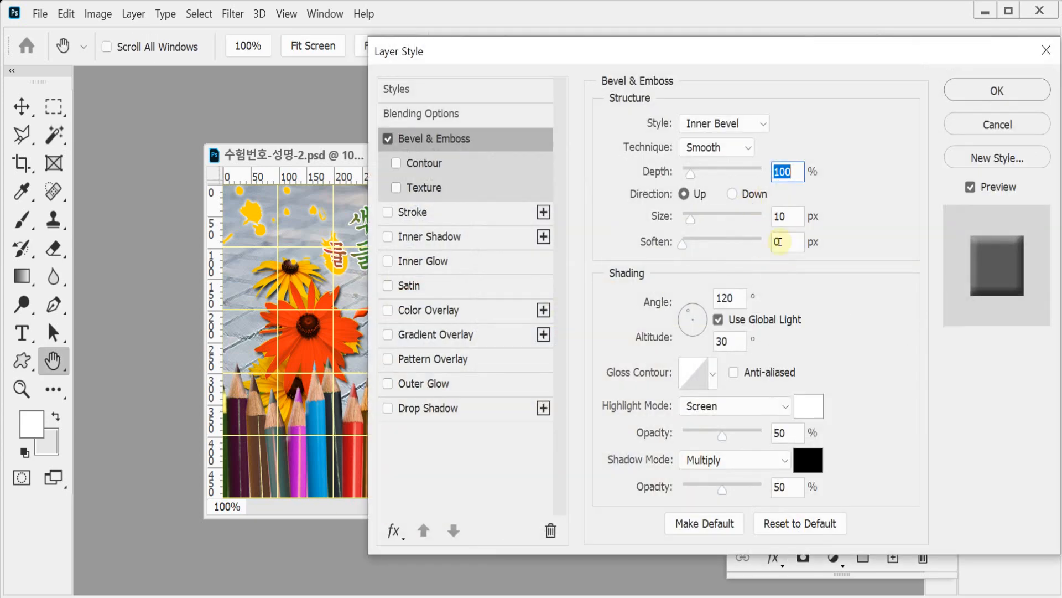
{"action": "left_click", "coordinate": [785, 216]}
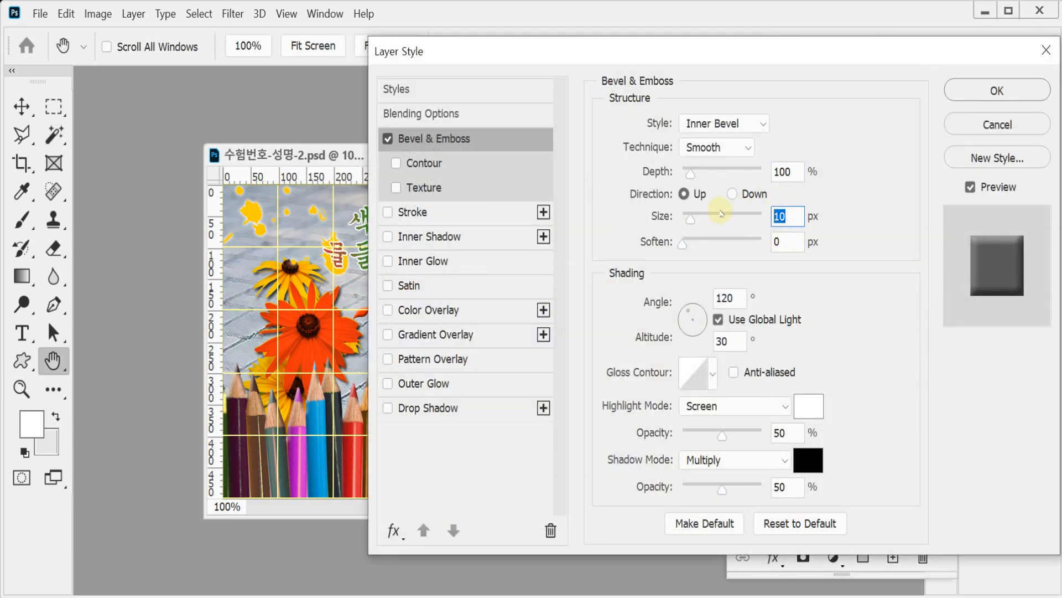
{"action": "type", "text": "2"}
{"action": "key", "text": "Return"}
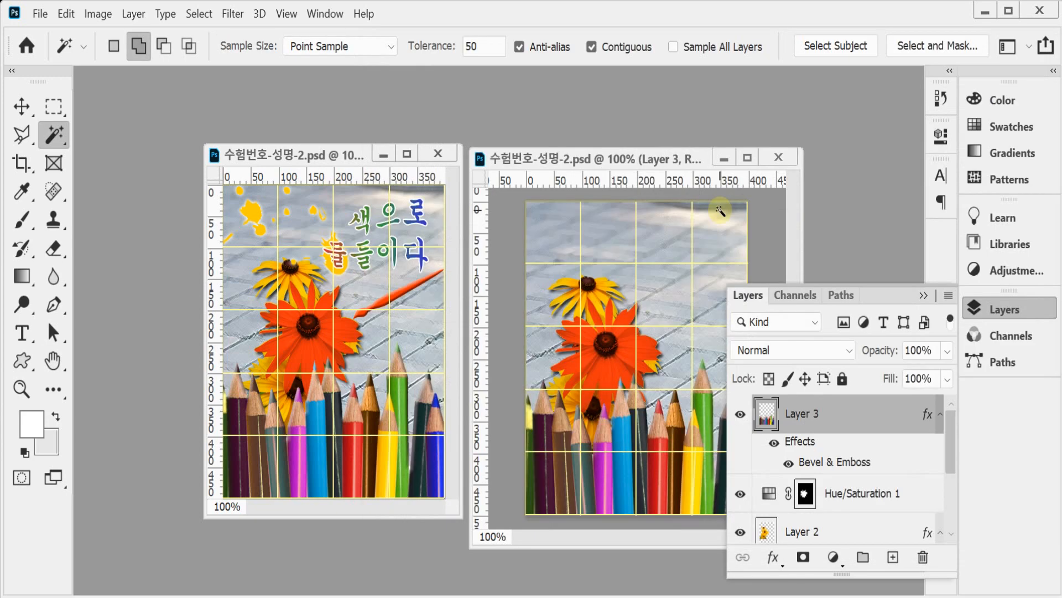
{"action": "left_click", "coordinate": [1006, 308]}
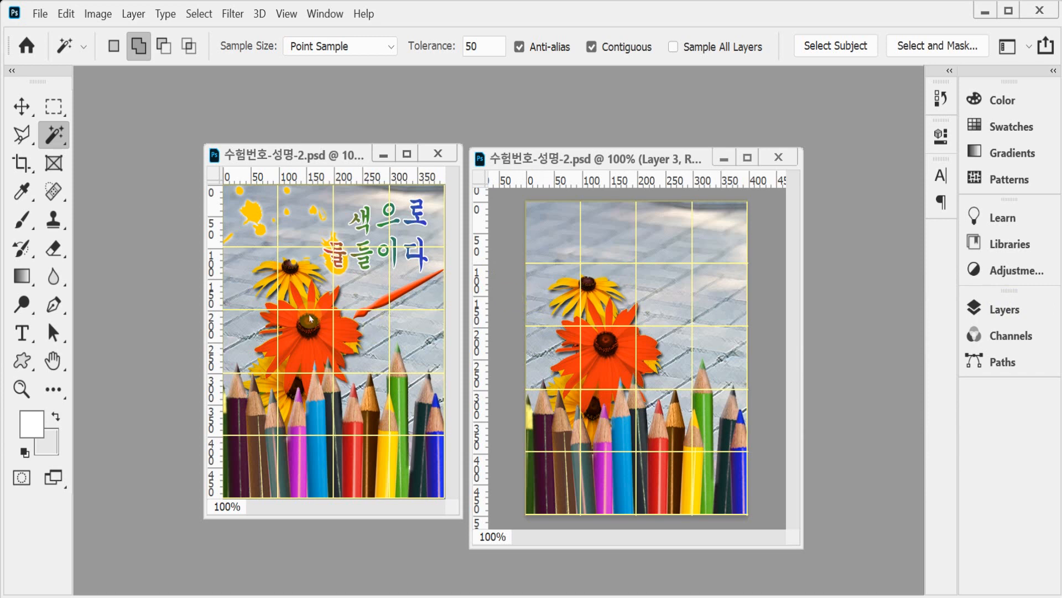
- Draw a paintbrush custom shape from the Objects set, about 132 x 137 px, above the pencils beside the flowers
{"action": "left_click", "coordinate": [23, 363]}
{"action": "right_click", "coordinate": [23, 364]}
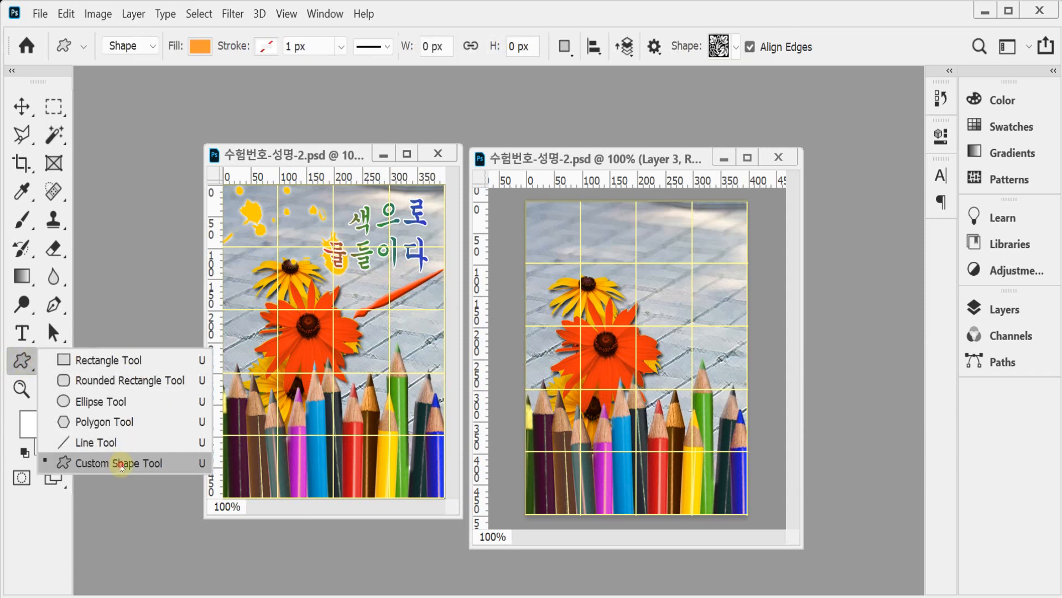
{"action": "left_click", "coordinate": [120, 463]}
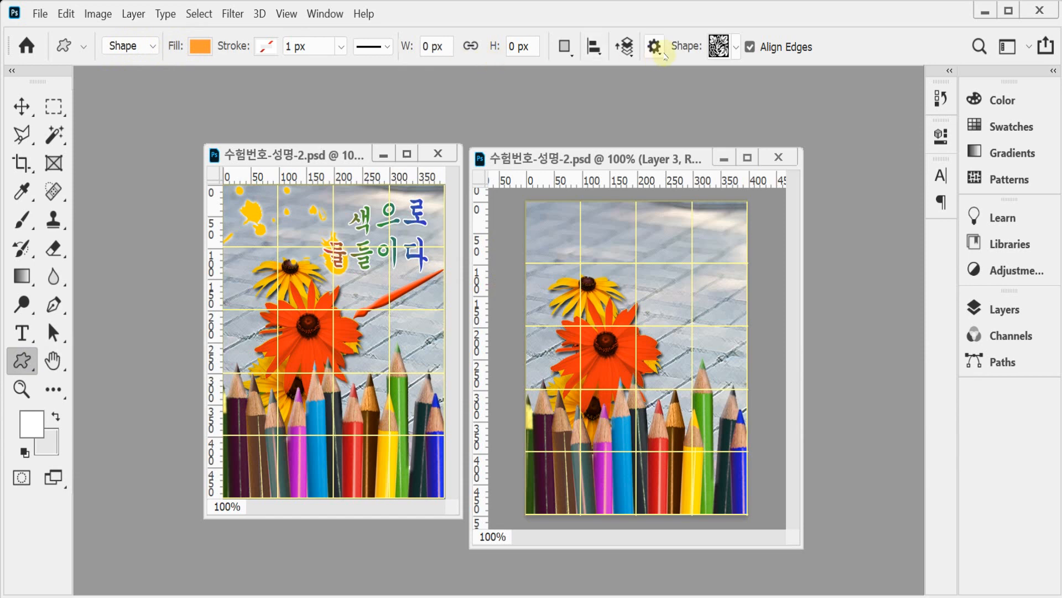
{"action": "left_click", "coordinate": [736, 49]}
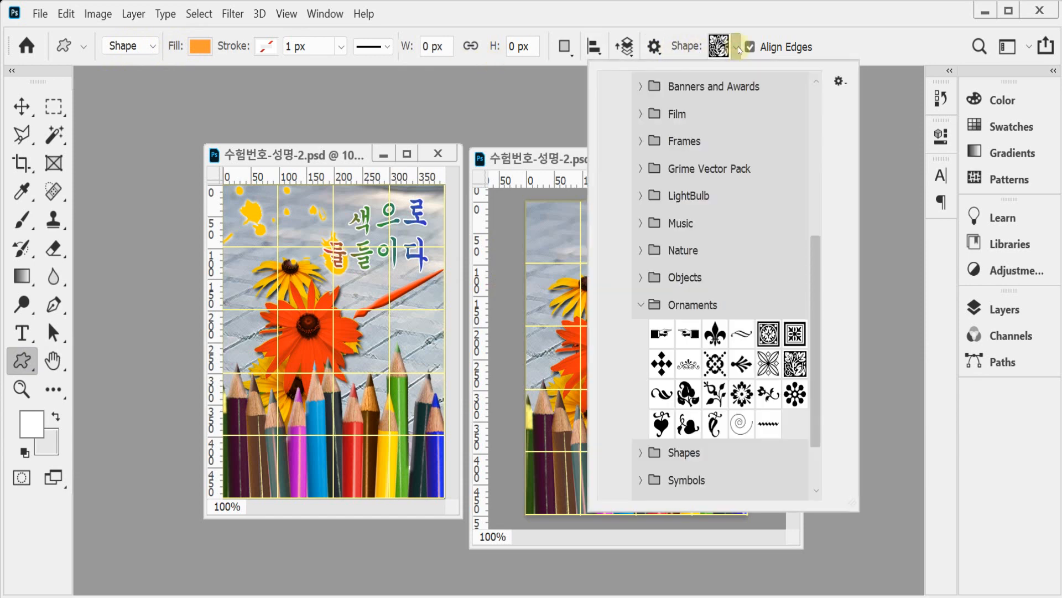
{"action": "left_click", "coordinate": [642, 306]}
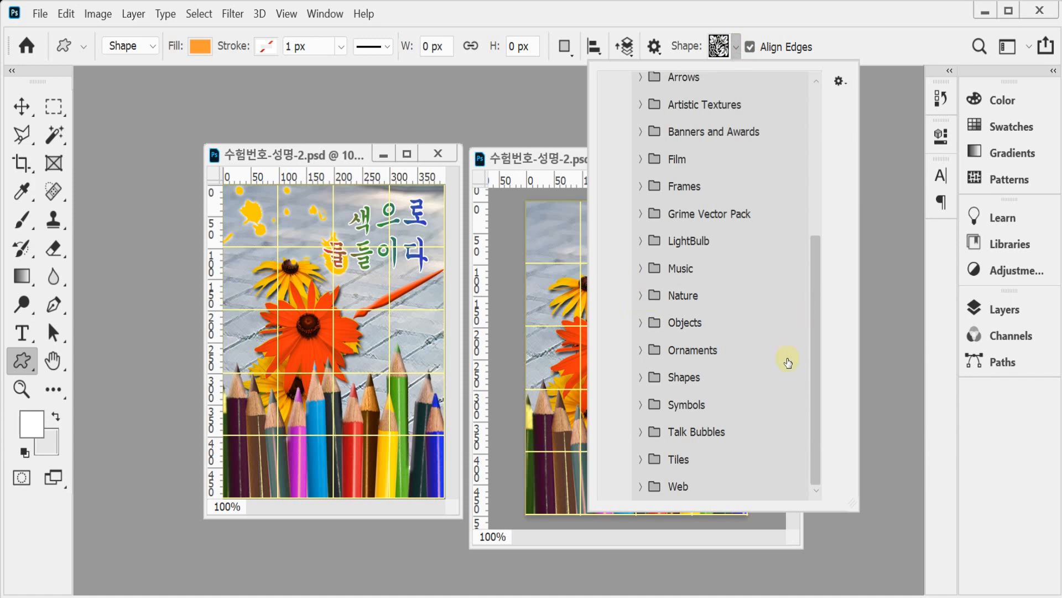
{"action": "left_click", "coordinate": [641, 322]}
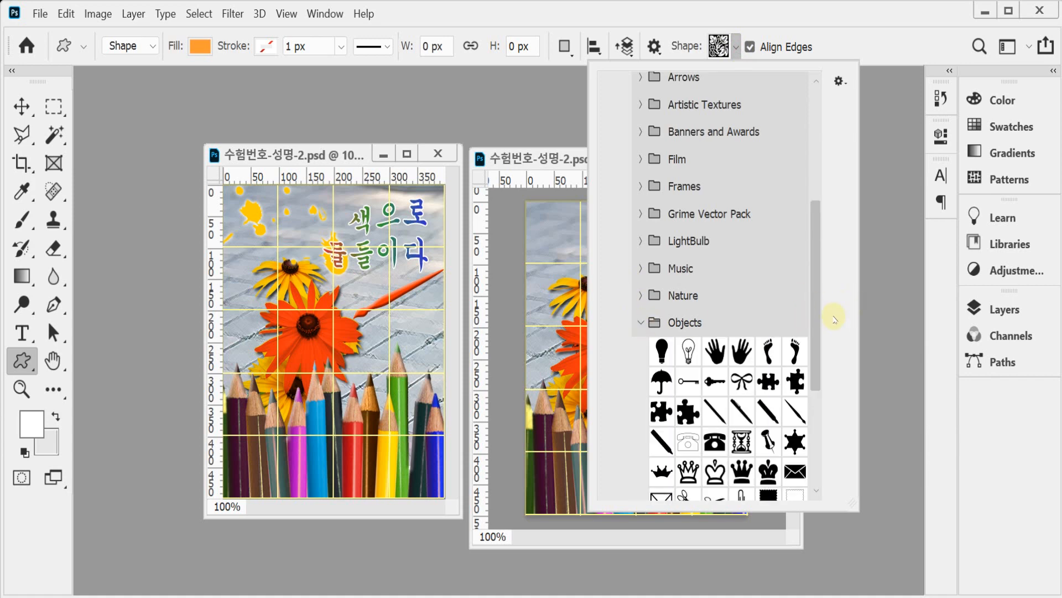
{"action": "left_click", "coordinate": [792, 414]}
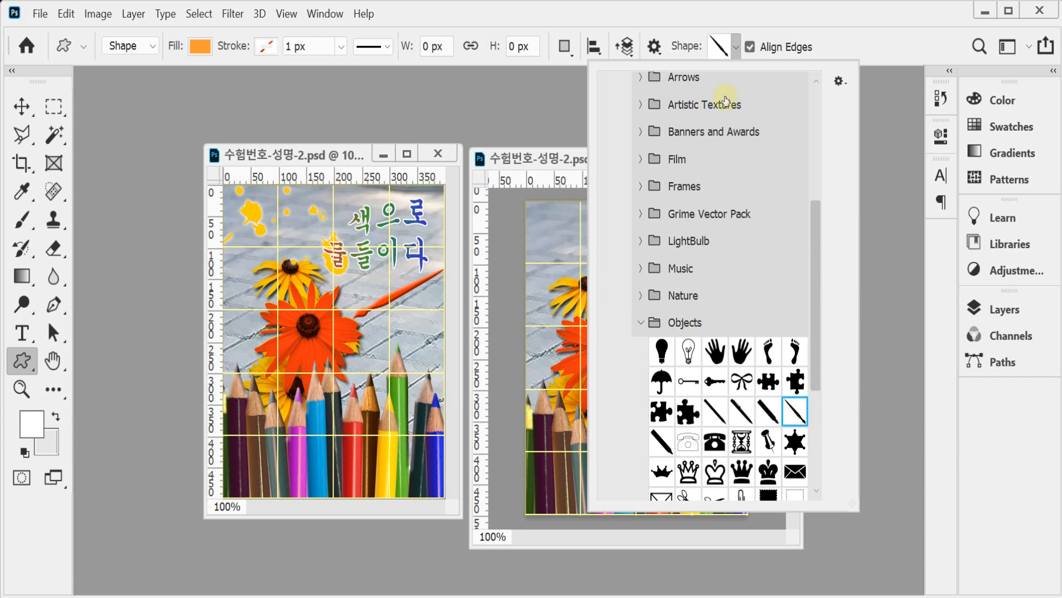
{"action": "left_click", "coordinate": [792, 7]}
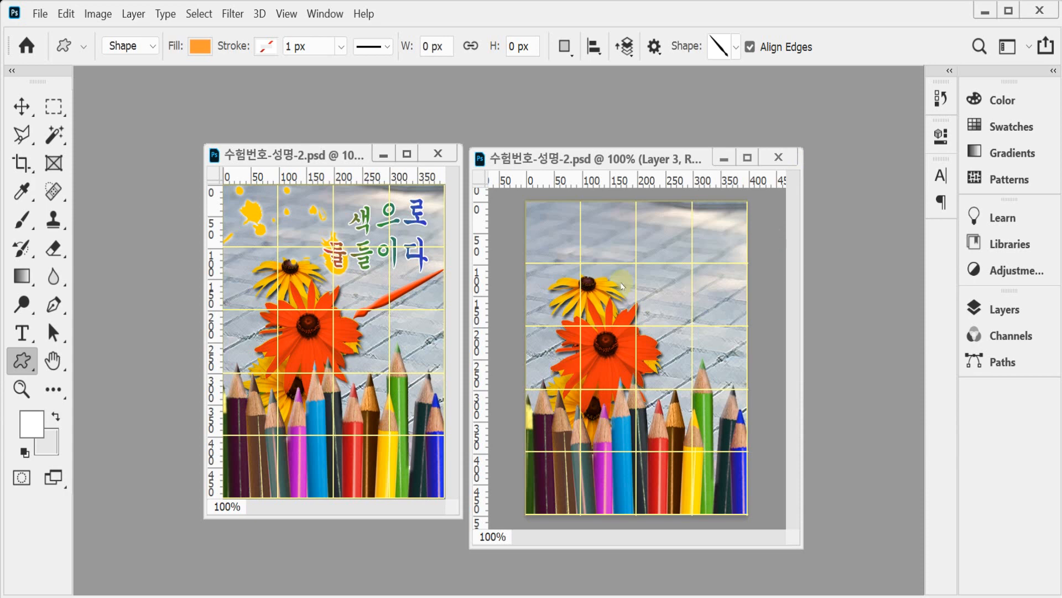
{"action": "left_click_drag", "start_coordinate": [655, 242], "coordinate": [728, 329]}
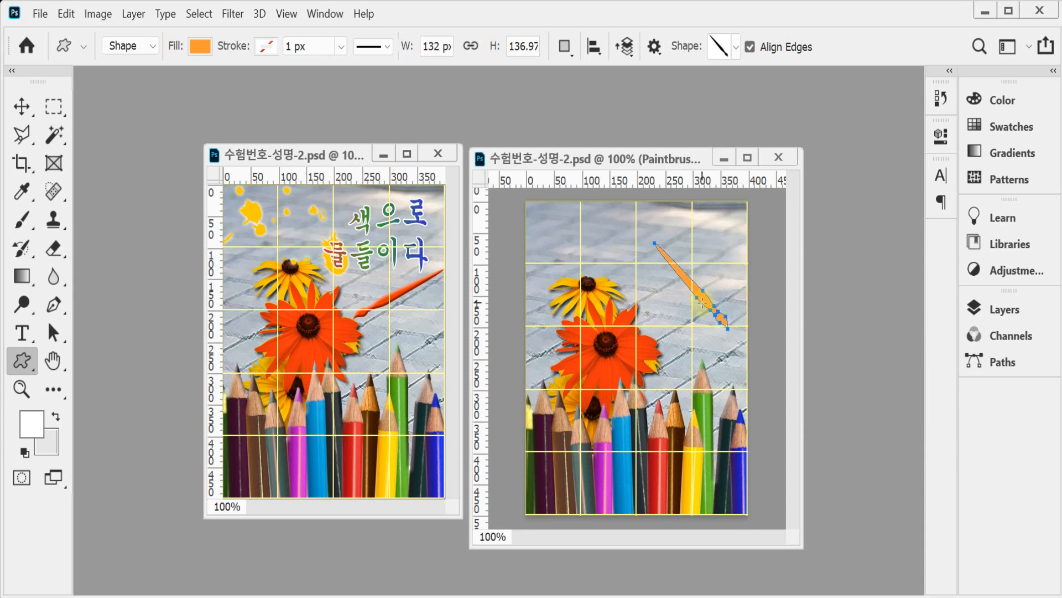
- Flip the paintbrush shape horizontally, rotate it about 13° clockwise and place its centre at about X 303 px, Y 168.5 px
{"action": "key", "text": "ctrl+t"}
{"action": "right_click", "coordinate": [701, 297]}
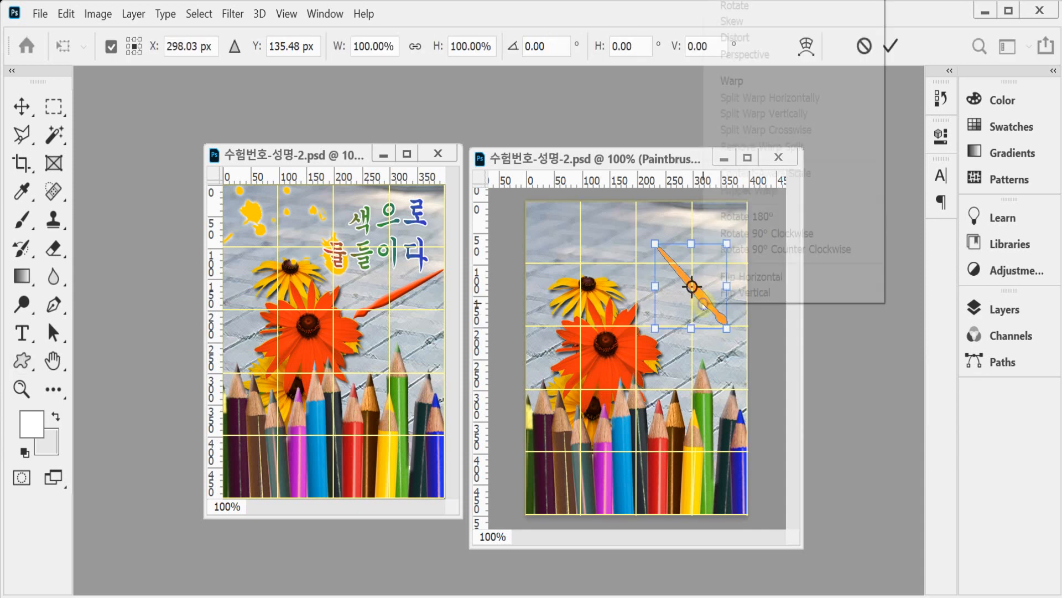
{"action": "left_click", "coordinate": [748, 277]}
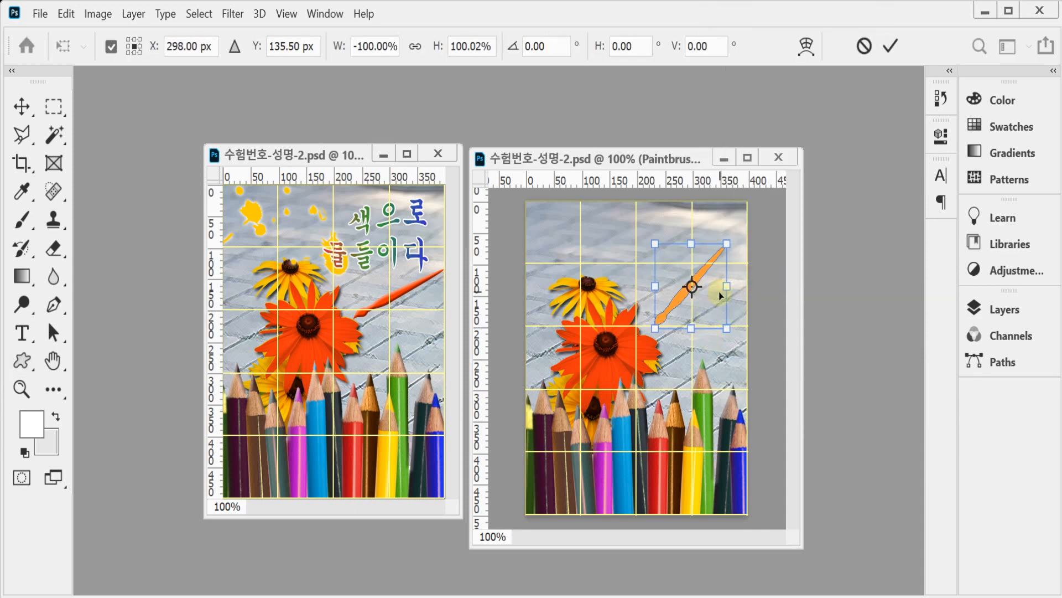
{"action": "left_click_drag", "start_coordinate": [720, 297], "coordinate": [707, 302]}
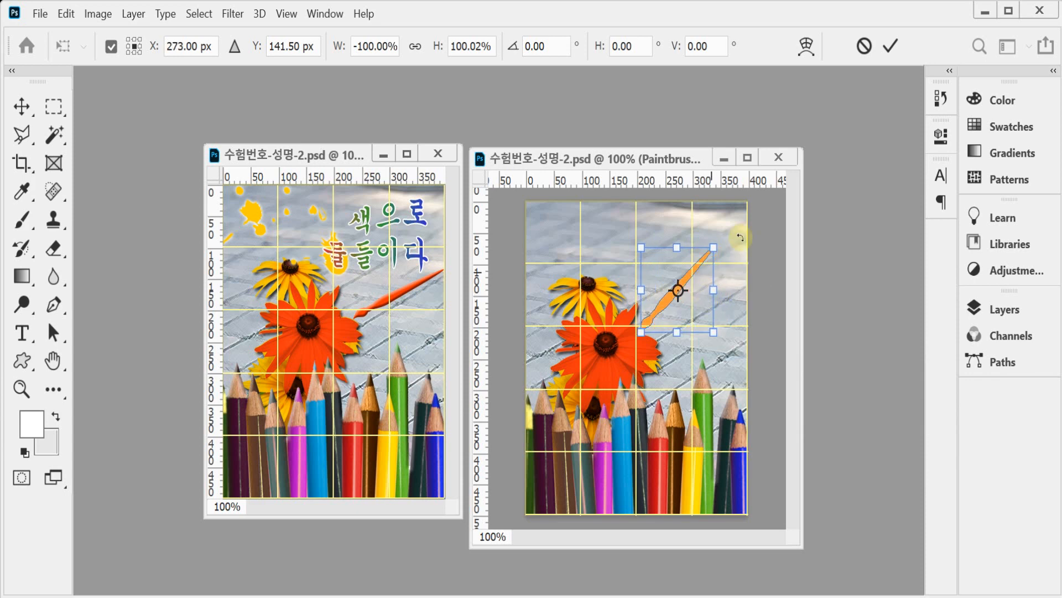
{"action": "mouse_move", "coordinate": [751, 239]}
{"action": "left_mouse_down"}
{"action": "mouse_move", "coordinate": [750, 280]}
{"action": "mouse_move", "coordinate": [722, 302]}
{"action": "mouse_move", "coordinate": [750, 282]}
{"action": "left_mouse_up"}
{"action": "left_click_drag", "start_coordinate": [677, 316], "coordinate": [678, 317]}
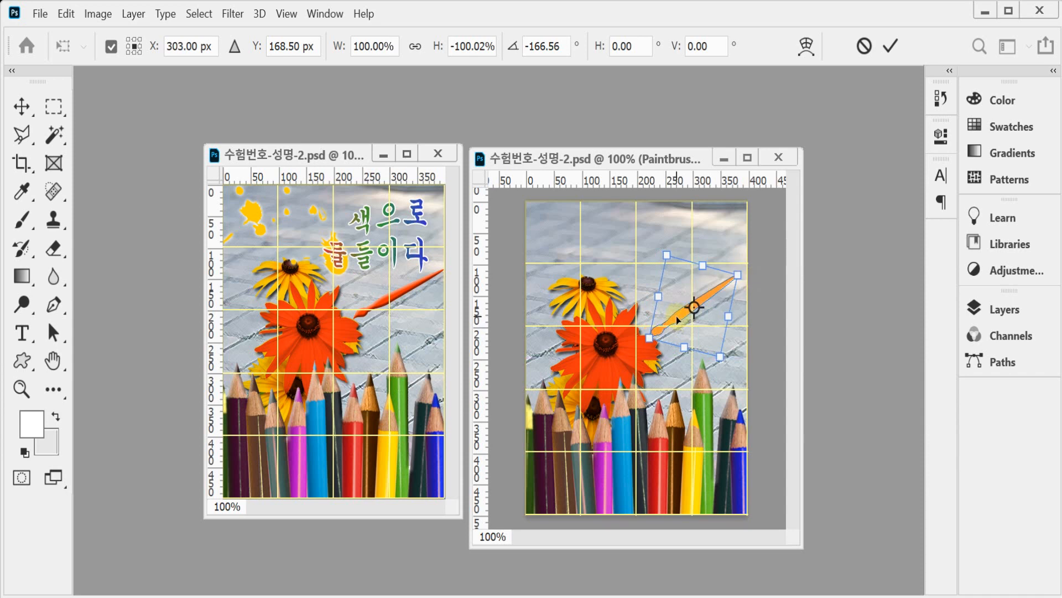
{"action": "key", "text": "Return"}
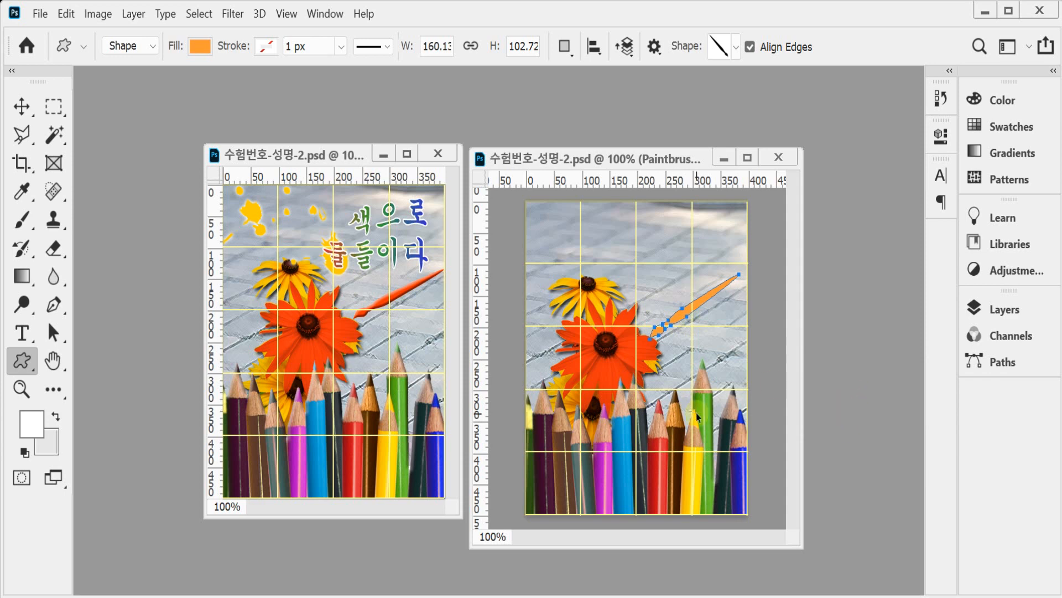
- Nudge the paintbrush slightly right and rotate it a little further clockwise so its handle tip meets the poster's right edge
{"action": "key", "text": "Right"}
{"action": "key", "text": "Right"}
{"action": "key", "text": "Right"}
{"action": "key", "text": "Right"}
{"action": "key", "text": "Right"}
{"action": "key", "text": "Right"}
{"action": "key", "text": "Right"}
{"action": "key", "text": "Right"}
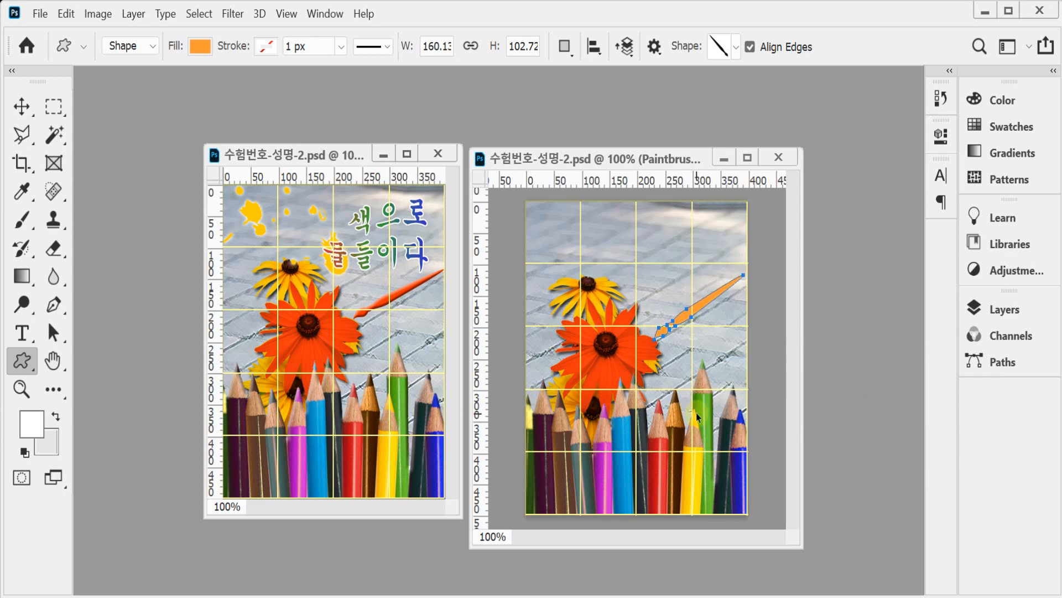
{"action": "key", "text": "ctrl+t"}
{"action": "left_click_drag", "start_coordinate": [766, 294], "coordinate": [766, 313]}
{"action": "key", "text": "Return"}
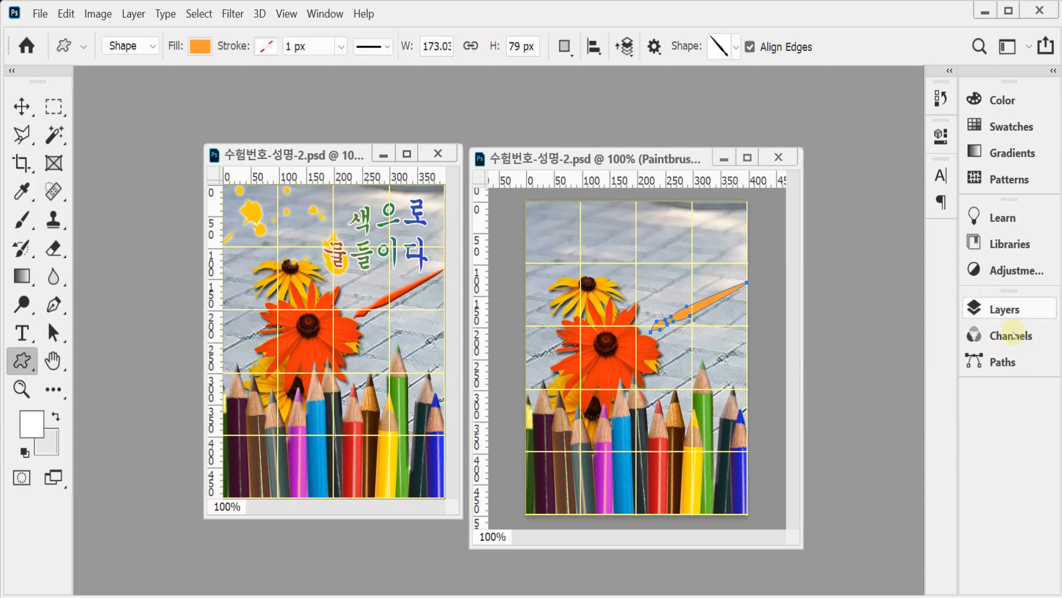
- Change the paintbrush shape's fill colour to #ff3300
{"action": "left_click", "coordinate": [1001, 310]}
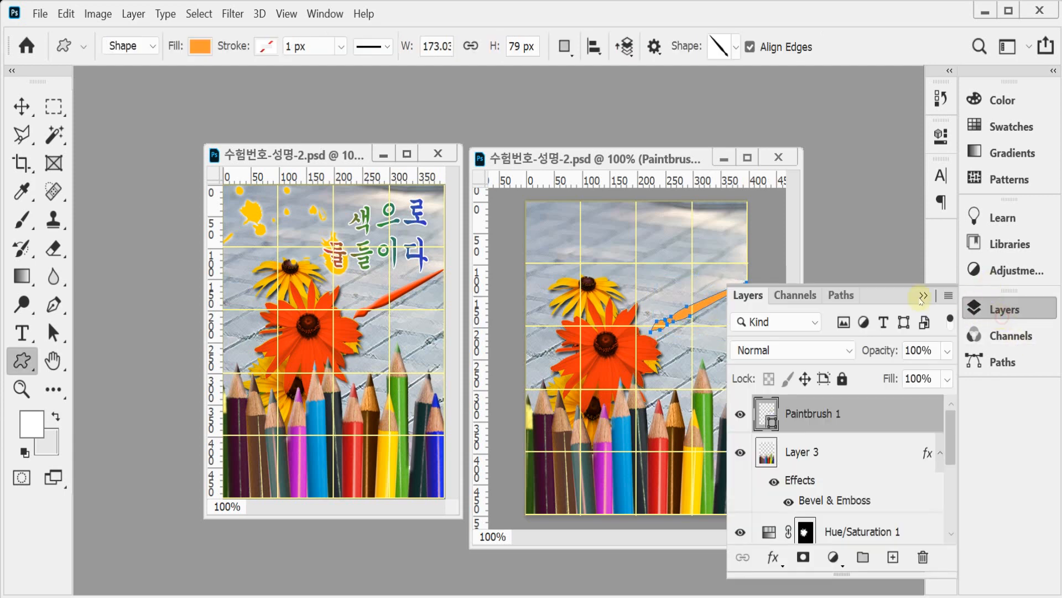
{"action": "double_click", "coordinate": [767, 422]}
{"action": "type", "text": "f"}
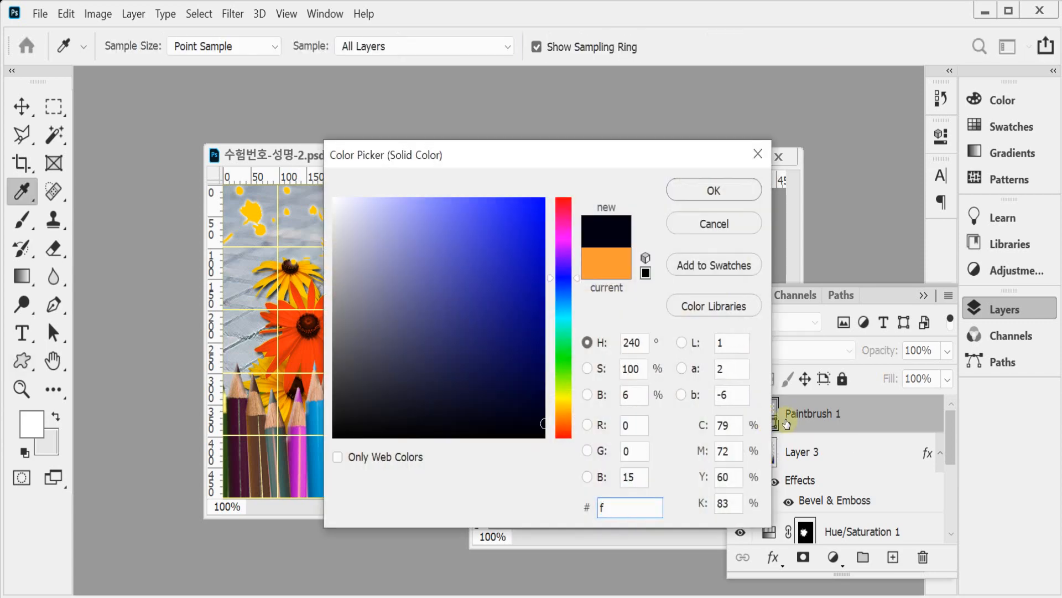
{"action": "type", "text": "f3300"}
{"action": "key", "text": "Return"}
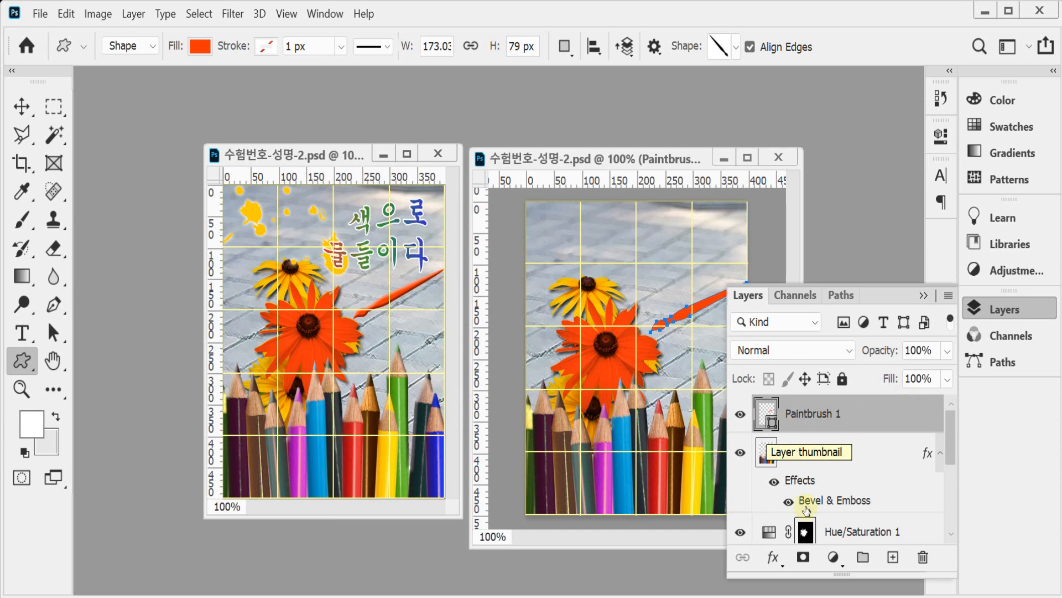
- Apply a Bevel & Emboss layer style with a size of 5 px to the paintbrush shape layer
{"action": "left_click", "coordinate": [773, 557]}
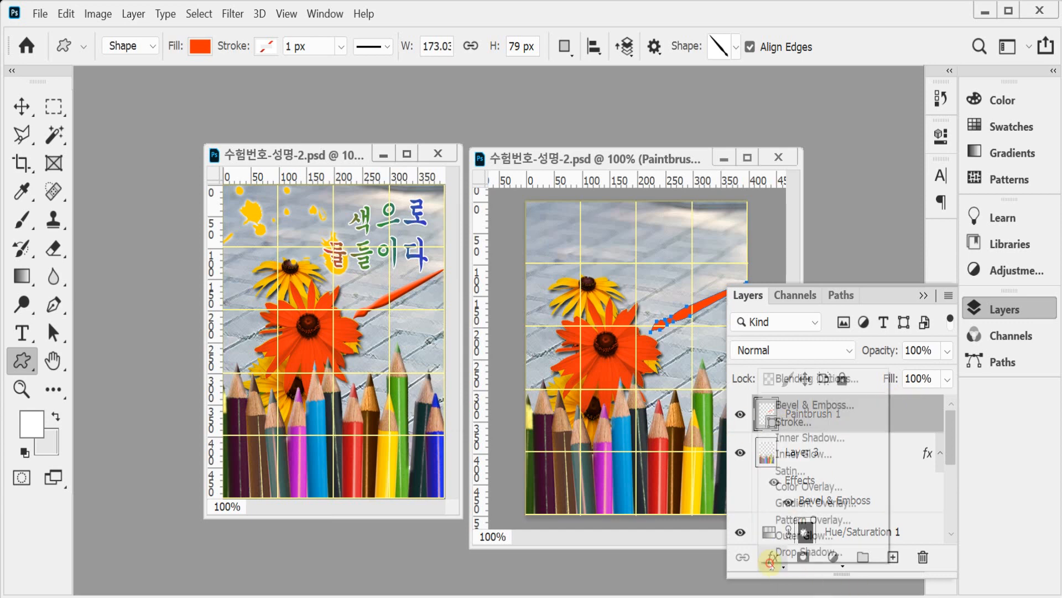
{"action": "left_click", "coordinate": [856, 408]}
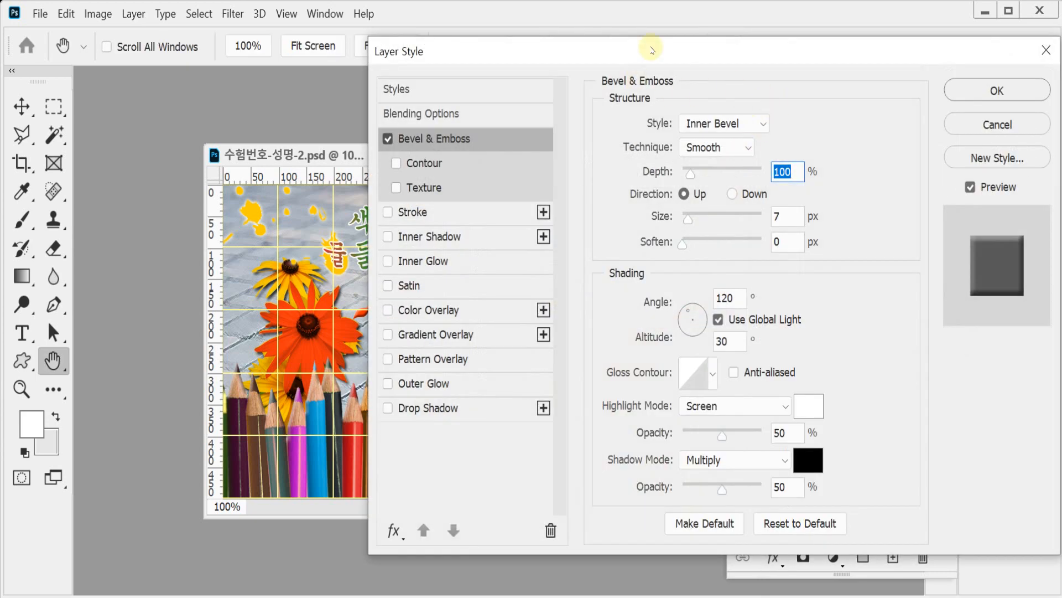
{"action": "left_click_drag", "start_coordinate": [629, 57], "coordinate": [871, 74]}
{"action": "left_click_drag", "start_coordinate": [1028, 233], "coordinate": [987, 238]}
{"action": "type", "text": "5"}
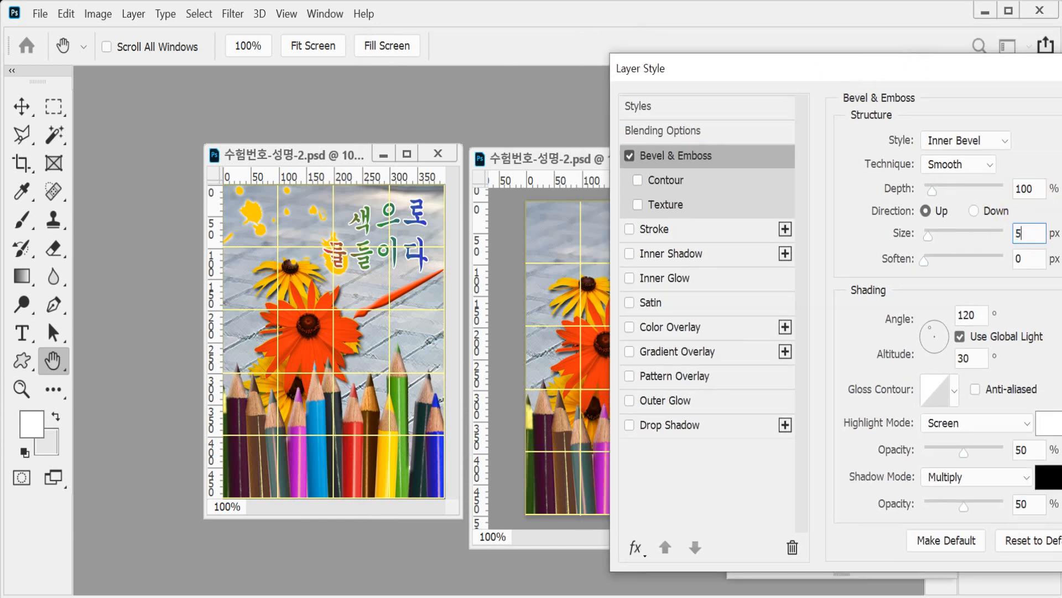
{"action": "key", "text": "Return"}
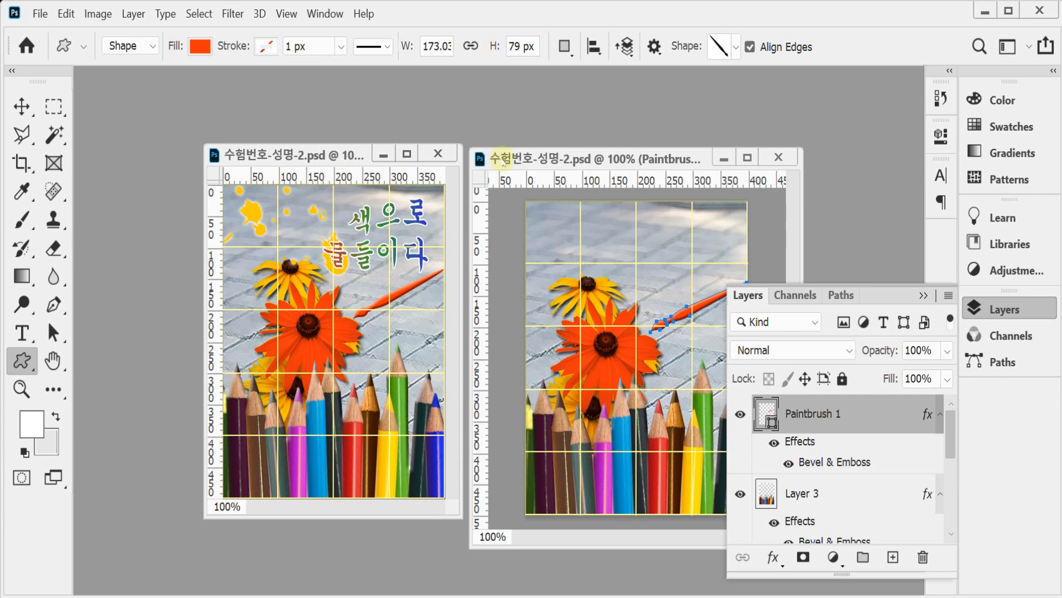
{"action": "left_click", "coordinate": [977, 307]}
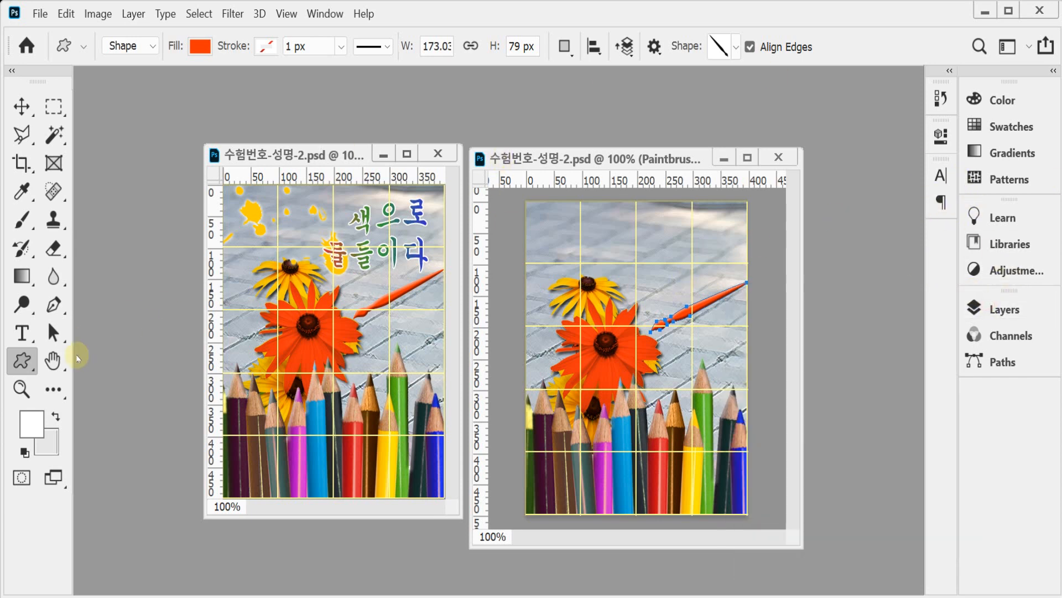
- Draw the ink splatter custom shape from the Objects set, about 261 x 134 px, over the poster's upper-left area
{"action": "left_click", "coordinate": [735, 49]}
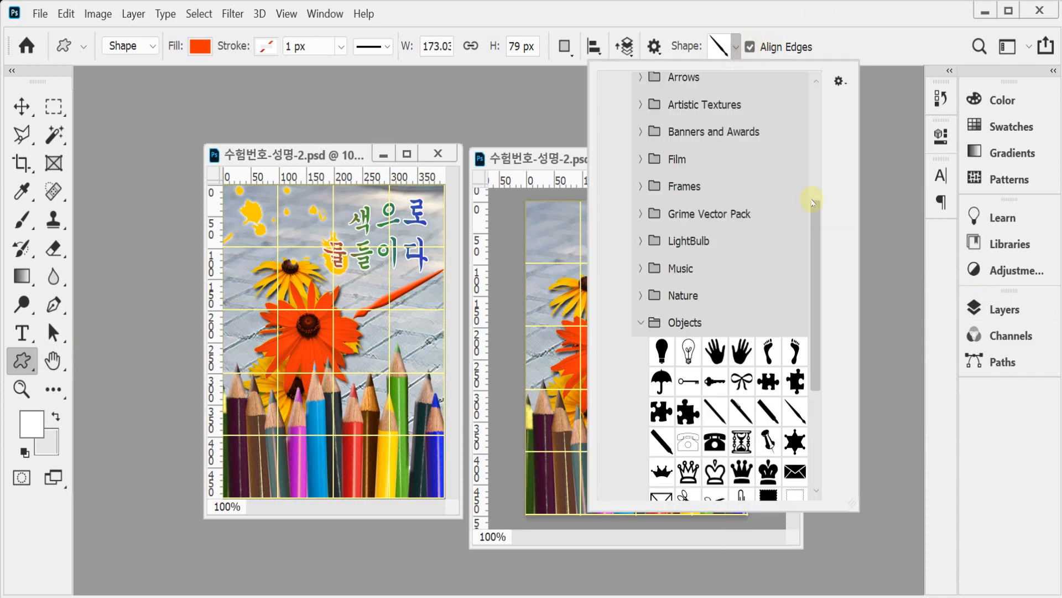
{"action": "left_click_drag", "start_coordinate": [815, 304], "coordinate": [824, 356]}
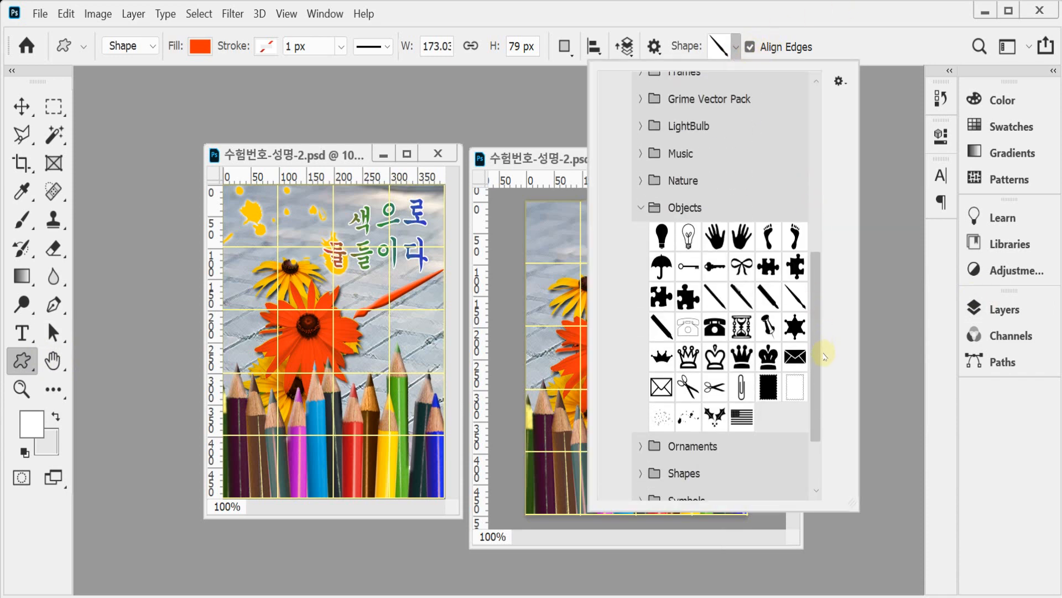
{"action": "left_click", "coordinate": [688, 416]}
{"action": "left_click", "coordinate": [573, 17]}
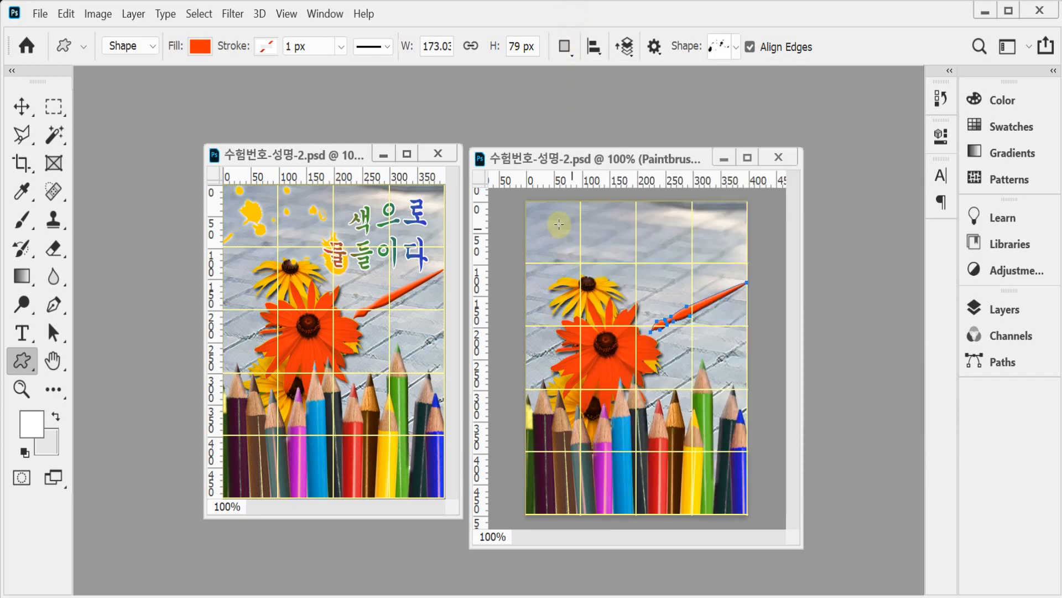
{"action": "left_click_drag", "start_coordinate": [519, 209], "coordinate": [665, 356]}
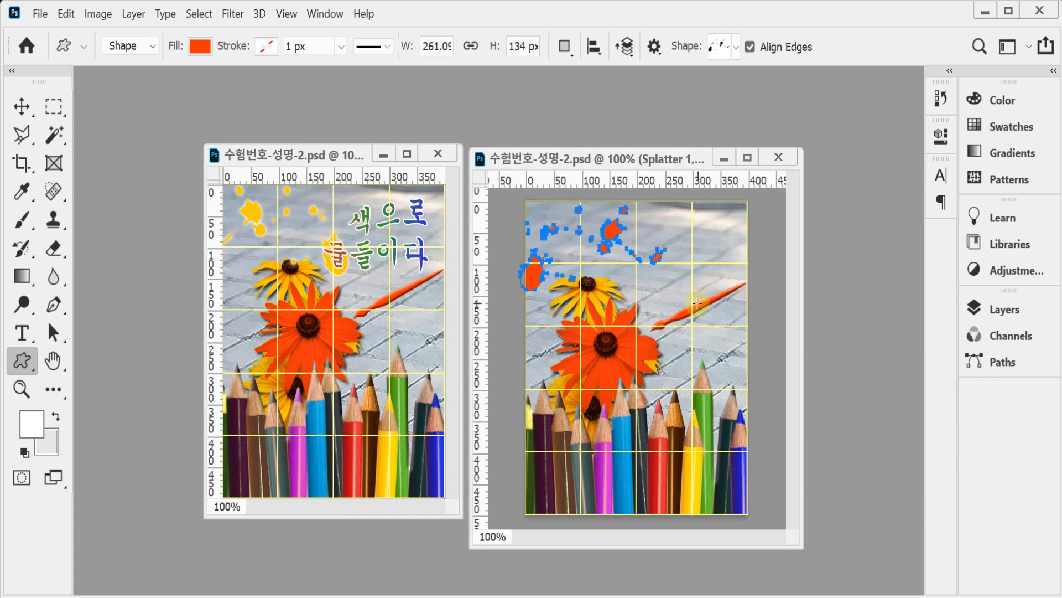
- Change the splatter shape's fill colour to #fc0
{"action": "left_click", "coordinate": [1005, 310]}
{"action": "double_click", "coordinate": [767, 419]}
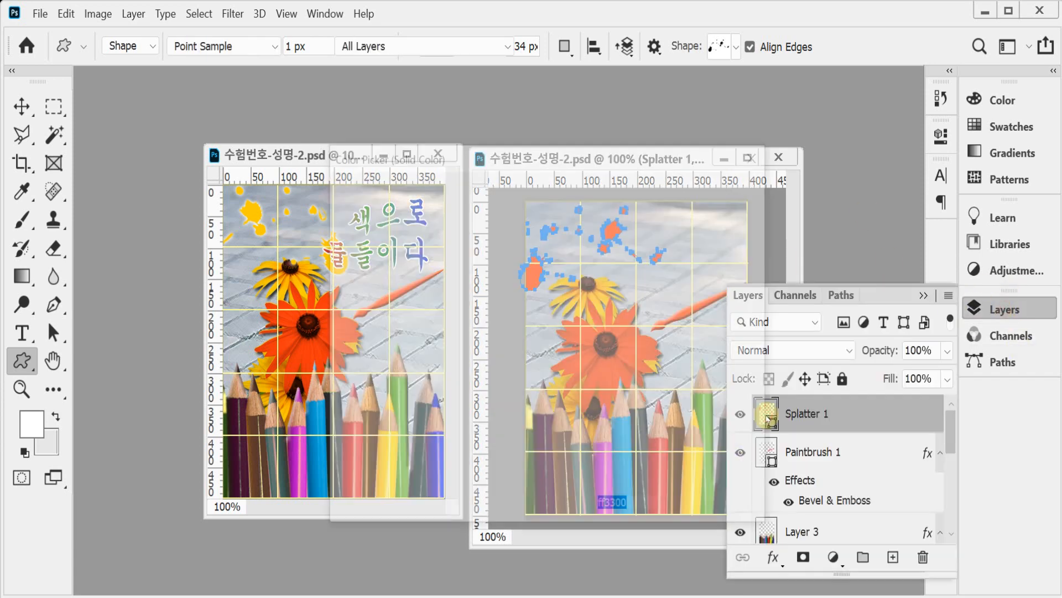
{"action": "type", "text": "fc0"}
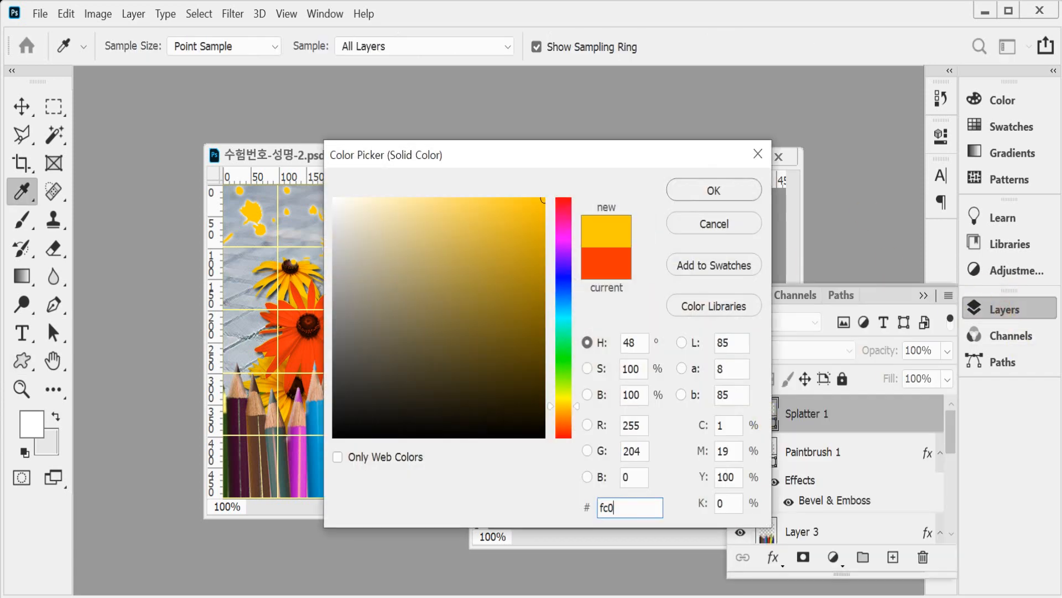
{"action": "key", "text": "Return"}
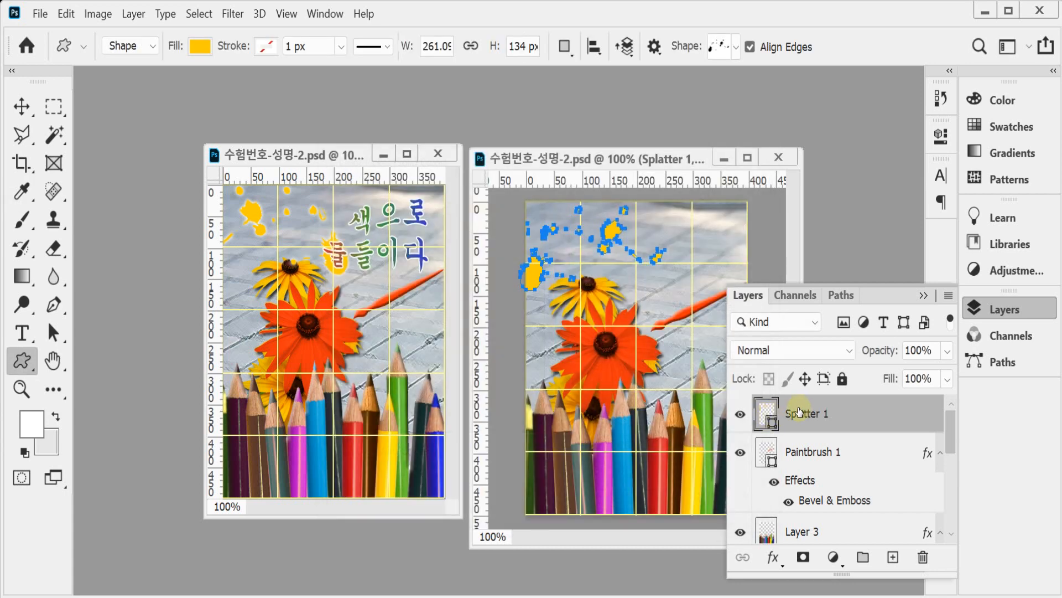
- Flip the splatter shape horizontally, scale it to about 97% and place its centre at about X 103 px, Y 71 px
{"action": "key", "text": "ctrl+t"}
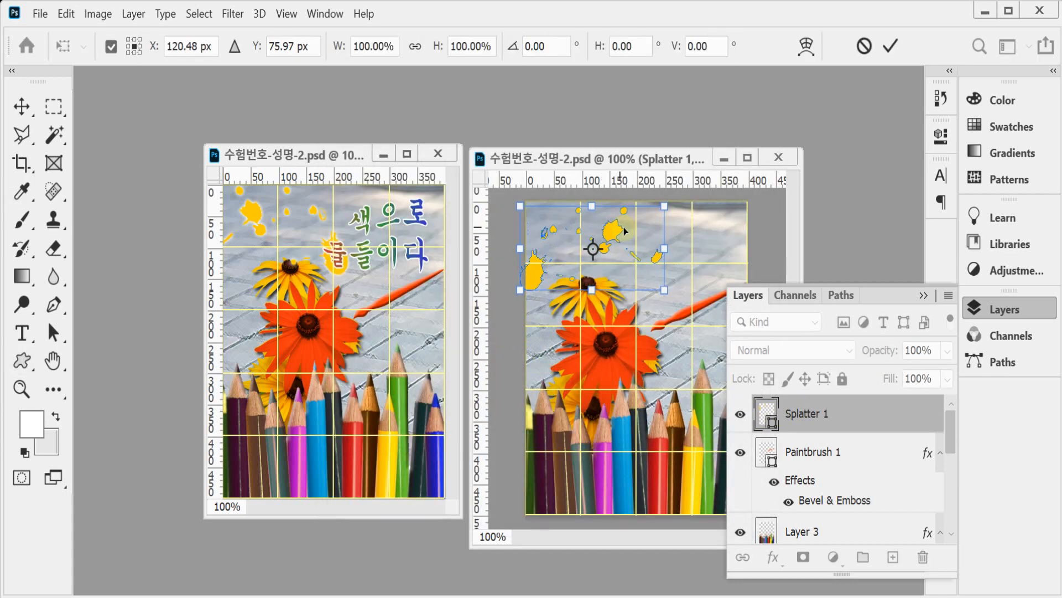
{"action": "right_click", "coordinate": [625, 229]}
{"action": "left_click", "coordinate": [689, 554]}
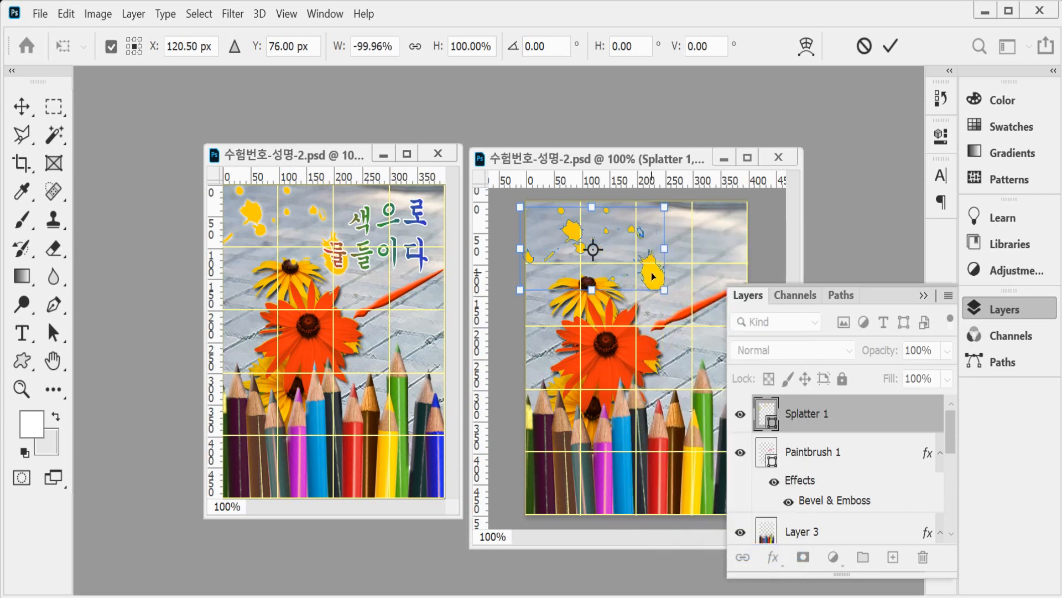
{"action": "left_click_drag", "start_coordinate": [652, 272], "coordinate": [643, 277]}
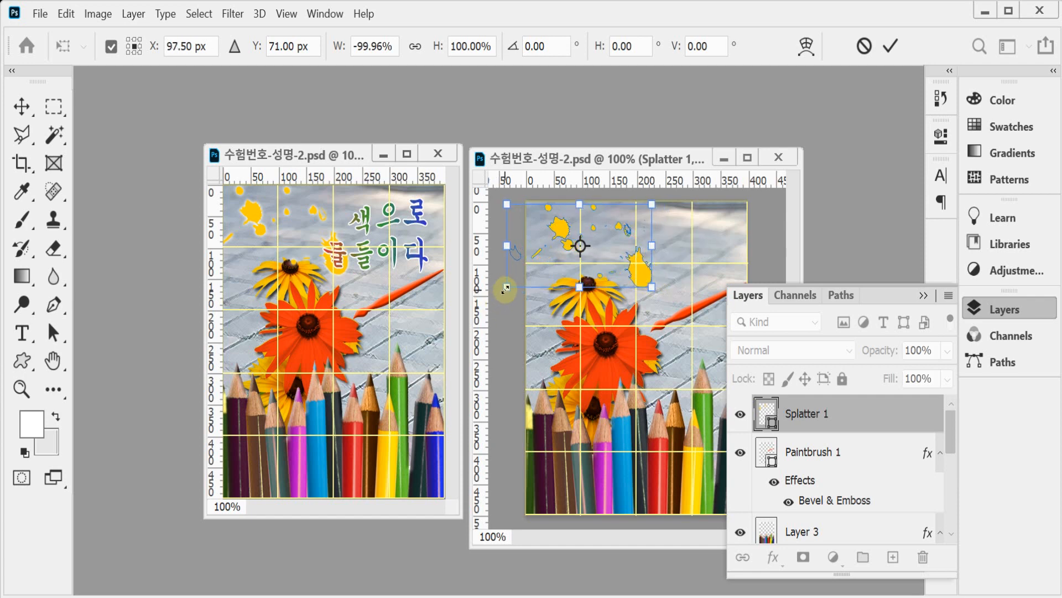
{"action": "left_click_drag", "start_coordinate": [507, 286], "coordinate": [518, 279]}
{"action": "mouse_move", "coordinate": [641, 272]}
{"action": "left_mouse_down"}
{"action": "mouse_move", "coordinate": [632, 272]}
{"action": "mouse_move", "coordinate": [655, 287]}
{"action": "mouse_move", "coordinate": [634, 267]}
{"action": "left_mouse_up"}
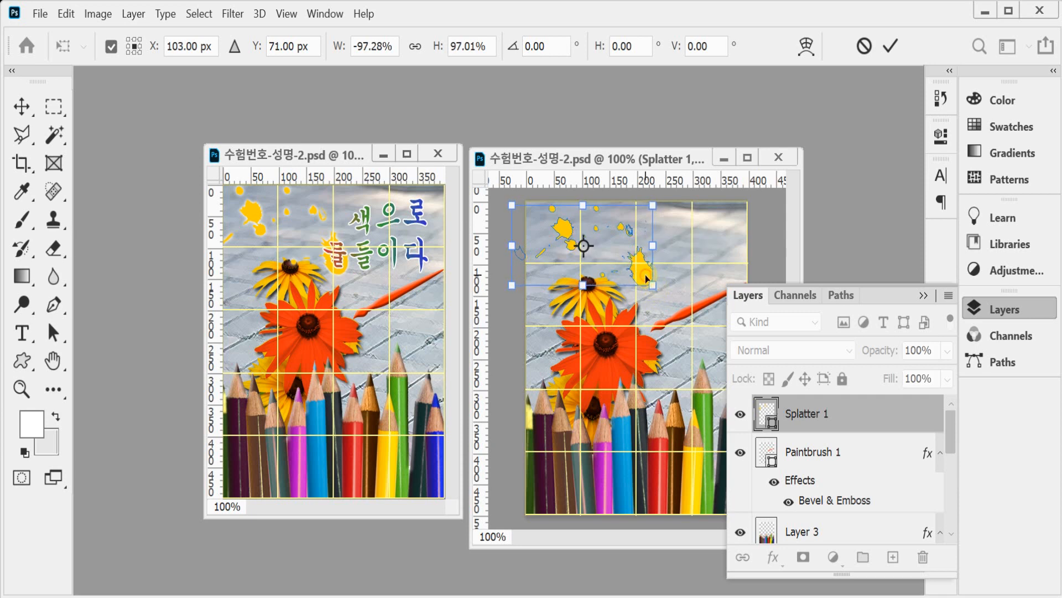
{"action": "key", "text": "Return"}
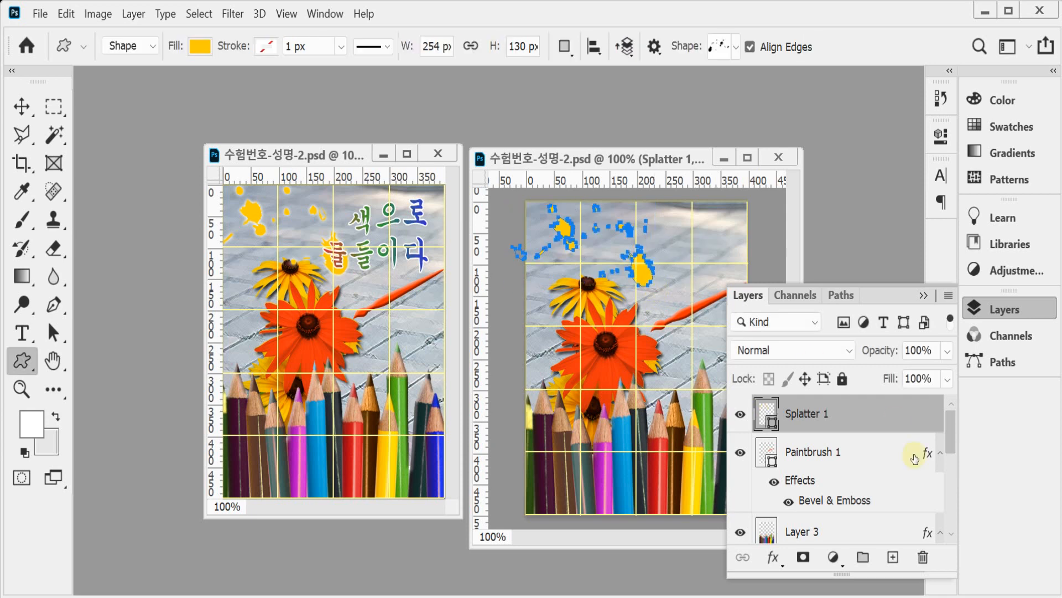
- Apply an Outer Glow layer style with a size of 7 px to the splatter shape layer
{"action": "left_click", "coordinate": [773, 557]}
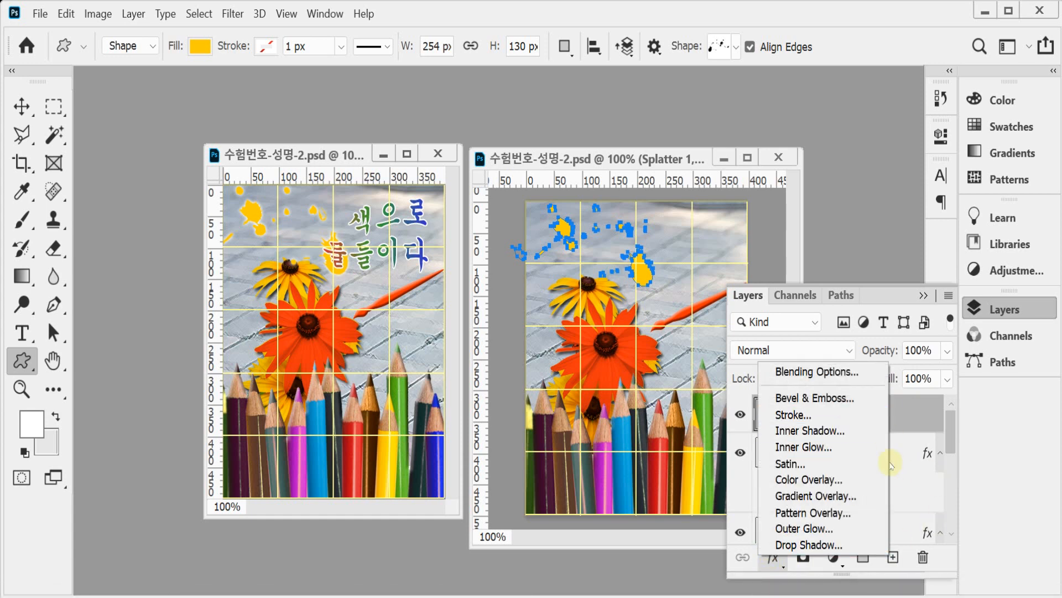
{"action": "left_click", "coordinate": [830, 534]}
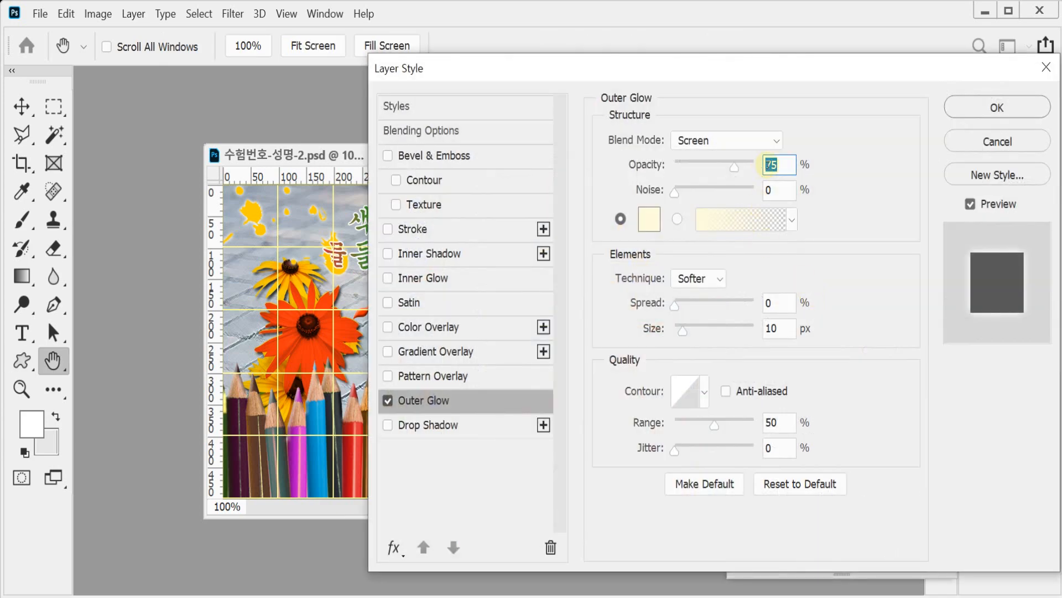
{"action": "left_click_drag", "start_coordinate": [787, 330], "coordinate": [737, 291]}
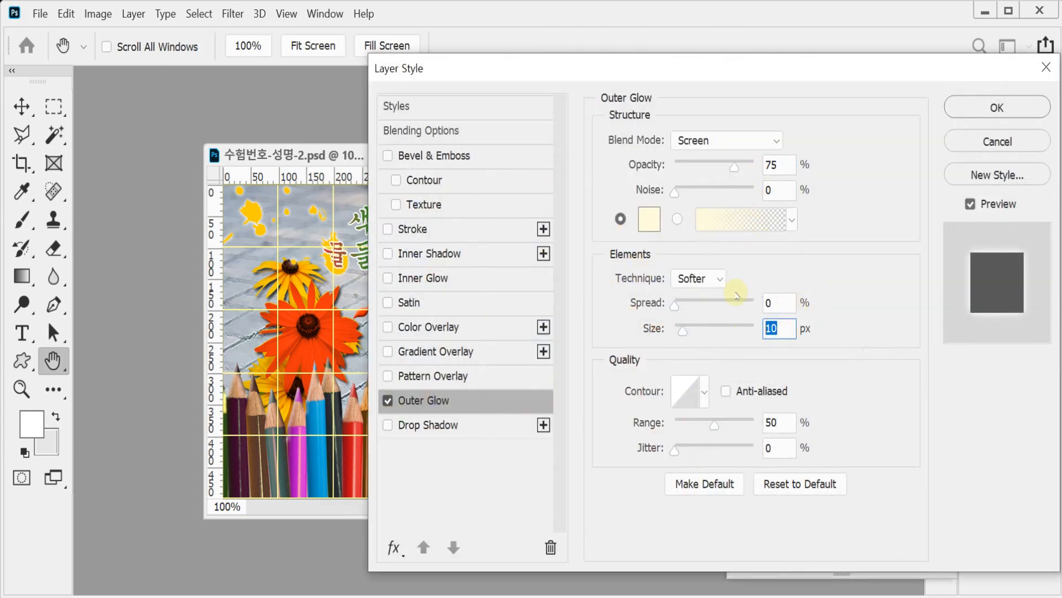
{"action": "type", "text": "7"}
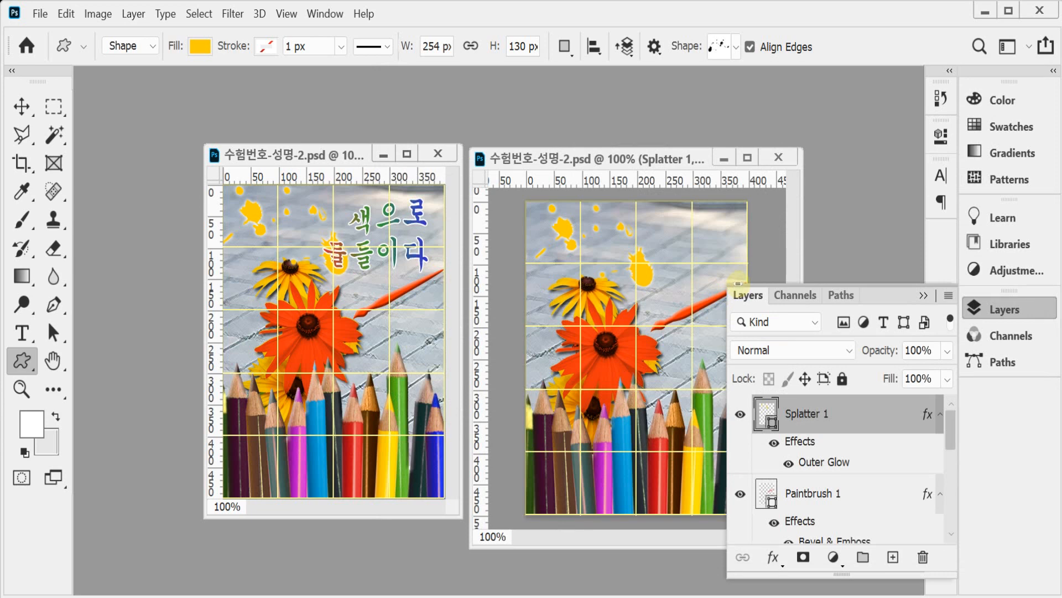
{"action": "left_click", "coordinate": [1004, 308]}
- Copy the whole two-line title text from the reference poster with the Type tool
{"action": "left_click", "coordinate": [22, 333]}
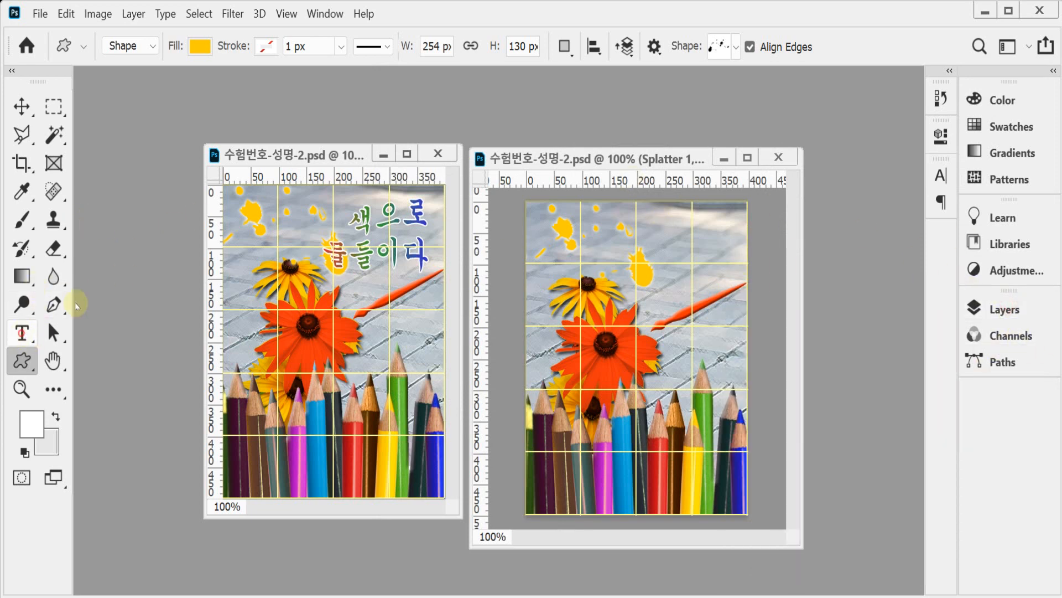
{"action": "left_click", "coordinate": [380, 219]}
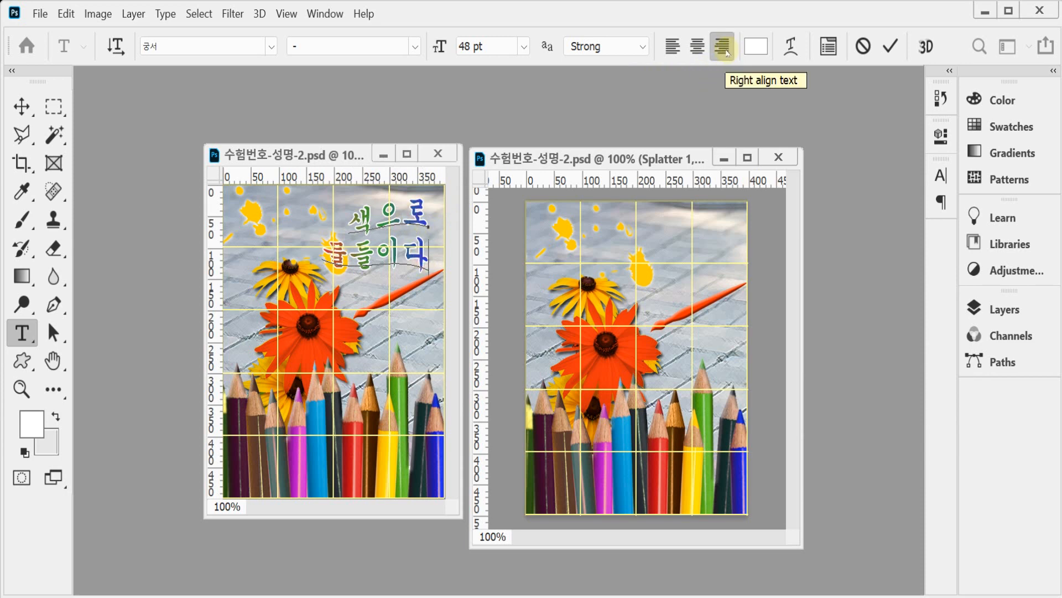
{"action": "key", "text": "ctrl"}
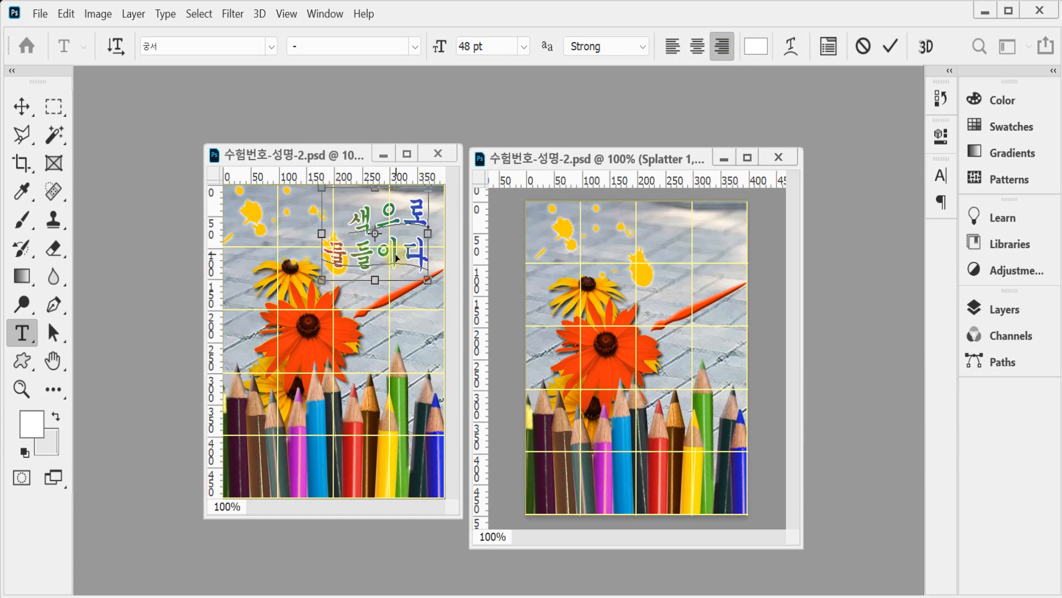
{"action": "key", "text": "ctrl+a"}
{"action": "key", "text": "ctrl+c"}
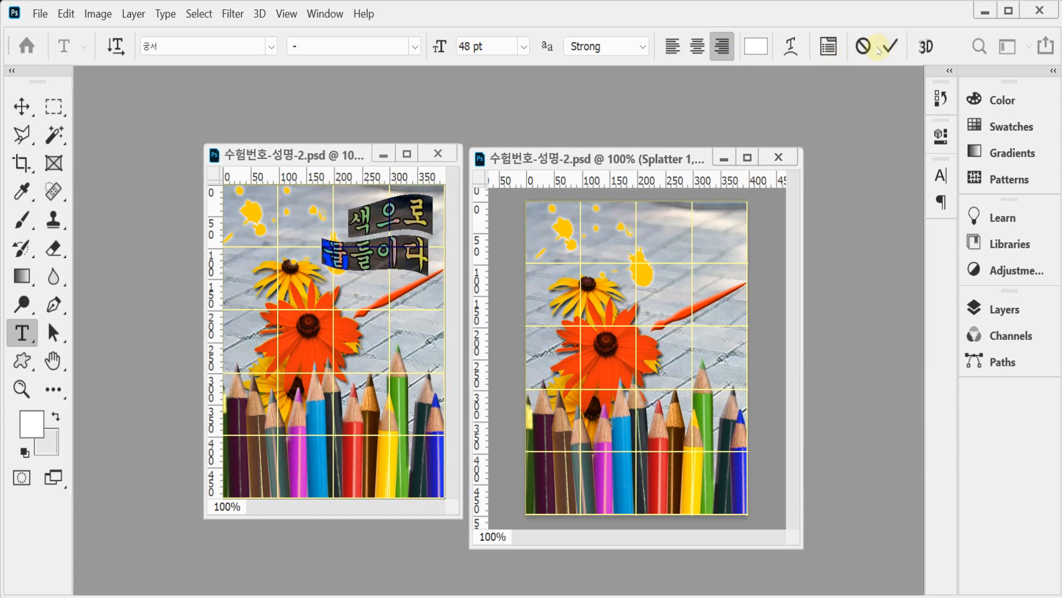
{"action": "left_click", "coordinate": [889, 46]}
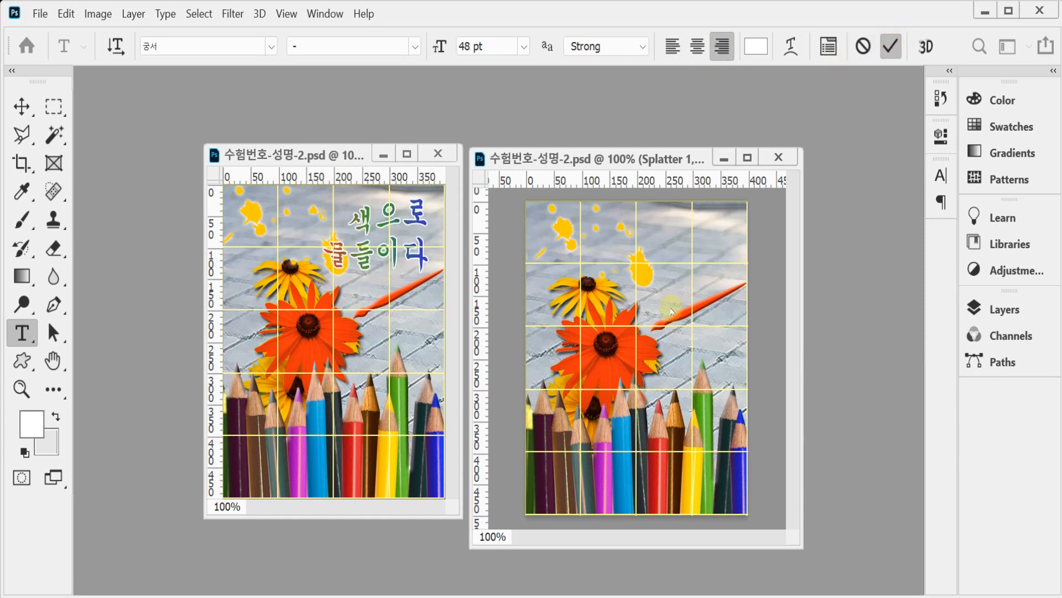
- Paste the two-line title 색으로 물들이다 as new text in the working poster's upper-right area
{"action": "left_click", "coordinate": [650, 233]}
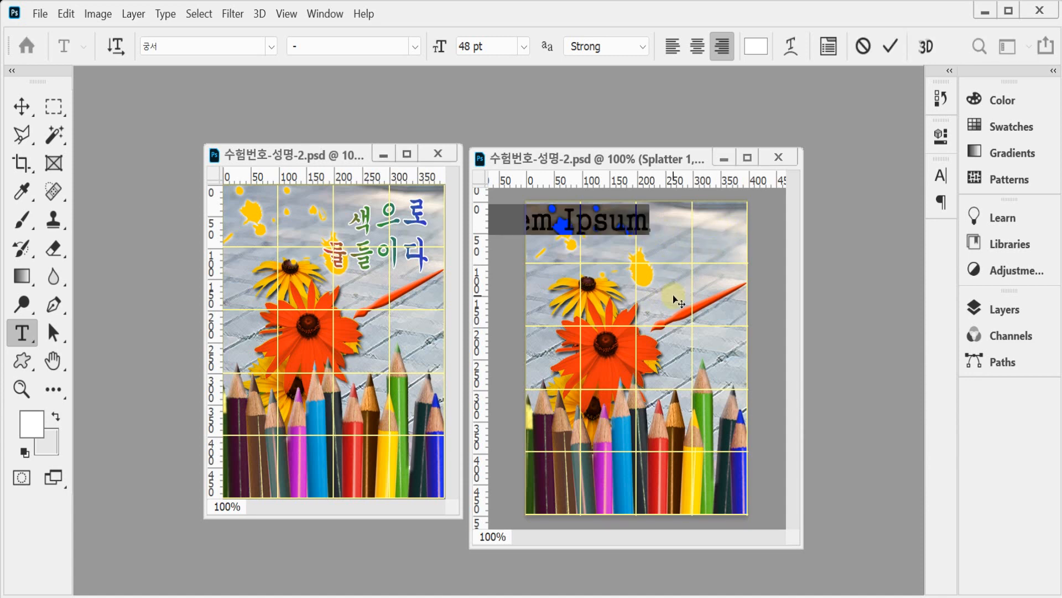
{"action": "left_click_drag", "start_coordinate": [673, 294], "coordinate": [764, 306]}
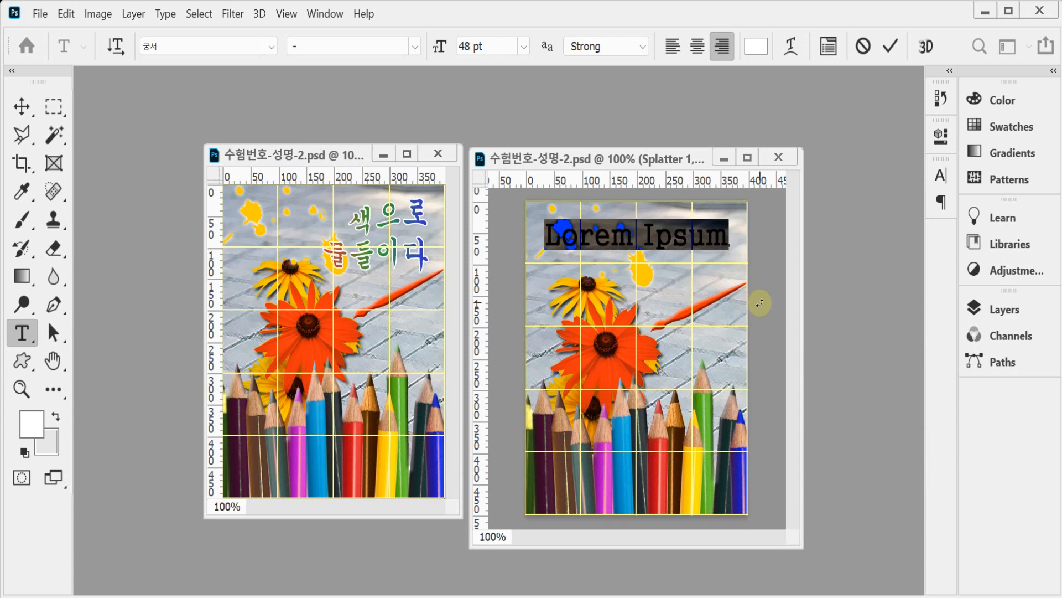
{"action": "key", "text": "ctrl+v"}
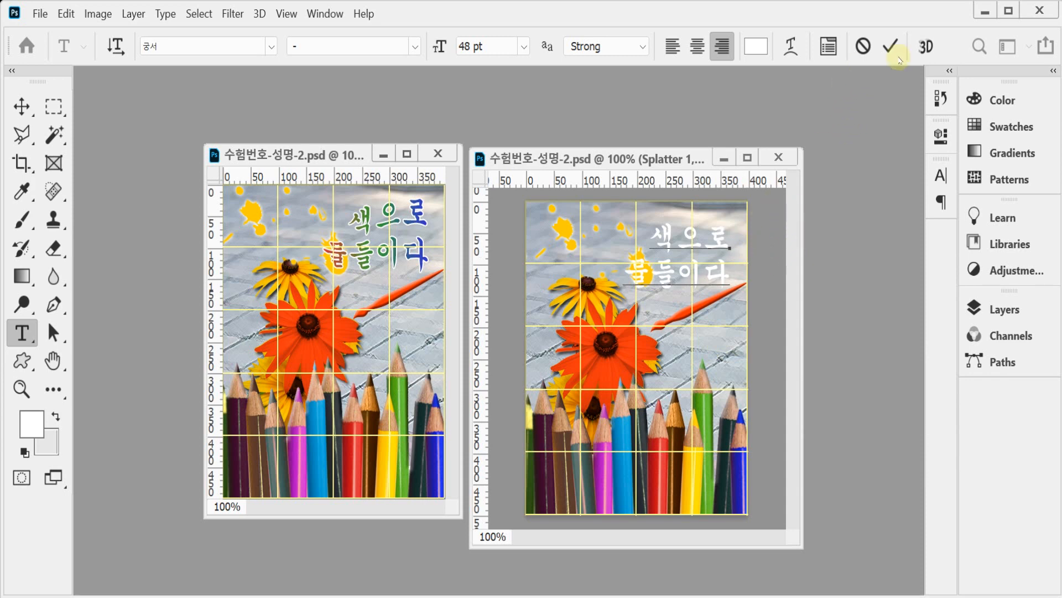
- Warp the title text with the horizontal Flag style and a bend of -10%
{"action": "left_click", "coordinate": [791, 53]}
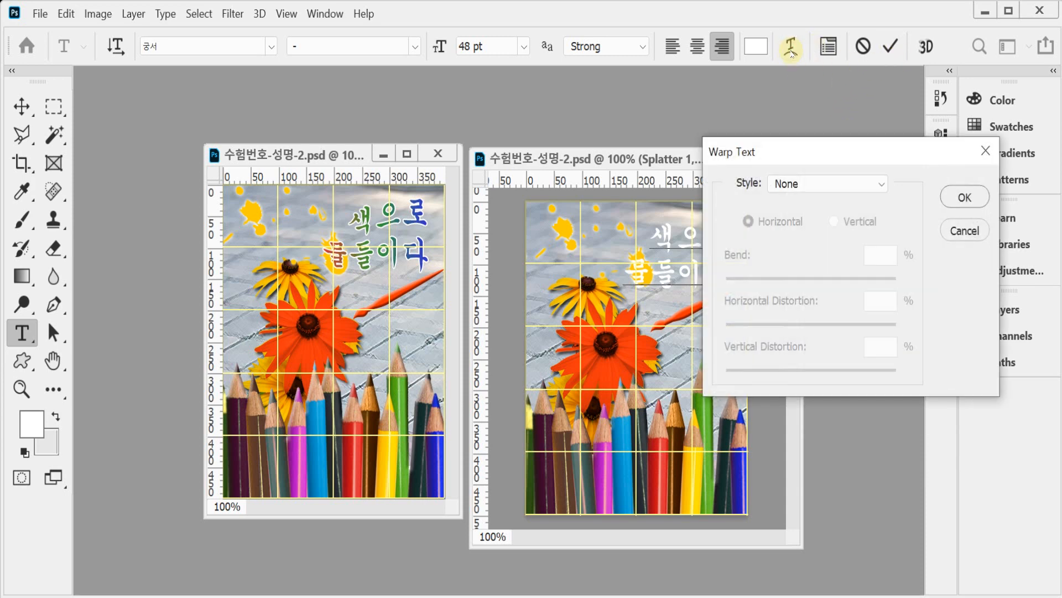
{"action": "left_click_drag", "start_coordinate": [745, 160], "coordinate": [770, 151]}
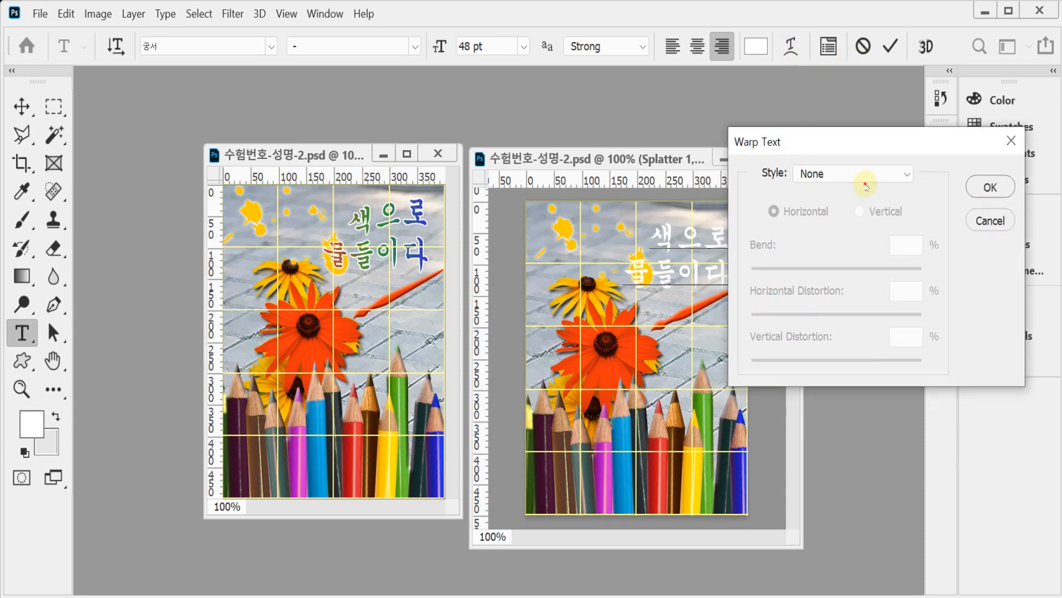
{"action": "left_click", "coordinate": [865, 181]}
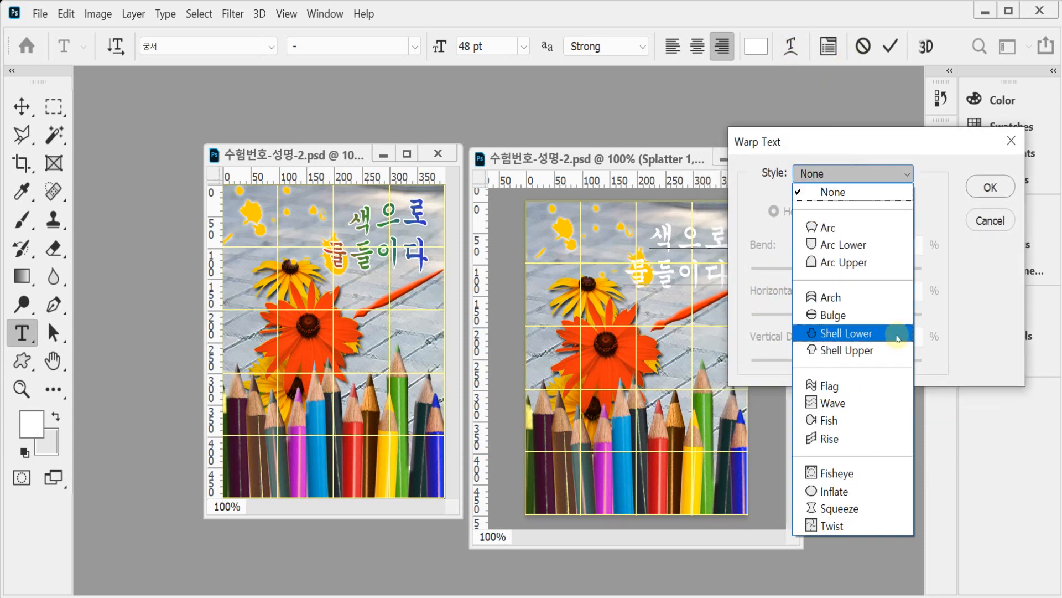
{"action": "left_click", "coordinate": [873, 393]}
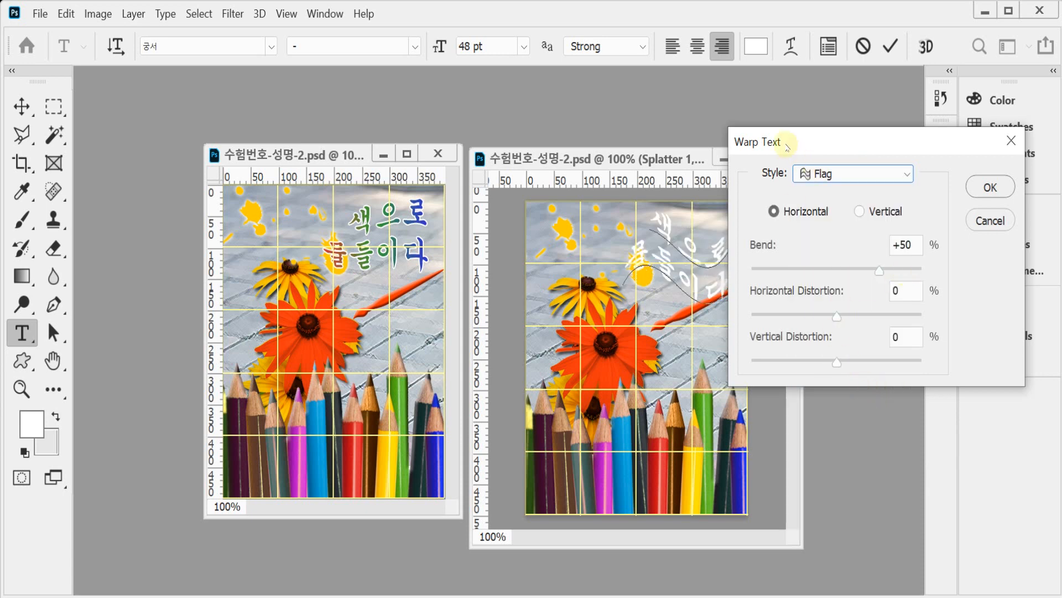
{"action": "left_click_drag", "start_coordinate": [787, 147], "coordinate": [805, 148]}
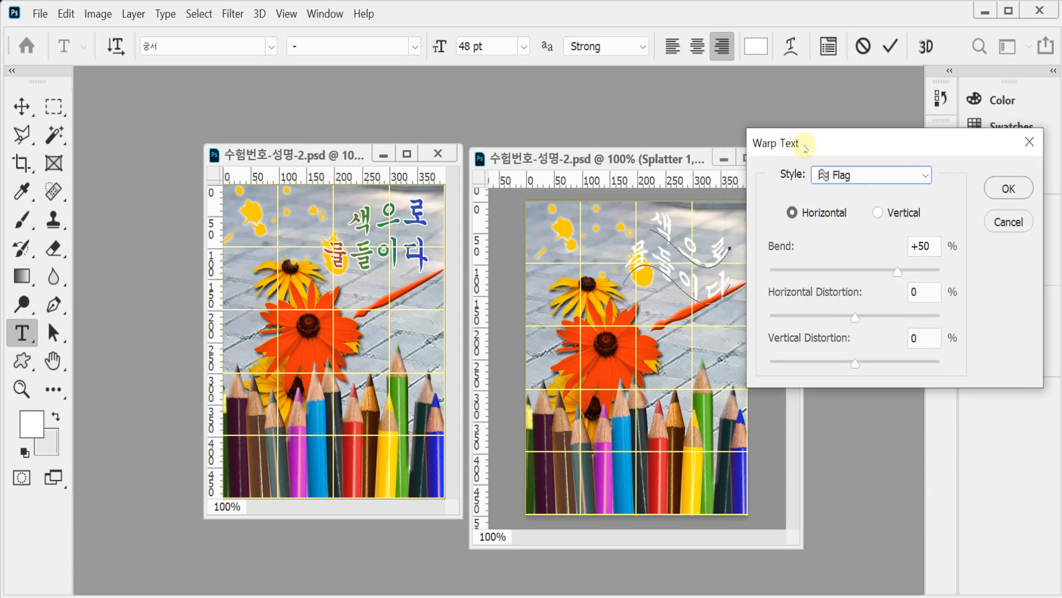
{"action": "left_click_drag", "start_coordinate": [897, 272], "coordinate": [834, 273]}
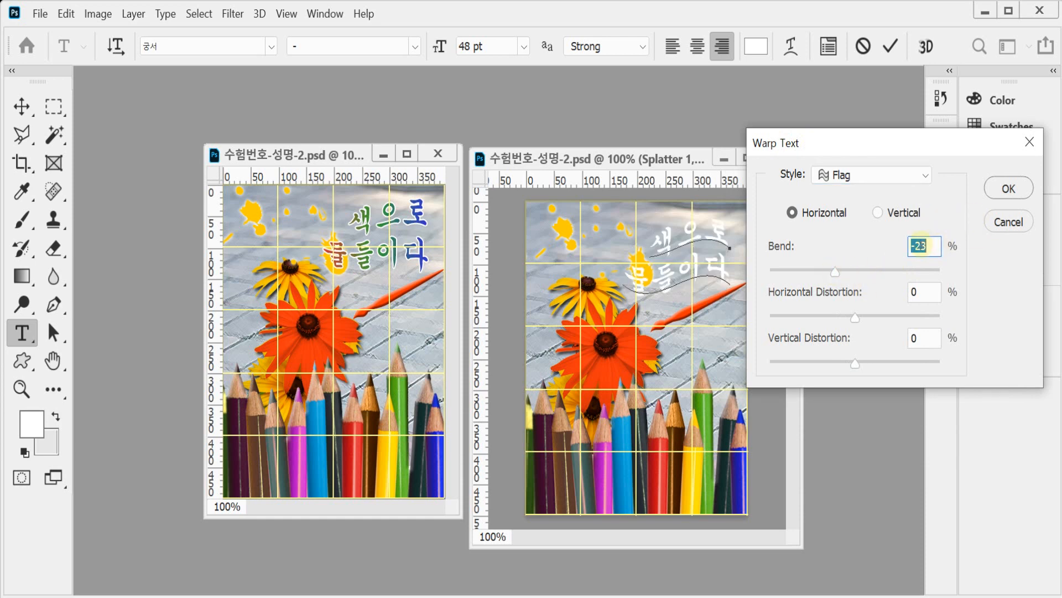
{"action": "type", "text": "-10"}
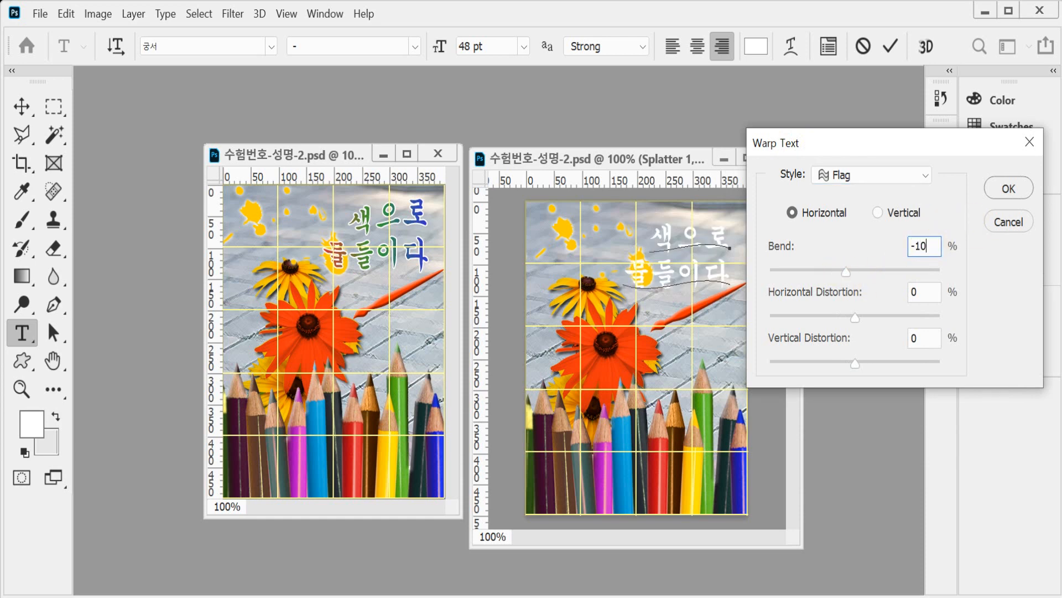
{"action": "left_click", "coordinate": [1009, 188]}
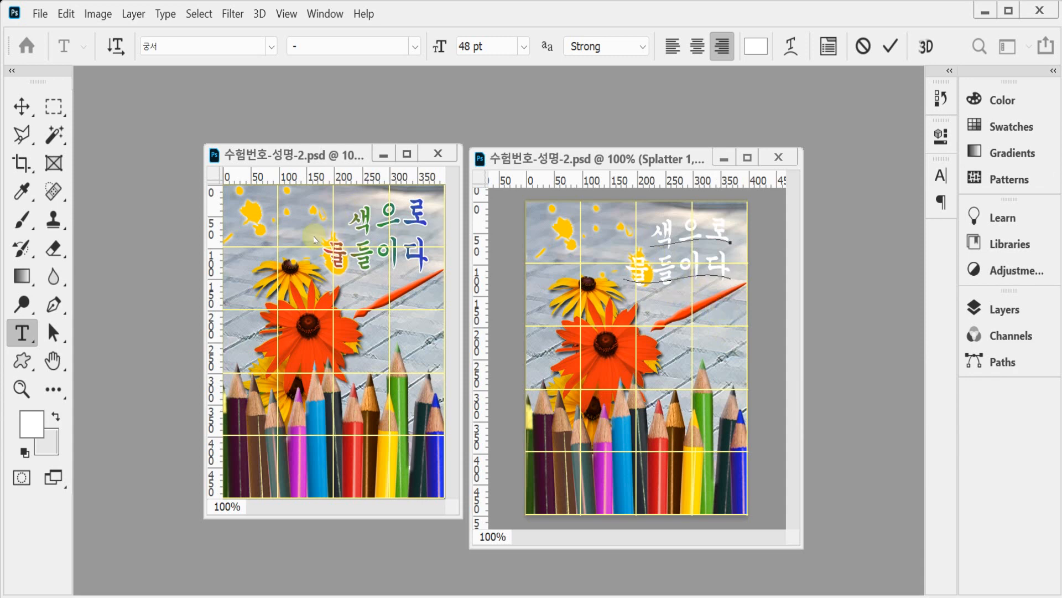
- Set the title text warp's horizontal distortion to 20%
{"action": "left_click", "coordinate": [791, 48]}
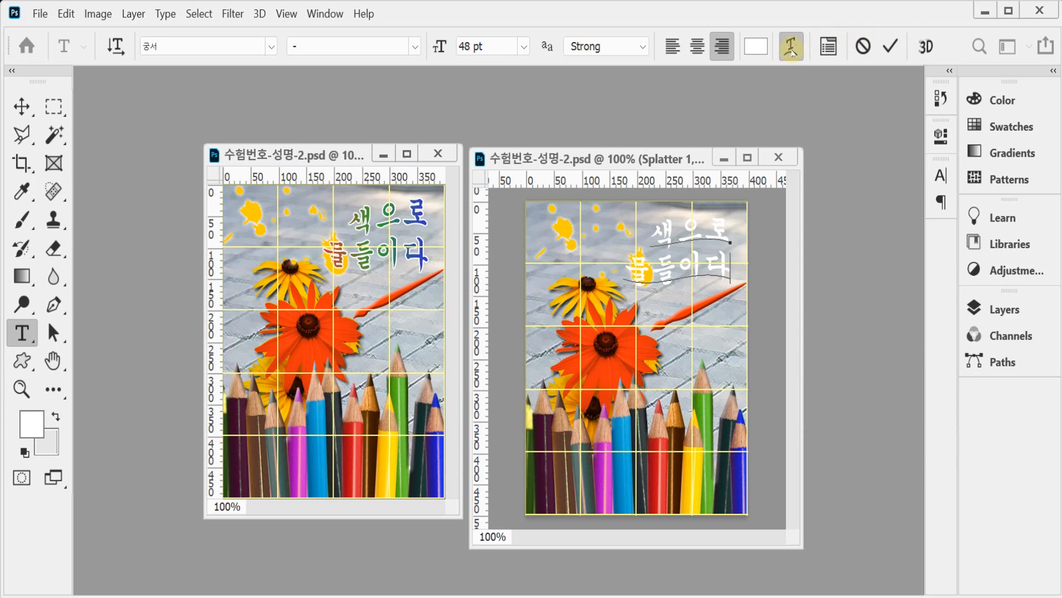
{"action": "left_click_drag", "start_coordinate": [848, 148], "coordinate": [850, 165]}
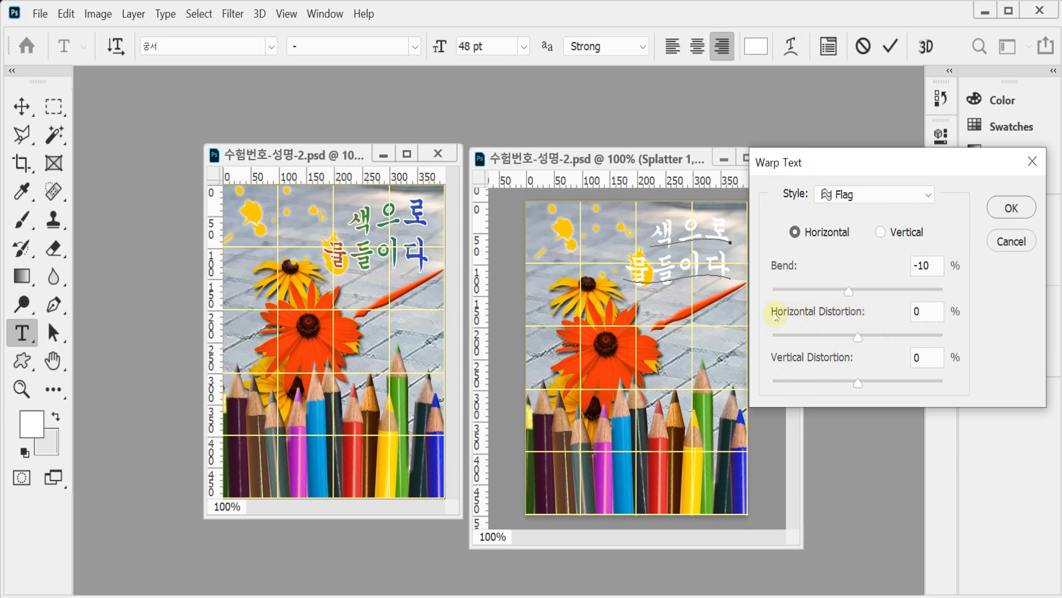
{"action": "double_click", "coordinate": [931, 311]}
{"action": "type", "text": "20"}
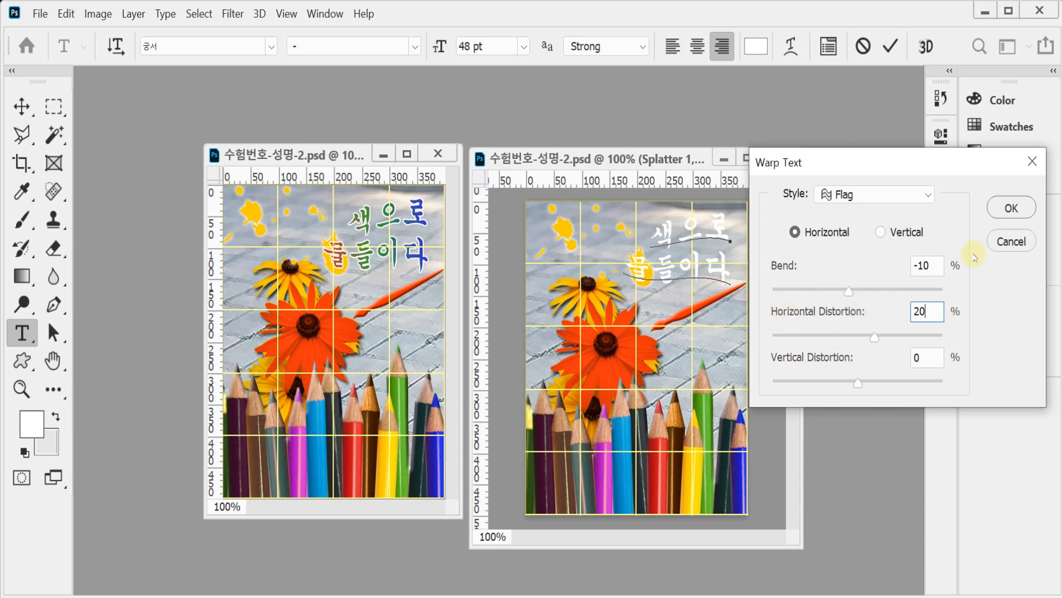
{"action": "left_click", "coordinate": [1003, 213]}
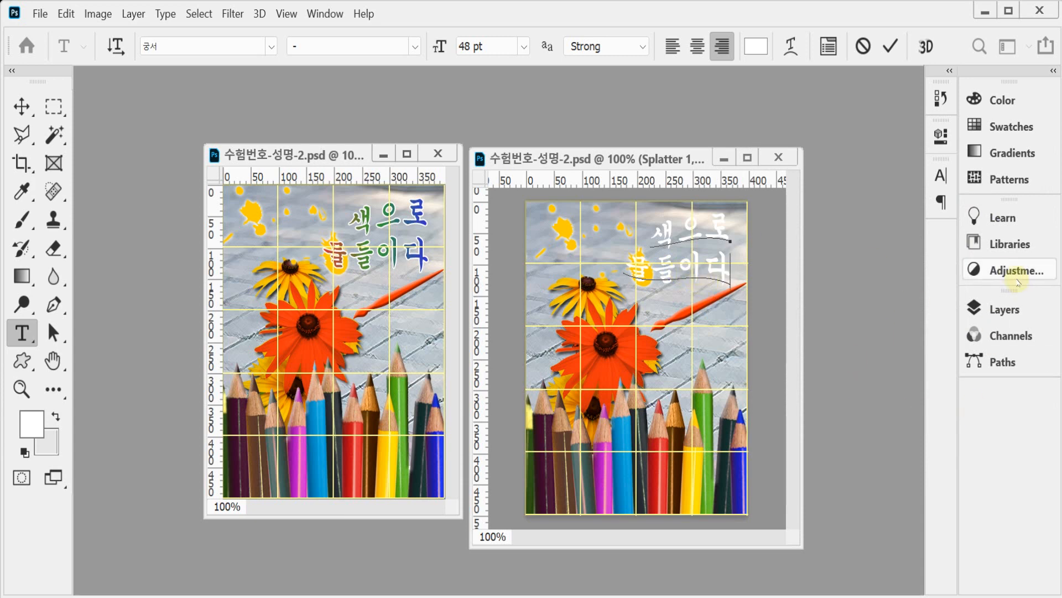
- Add a 2 px outside Stroke layer style in solid white (#ffffff) to the title text layer
{"action": "left_click", "coordinate": [996, 309]}
{"action": "left_click", "coordinate": [768, 556]}
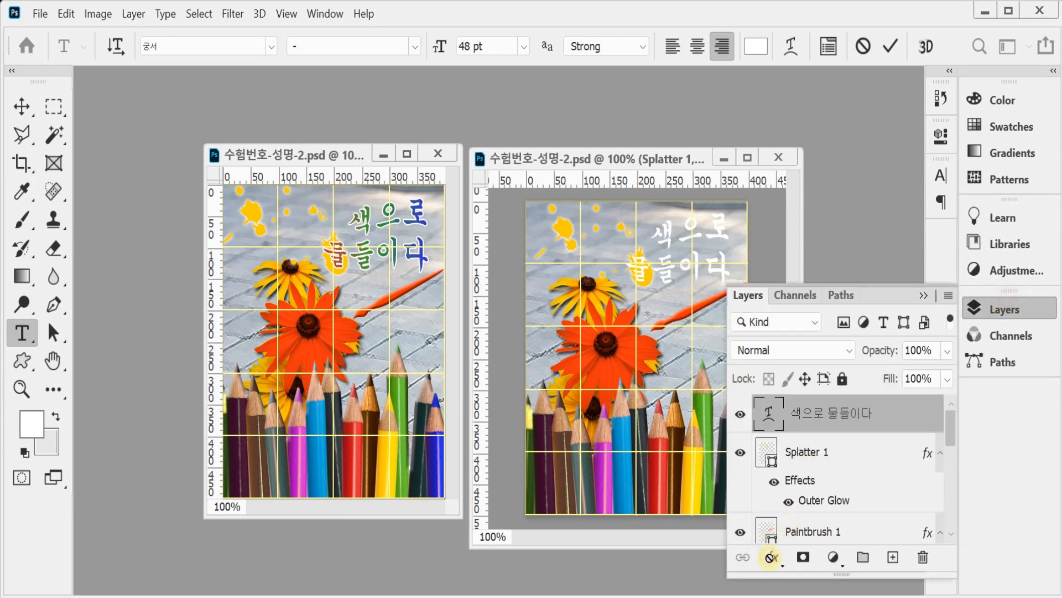
{"action": "left_click", "coordinate": [769, 556]}
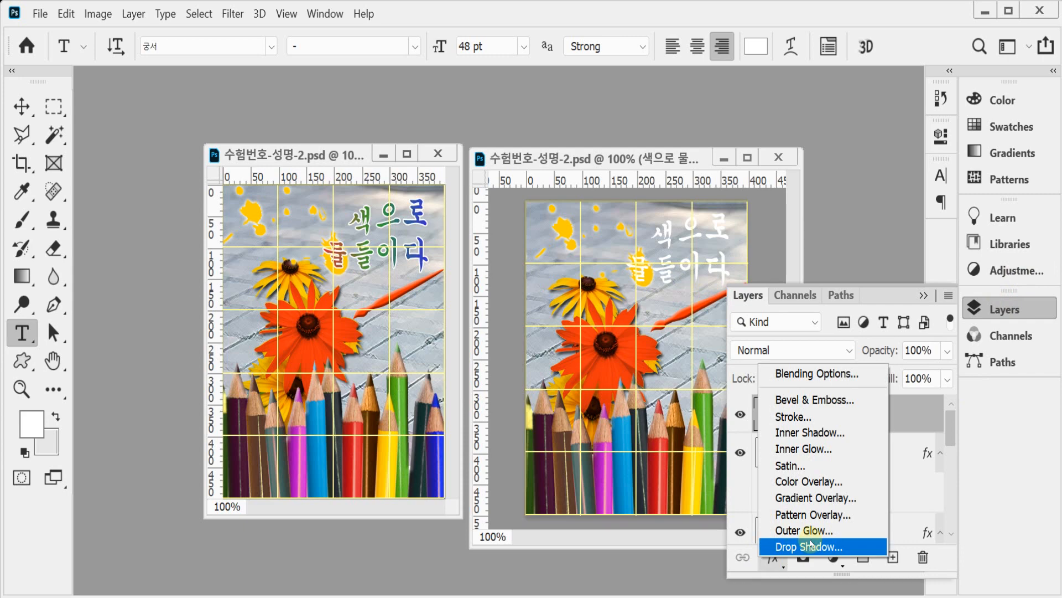
{"action": "left_click", "coordinate": [821, 419]}
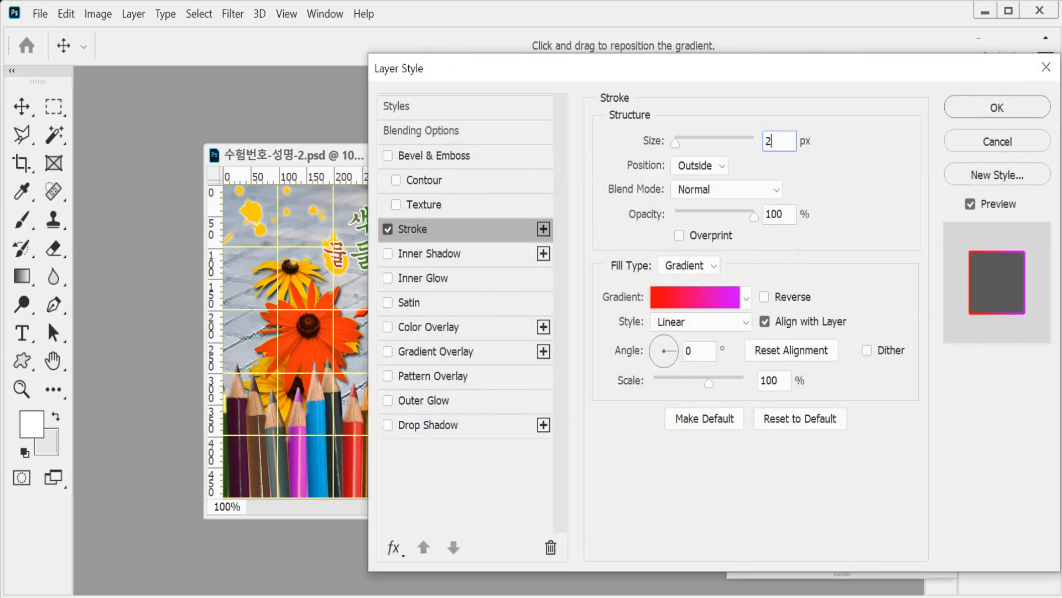
{"action": "left_click", "coordinate": [698, 267]}
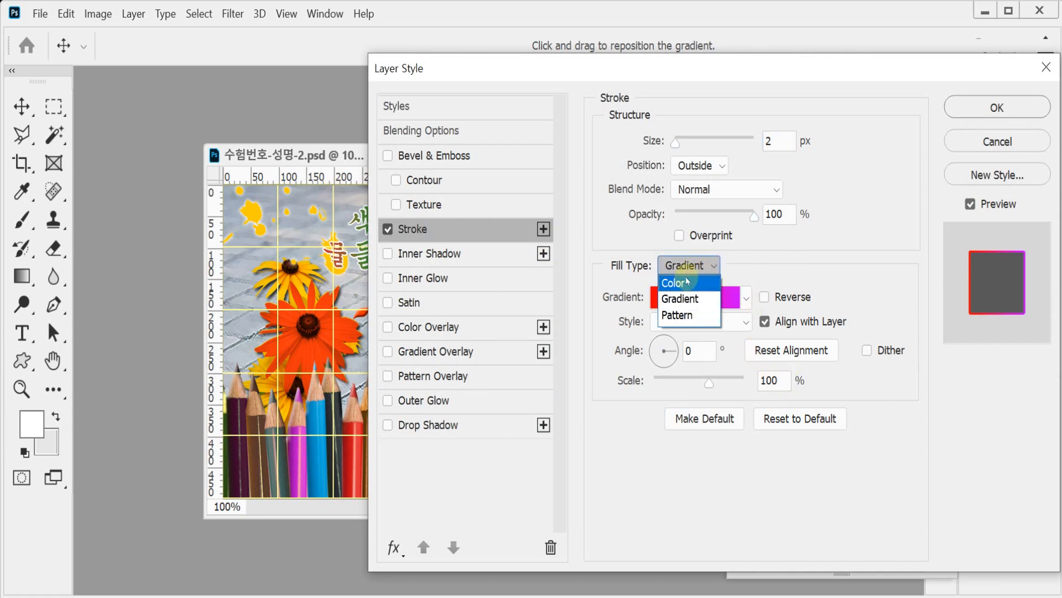
{"action": "left_click", "coordinate": [686, 278]}
{"action": "left_click", "coordinate": [649, 302]}
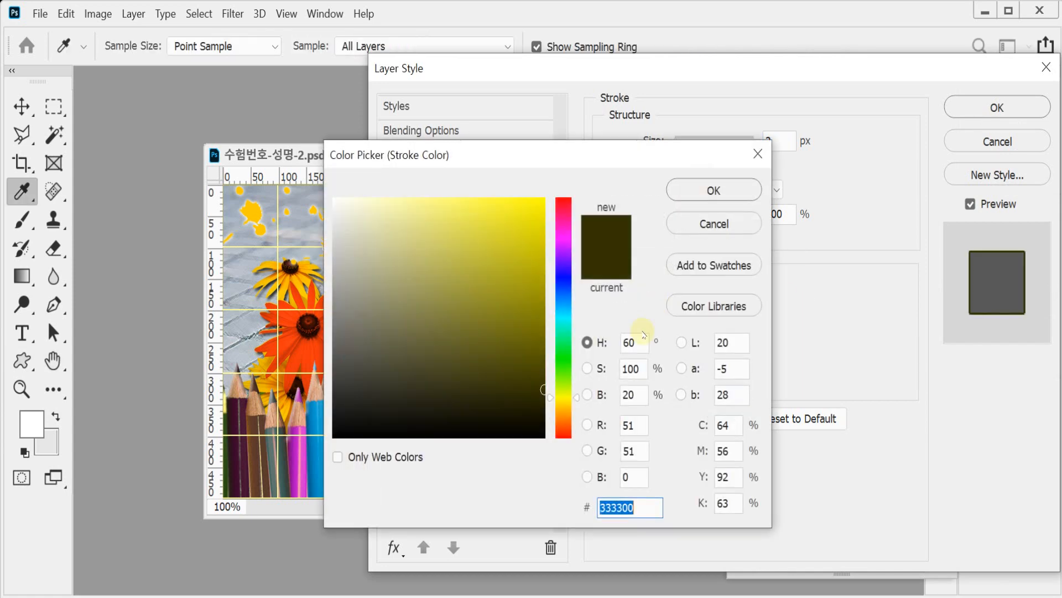
{"action": "left_click_drag", "start_coordinate": [375, 226], "coordinate": [333, 198]}
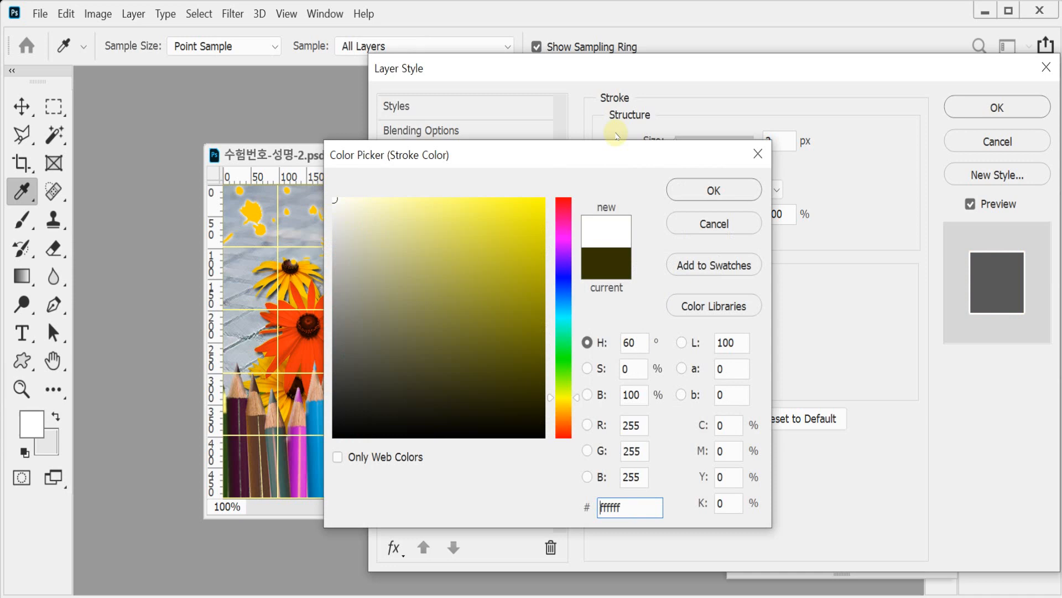
{"action": "left_click", "coordinate": [693, 189]}
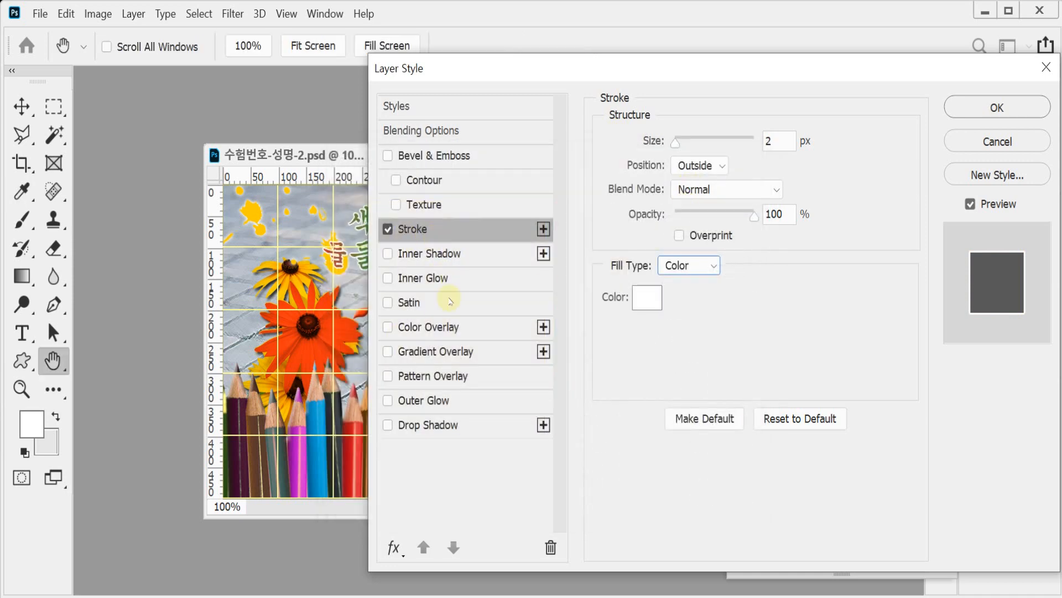
- Add a Gradient Overlay to the title text layer and set the gradient's starting color stop to #c33
{"action": "left_click", "coordinate": [461, 357]}
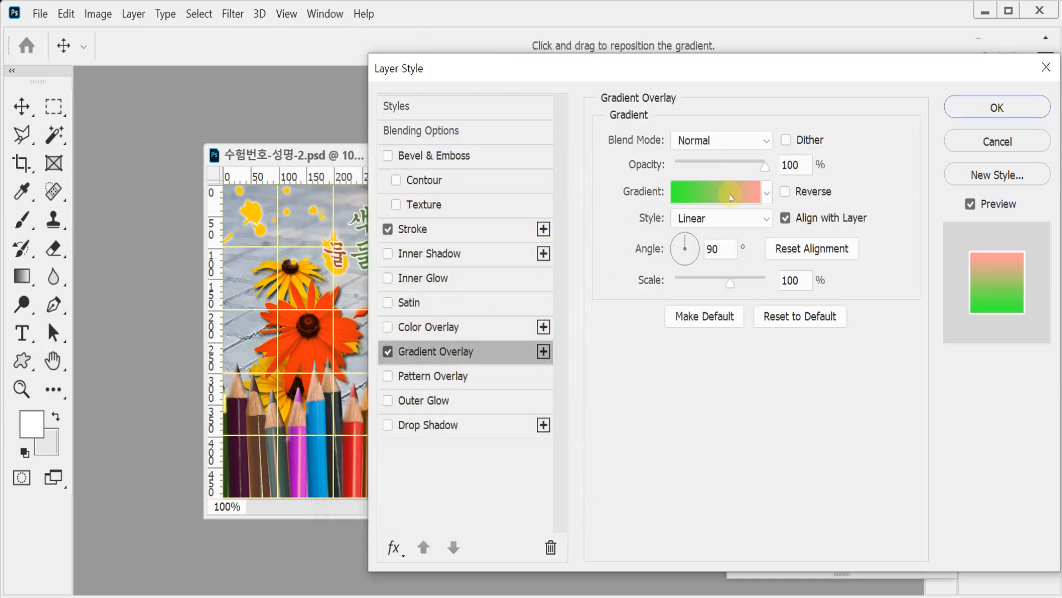
{"action": "left_click", "coordinate": [727, 195]}
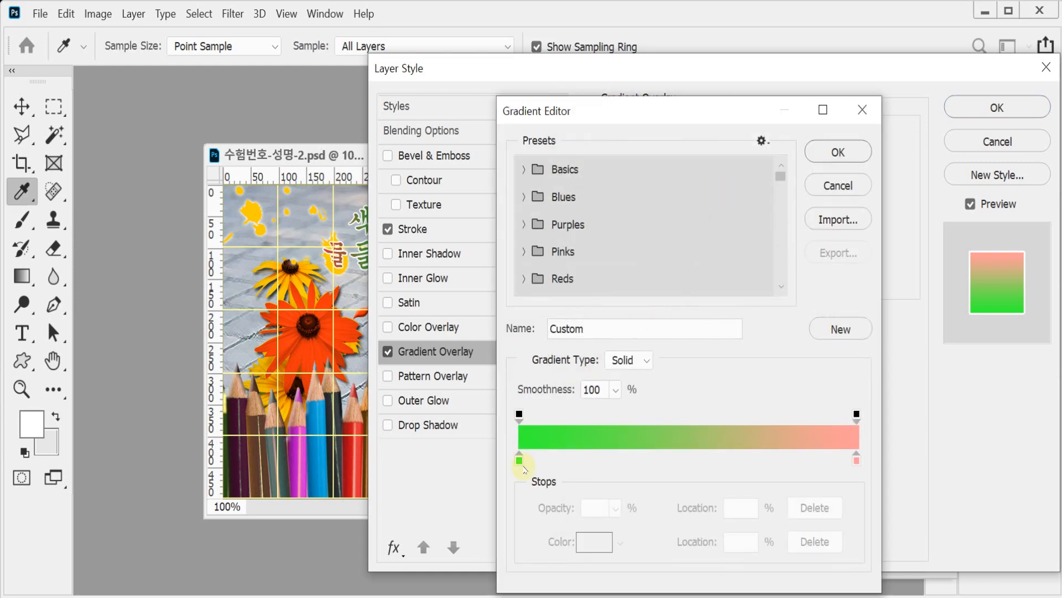
{"action": "left_click", "coordinate": [518, 457]}
{"action": "double_click", "coordinate": [519, 458]}
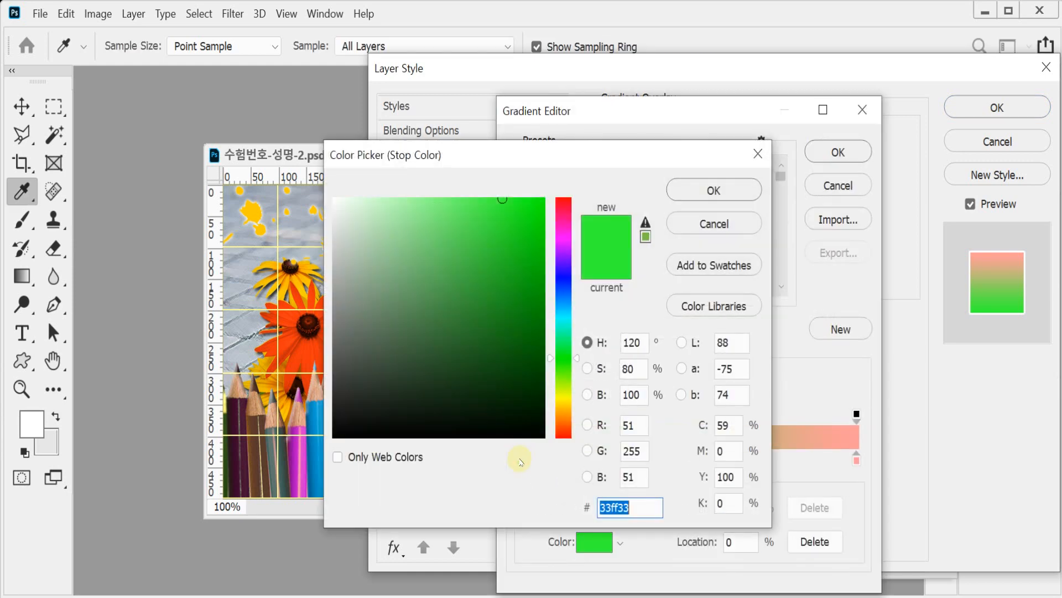
{"action": "type", "text": "c33"}
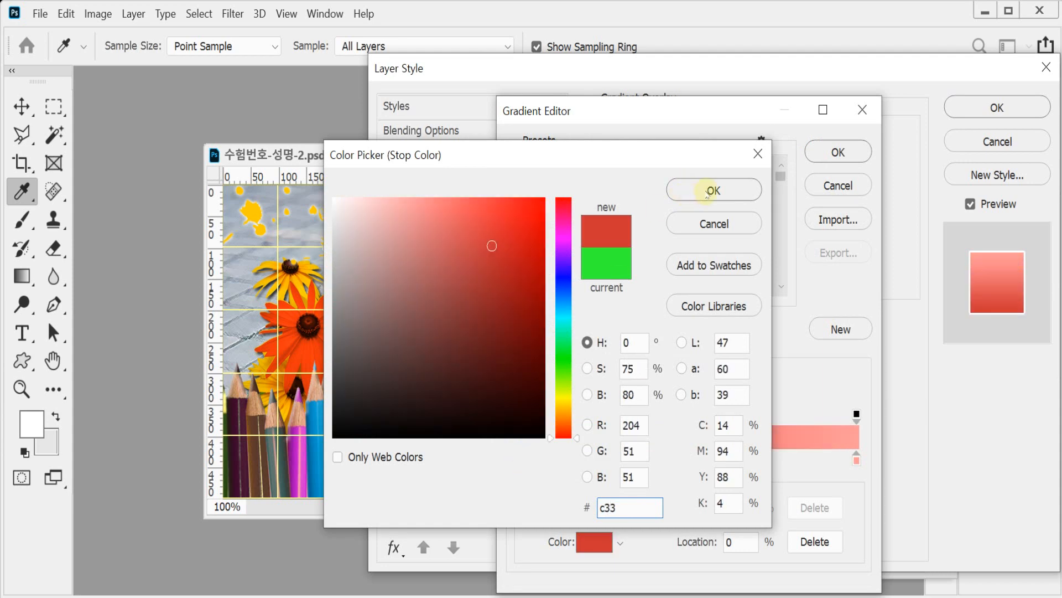
{"action": "left_click", "coordinate": [712, 190]}
- Duplicate the gradient's end stop to the 49% location and color this middle stop #393
{"action": "left_click", "coordinate": [854, 458]}
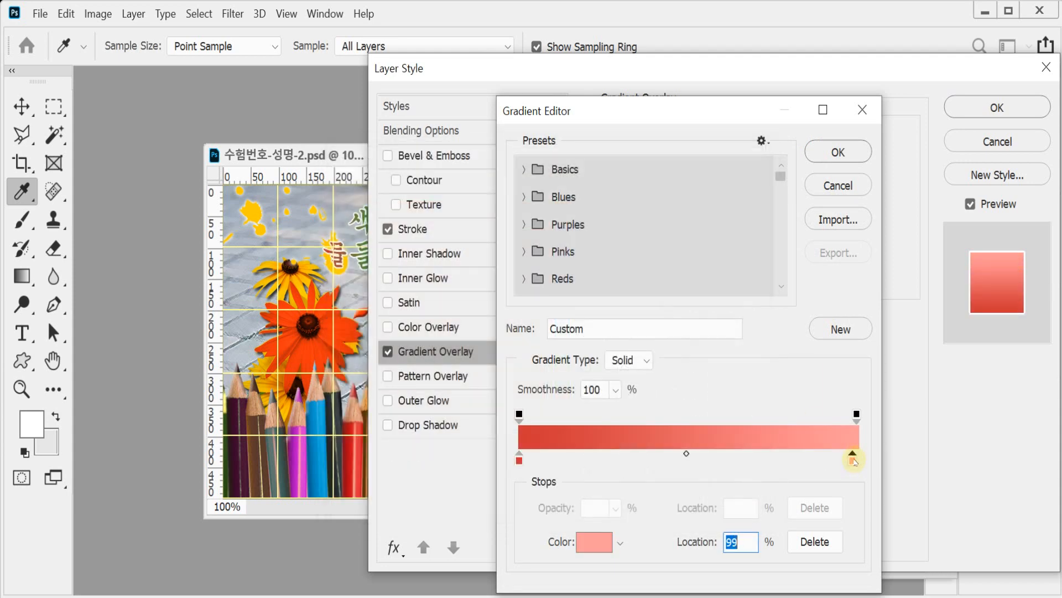
{"action": "left_click_drag", "start_coordinate": [854, 462], "coordinate": [687, 464]}
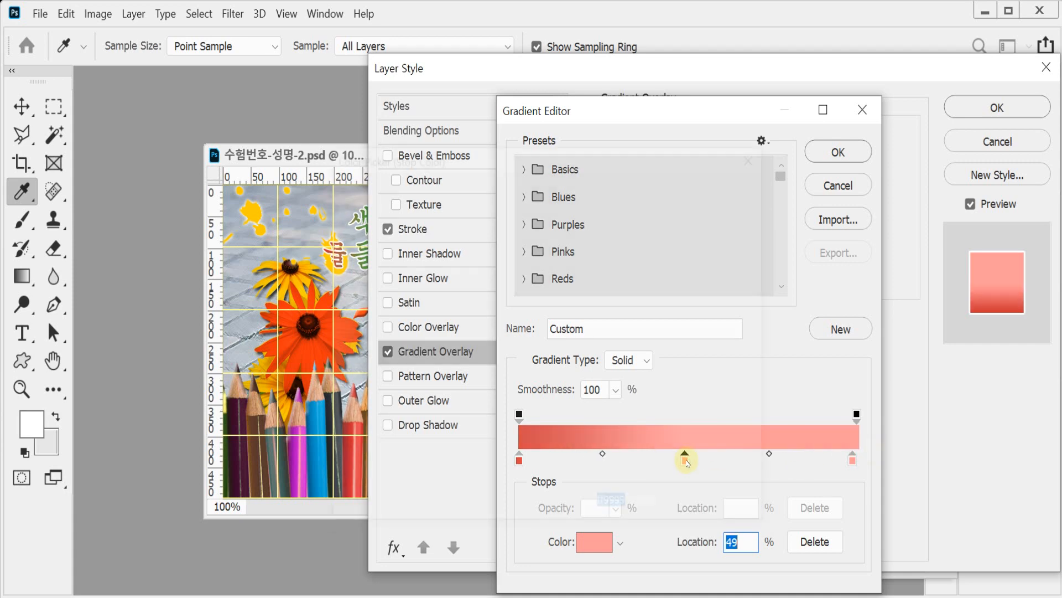
{"action": "double_click", "coordinate": [686, 460]}
{"action": "type", "text": "393"}
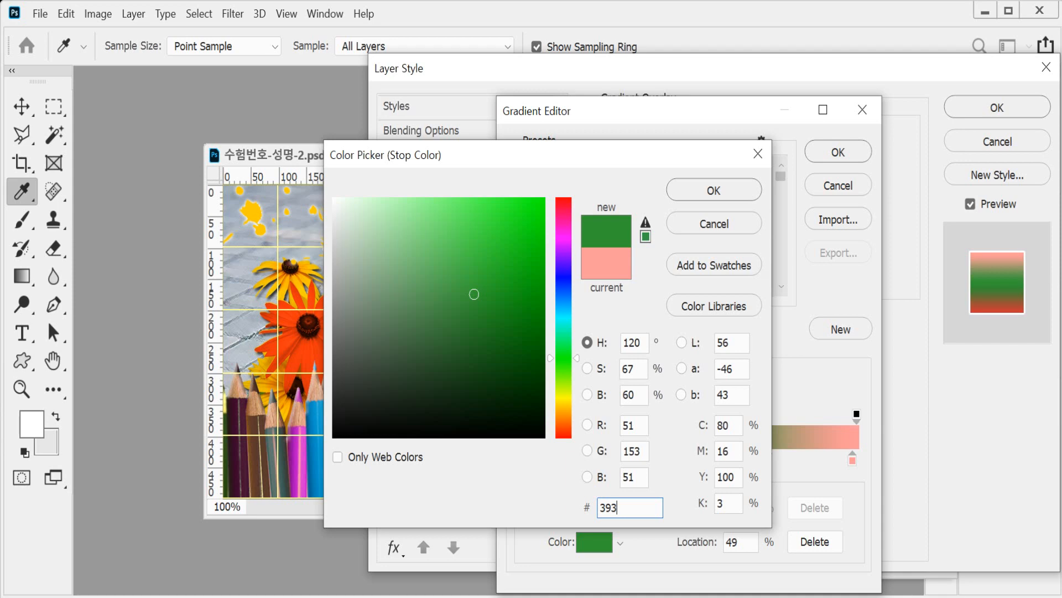
{"action": "key", "text": "Return"}
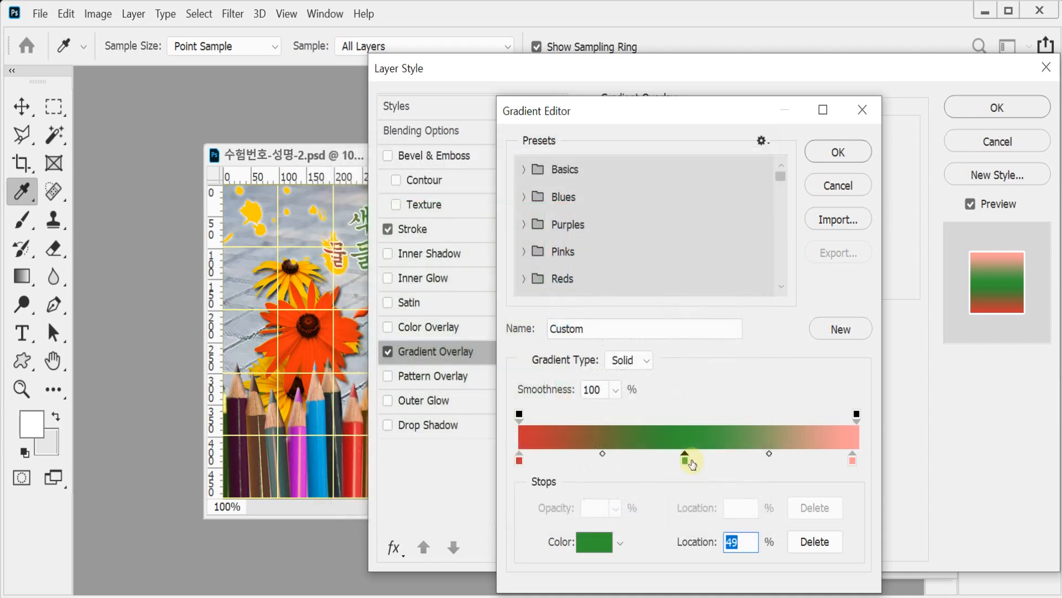
- Set the gradient's end stop color to #33c and accept the edited gradient
{"action": "double_click", "coordinate": [852, 461]}
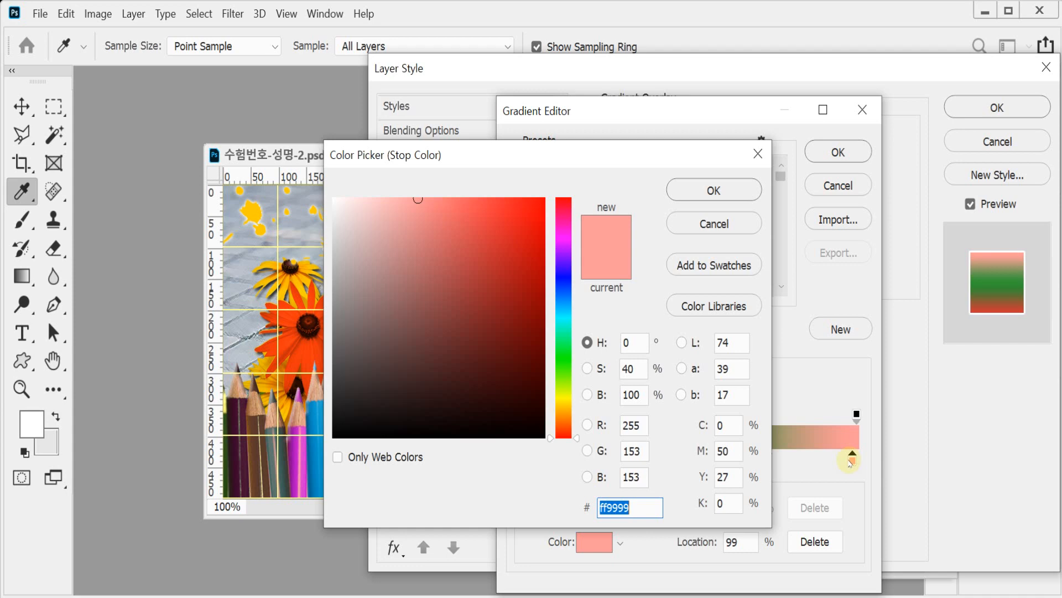
{"action": "type", "text": "33"}
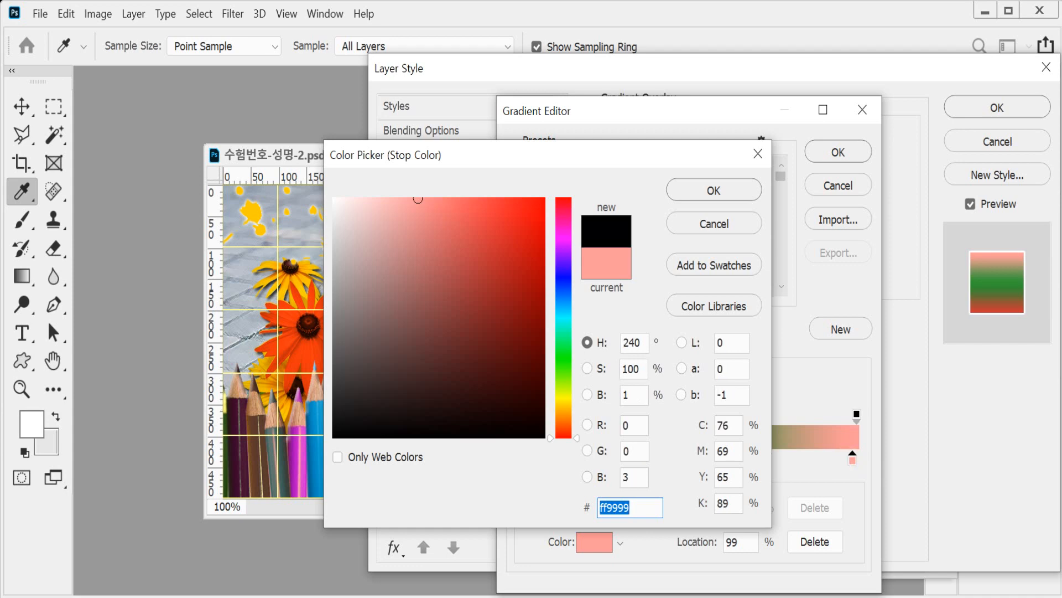
{"action": "type", "text": "c"}
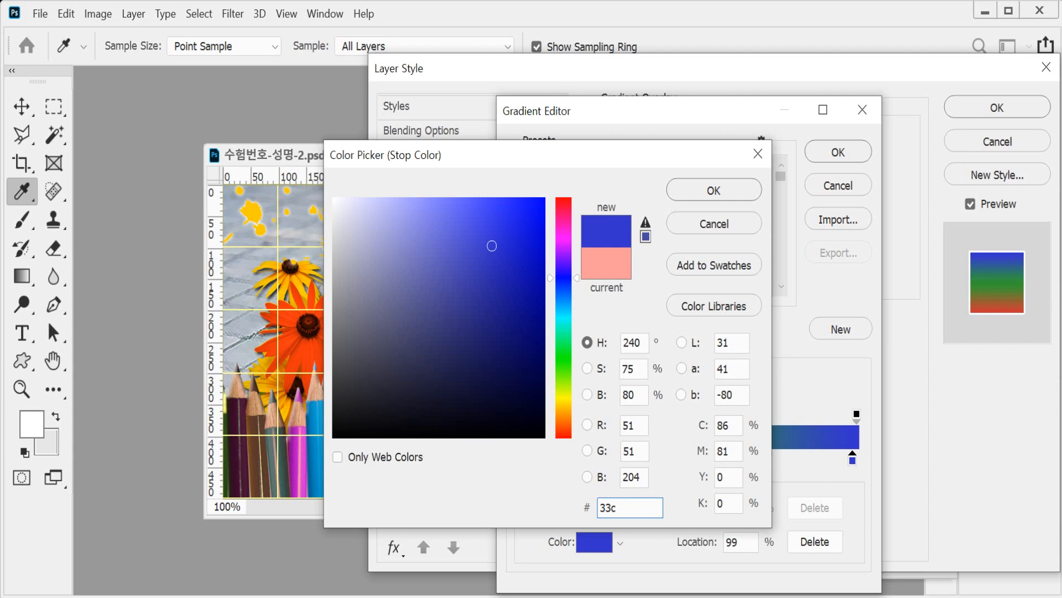
{"action": "key", "text": "Return"}
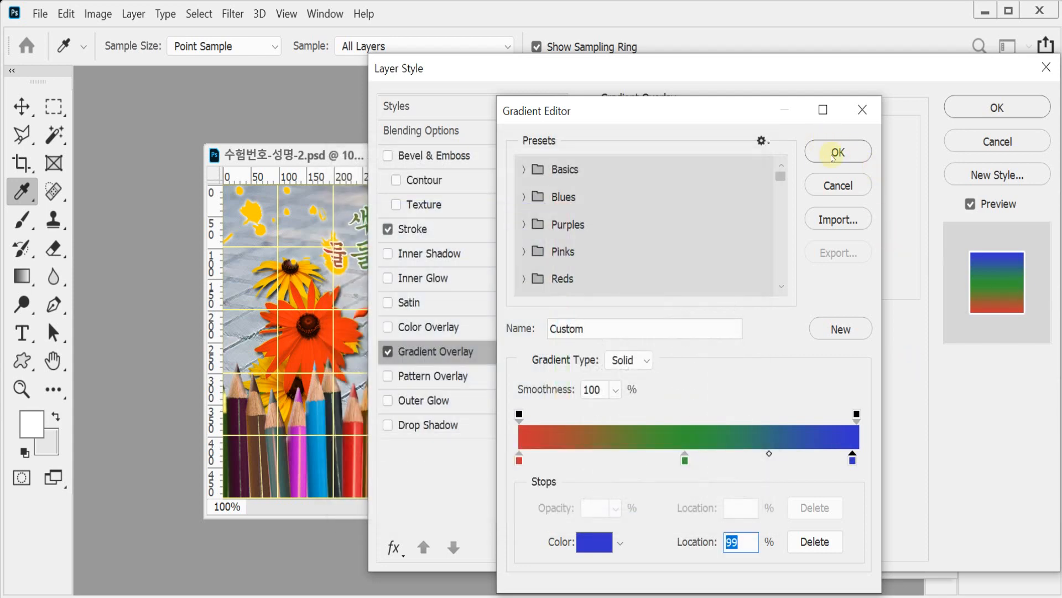
{"action": "left_click", "coordinate": [837, 153]}
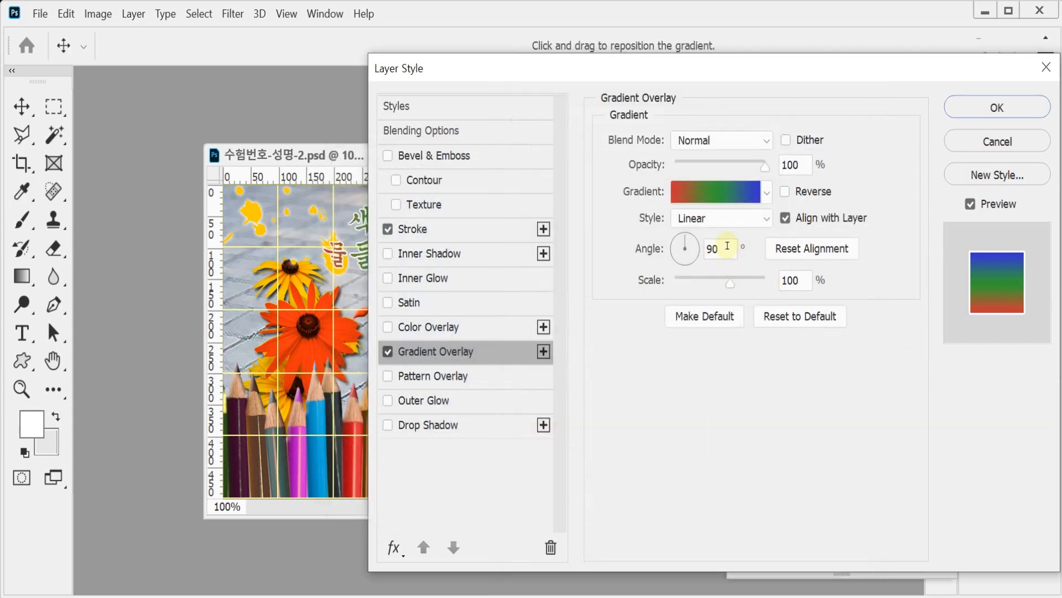
- Set the linear gradient overlay's angle to 0° and apply the title's layer styles
{"action": "left_click", "coordinate": [728, 245]}
{"action": "type", "text": "0"}
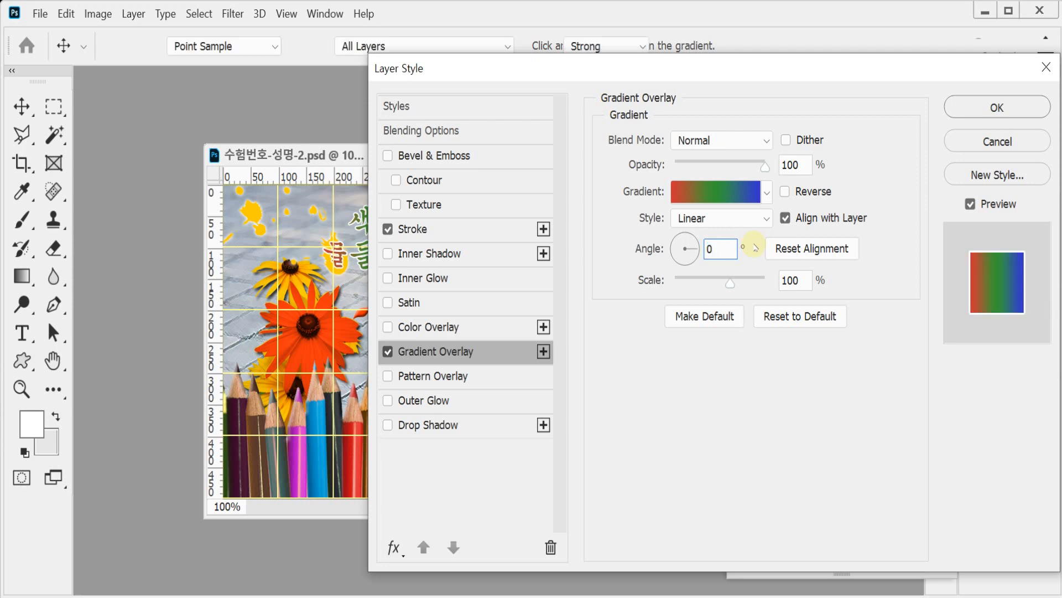
{"action": "key", "text": "Return"}
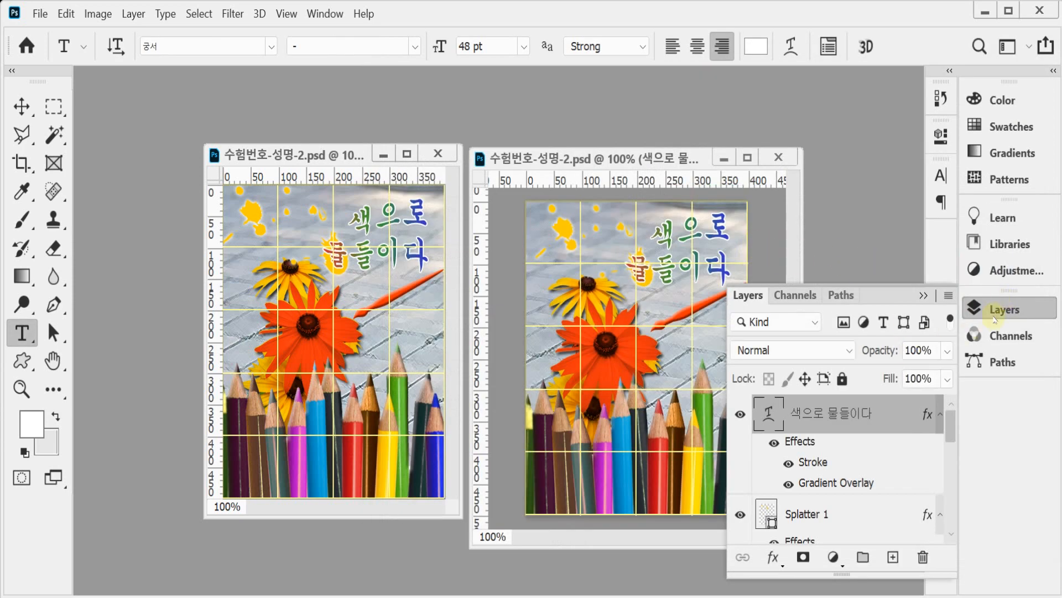
- Hide the grid on the working poster and choose the GTQ folder in 문서 as the save location
{"action": "left_click", "coordinate": [1003, 311]}
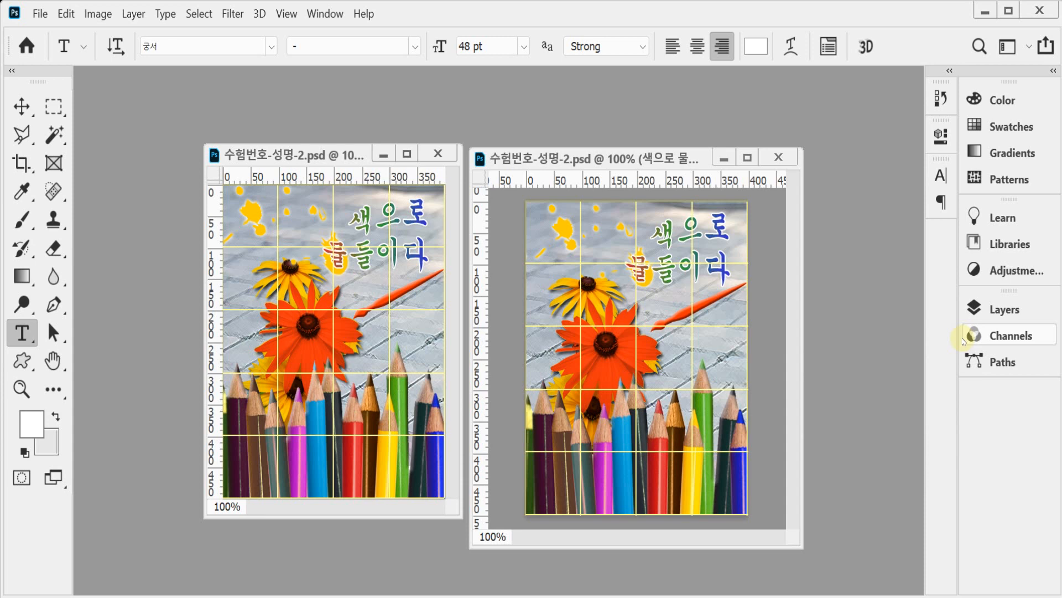
{"action": "key", "text": "ctrl+apostrophe"}
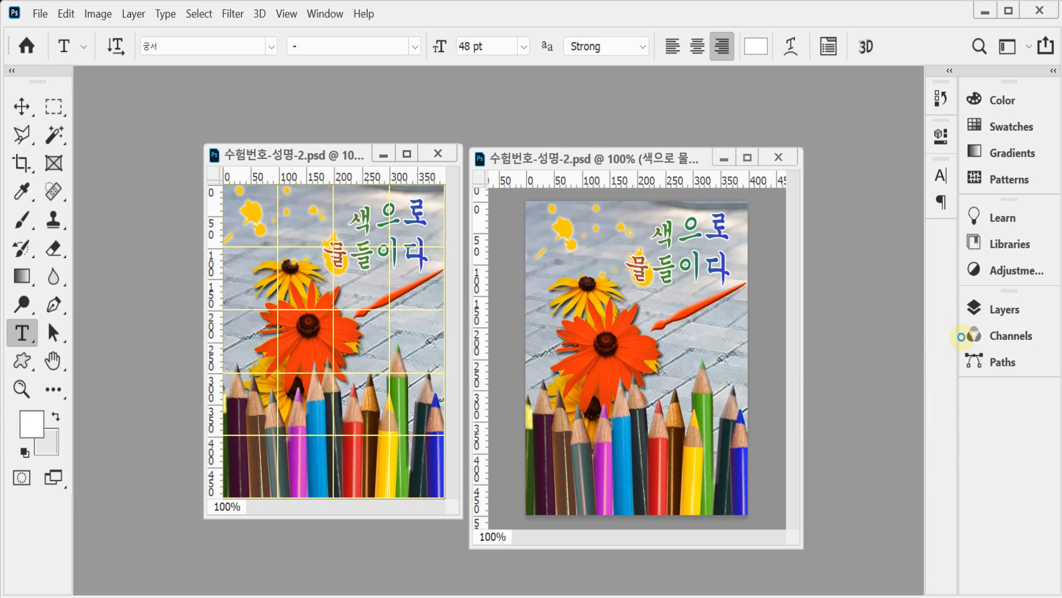
{"action": "key", "text": "ctrl+shift+s"}
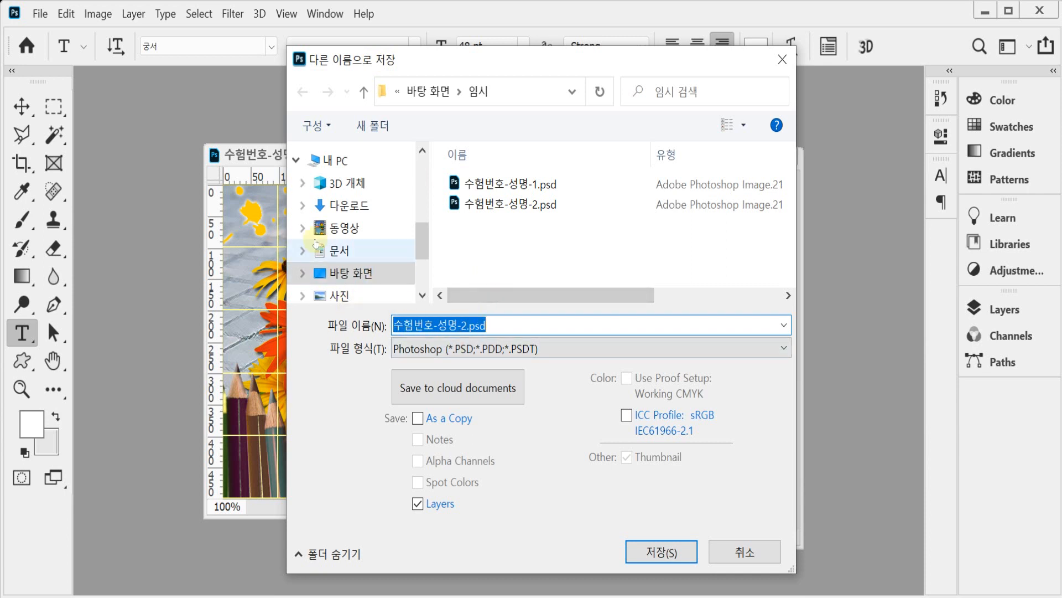
{"action": "left_click", "coordinate": [339, 252]}
{"action": "scroll", "coordinate": [529, 207], "scroll_direction": "down", "scroll_amount": 3}
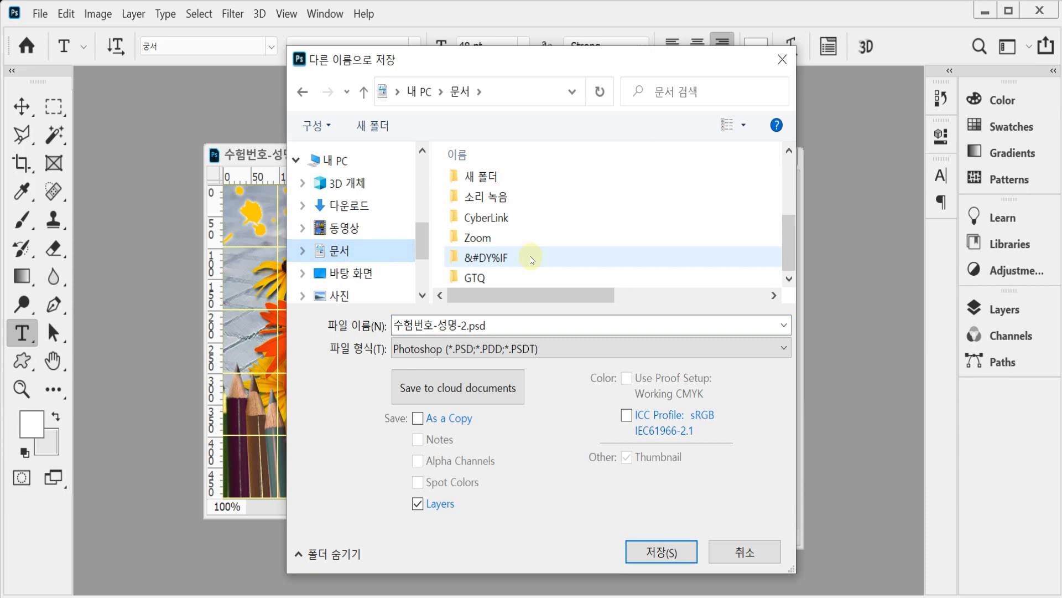
{"action": "left_click", "coordinate": [477, 277]}
{"action": "double_click", "coordinate": [477, 278]}
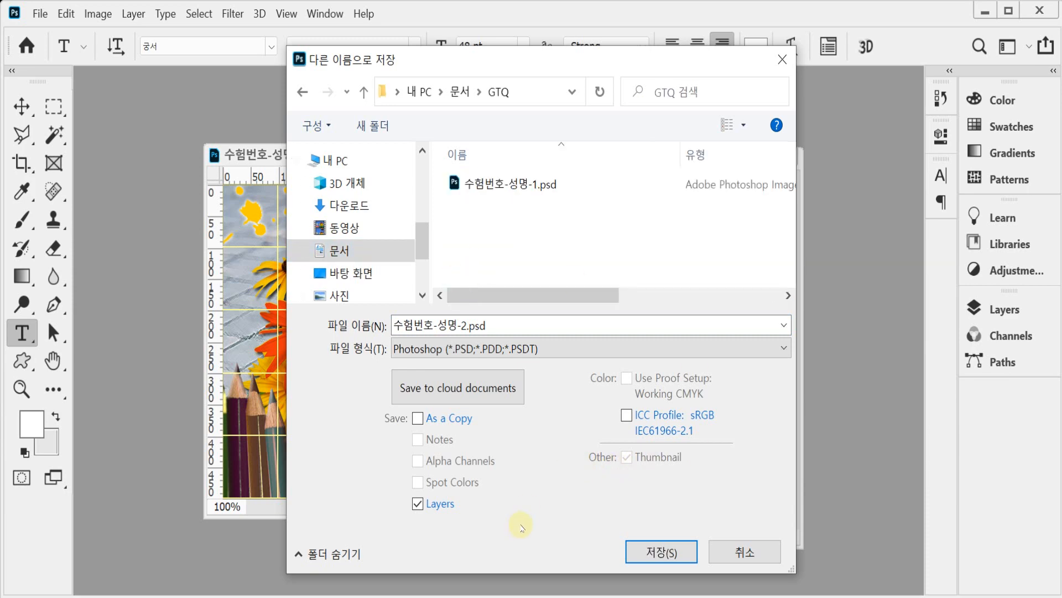
- Save the poster as the JPEG file 수험번호-성명-2.jpg with quality 8
{"action": "left_click", "coordinate": [537, 349]}
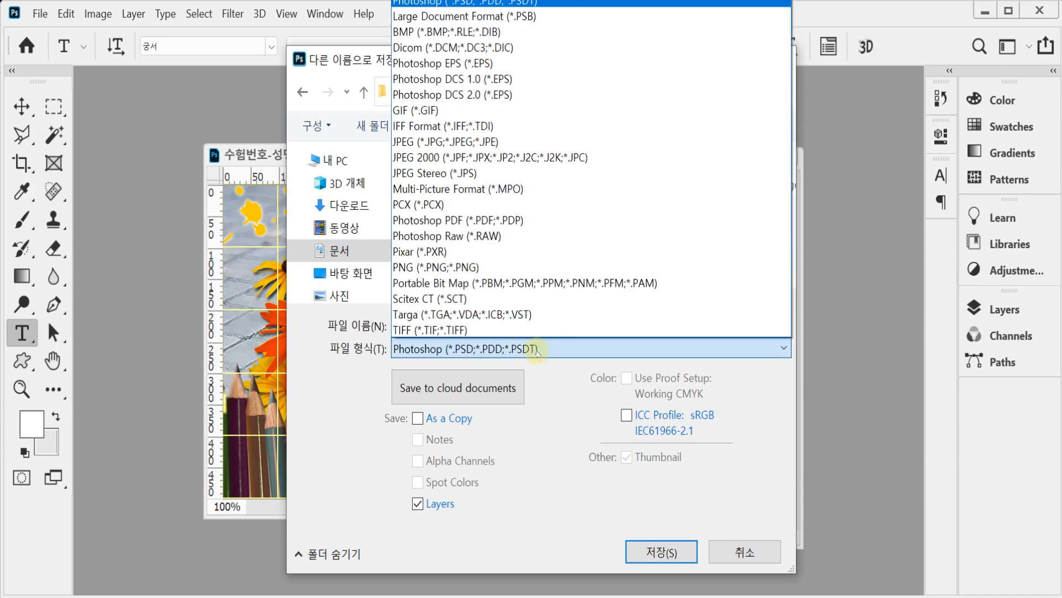
{"action": "left_click", "coordinate": [490, 141]}
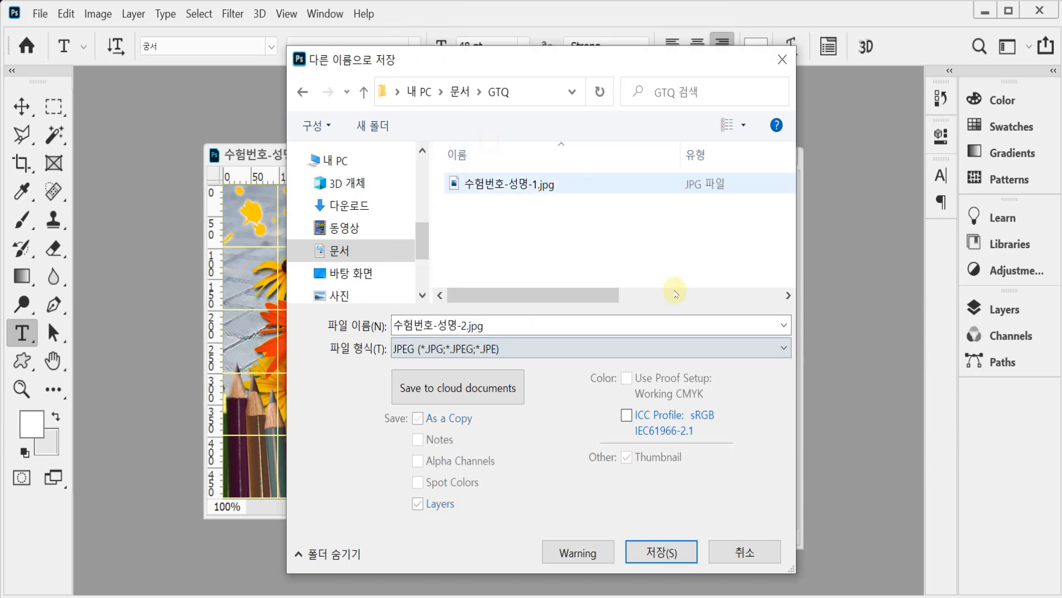
{"action": "left_click", "coordinate": [652, 552]}
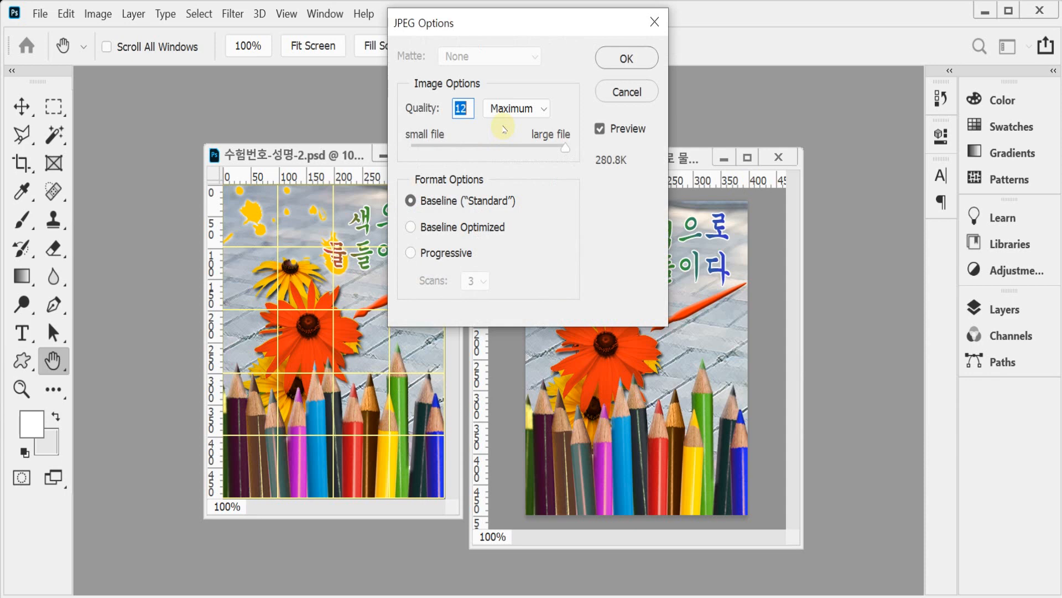
{"action": "type", "text": "8"}
{"action": "key", "text": "Return"}
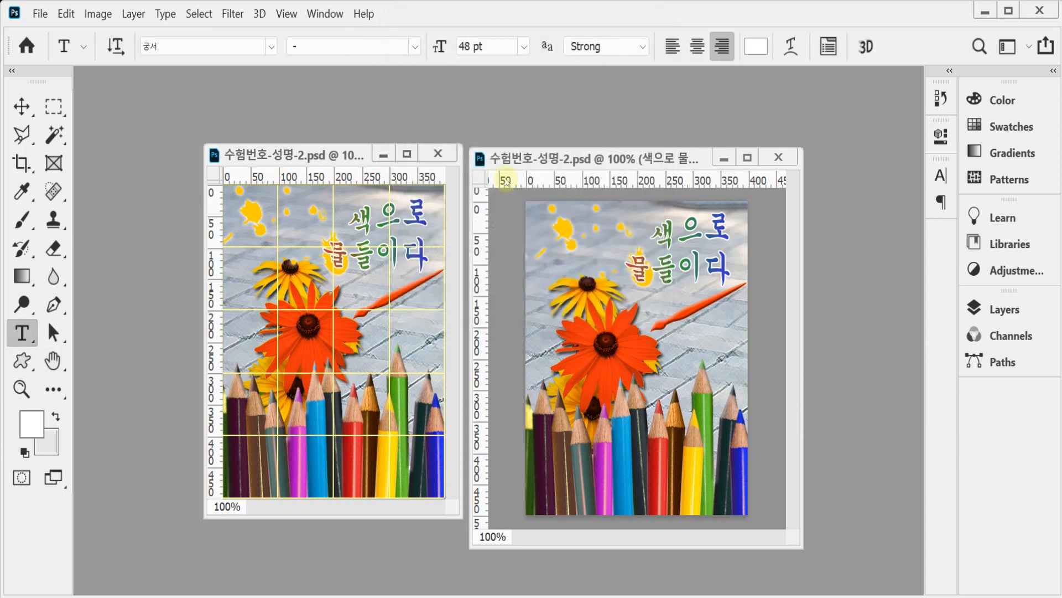
- Resize the working poster proportionally to a width of 40 pixels
{"action": "left_click", "coordinate": [95, 13]}
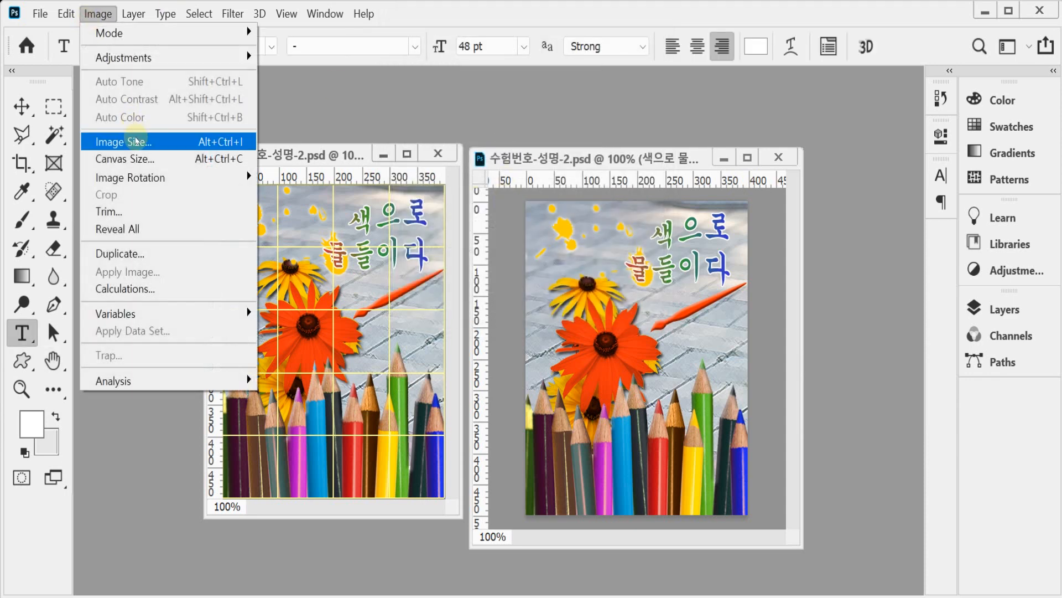
{"action": "left_click", "coordinate": [136, 142]}
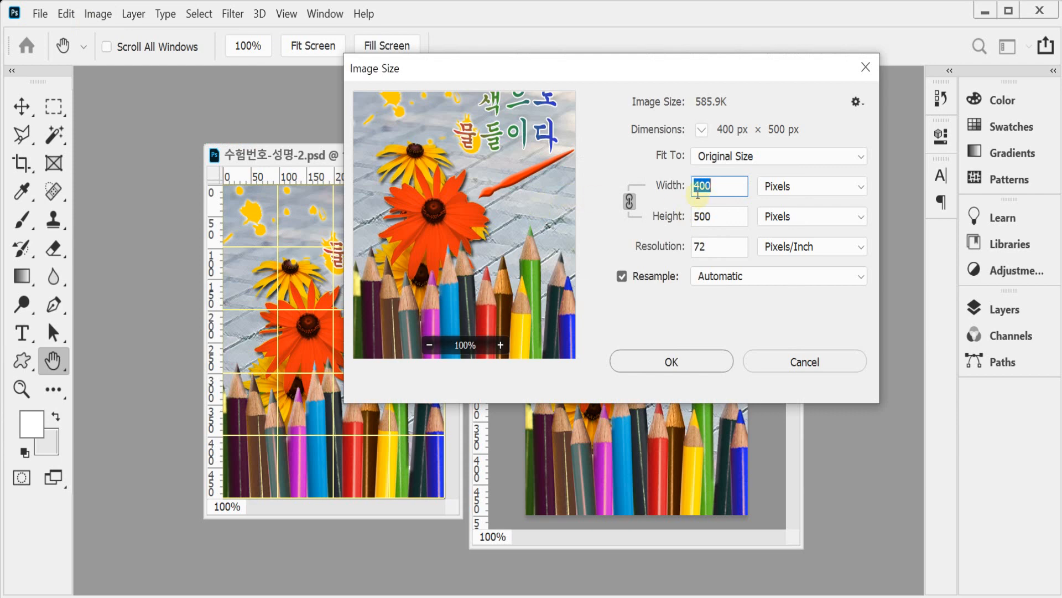
{"action": "type", "text": "40"}
{"action": "left_click", "coordinate": [672, 363]}
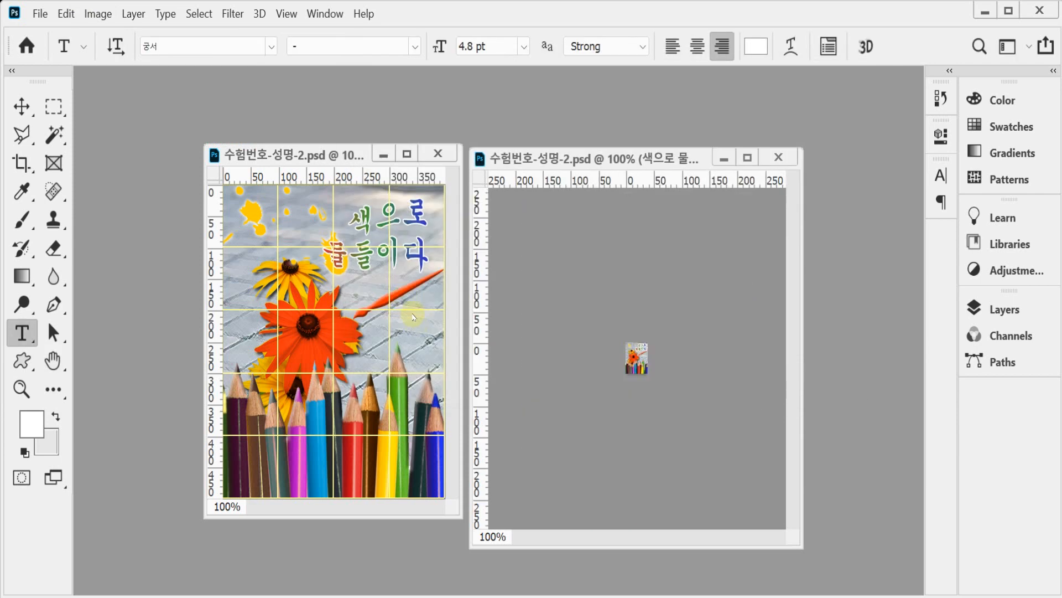
- Save the reduced poster in Photoshop format as 수험번호-성명-2.psd in the GTQ folder of 문서
{"action": "key", "text": "ctrl+shift+s"}
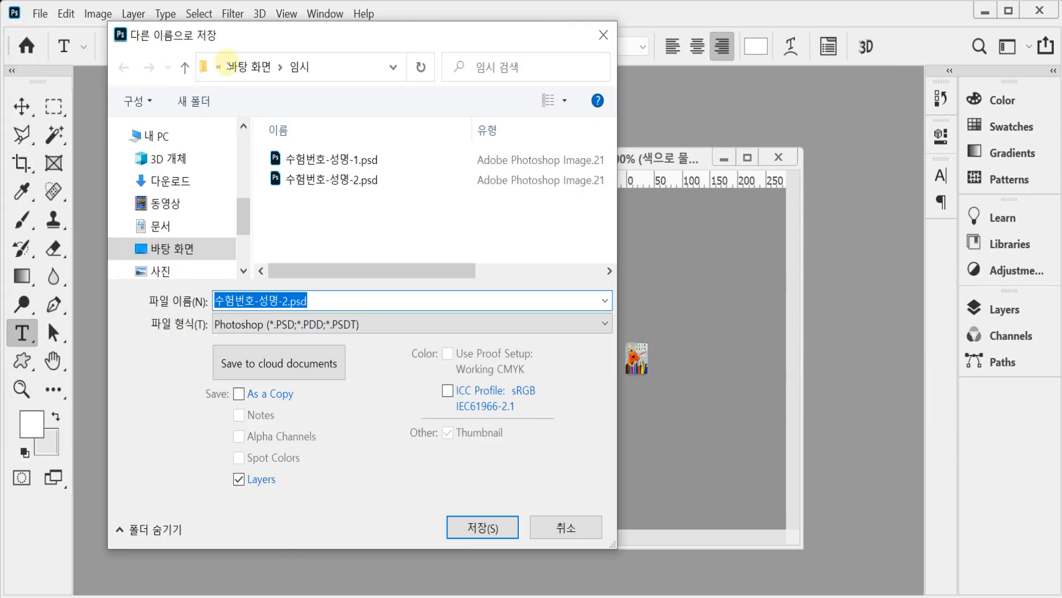
{"action": "left_click_drag", "start_coordinate": [140, 35], "coordinate": [332, 110]}
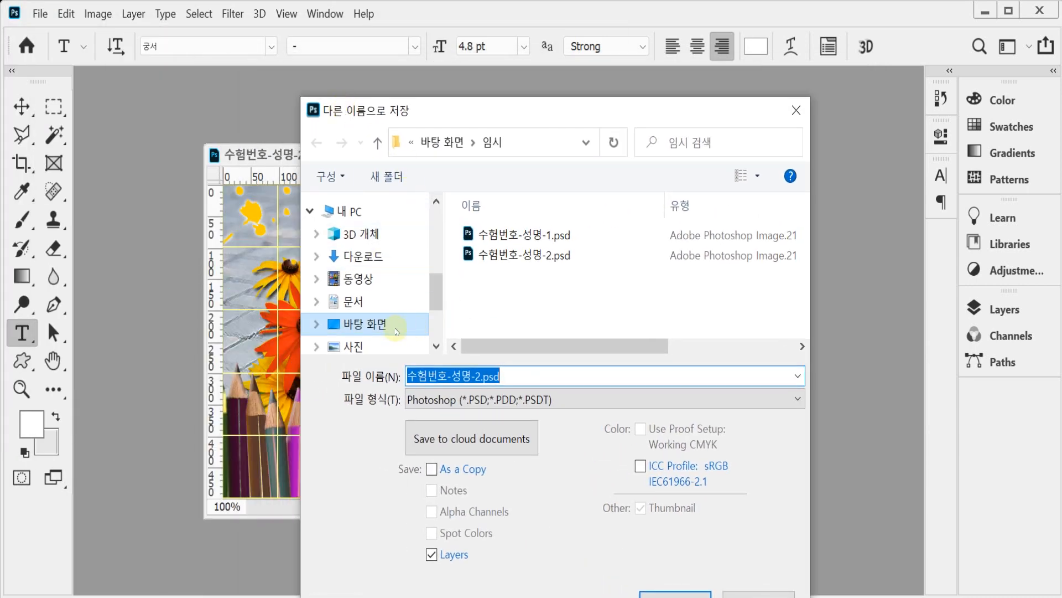
{"action": "left_click", "coordinate": [363, 305]}
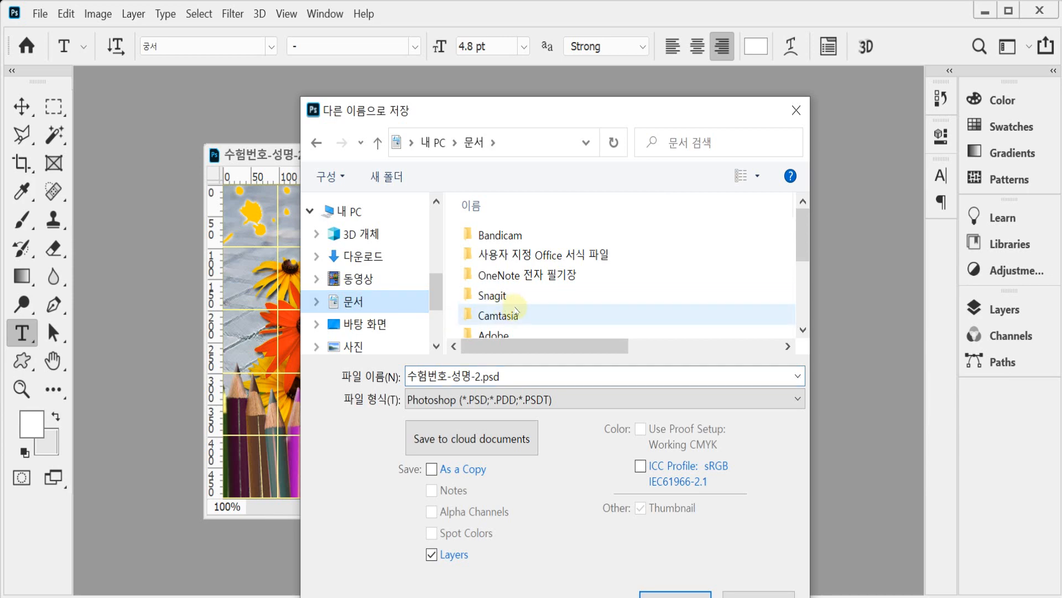
{"action": "scroll", "coordinate": [531, 298], "scroll_direction": "down", "scroll_amount": 3}
{"action": "left_click", "coordinate": [514, 328]}
{"action": "double_click", "coordinate": [515, 328]}
{"action": "left_click_drag", "start_coordinate": [554, 110], "coordinate": [611, 35]}
{"action": "left_click", "coordinate": [698, 525]}
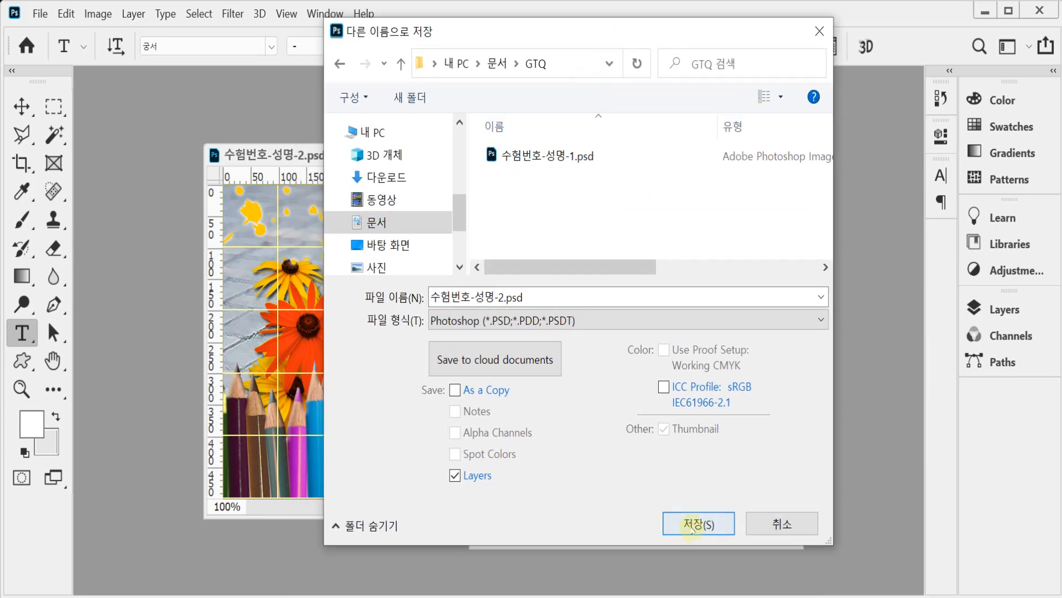